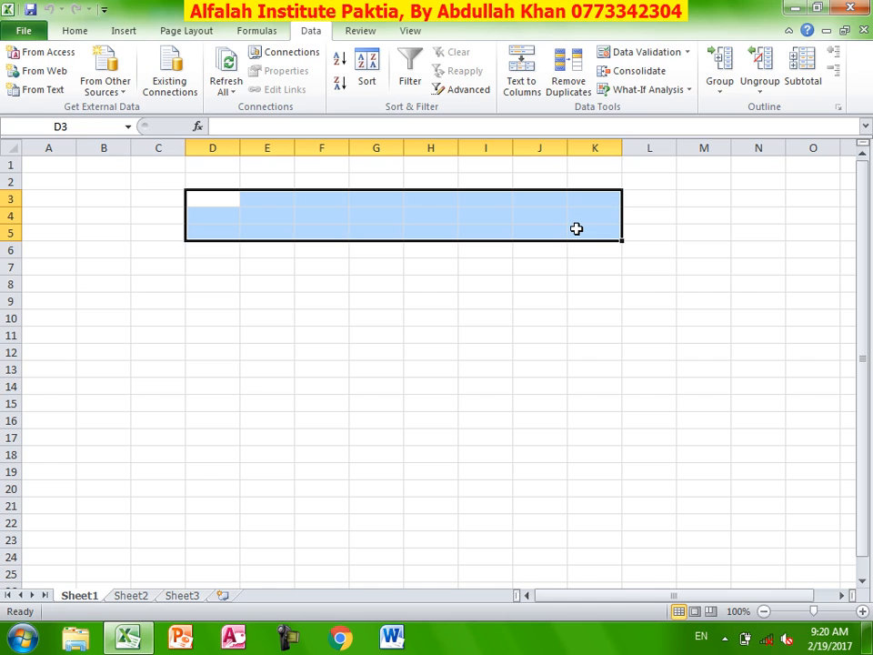
# - Merge D3:K5 into one title cell and centre it vertically
pyautogui.click(80, 30)
pyautogui.click(392, 85)
pyautogui.click(282, 59)
# - Give the D3:K17 block All Borders with bold 12-point text
pyautogui.moveTo(421, 218); pyautogui.dragTo(417, 438)
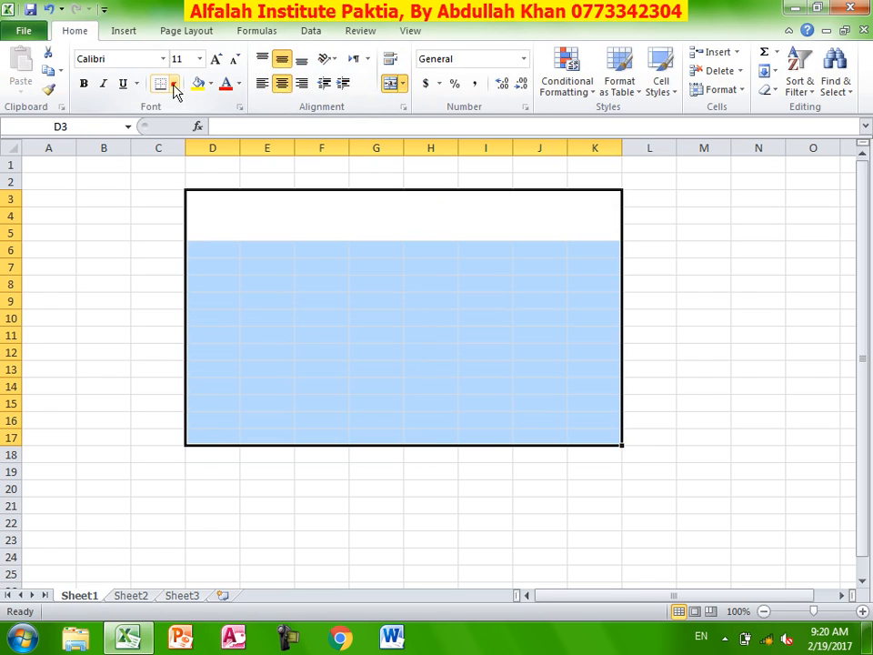
pyautogui.click(174, 83)
pyautogui.click(180, 219)
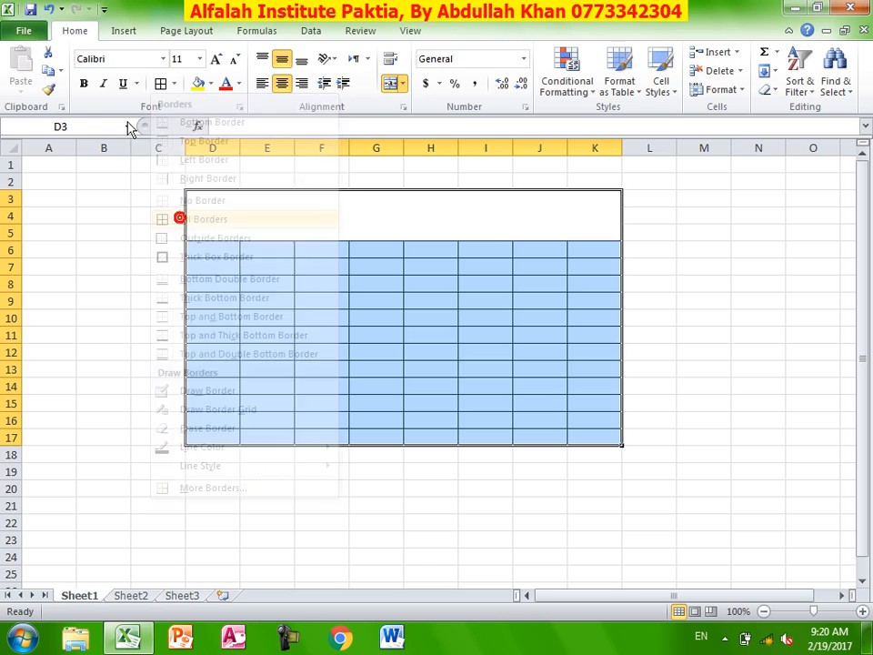
pyautogui.click(84, 83)
pyautogui.click(217, 59)
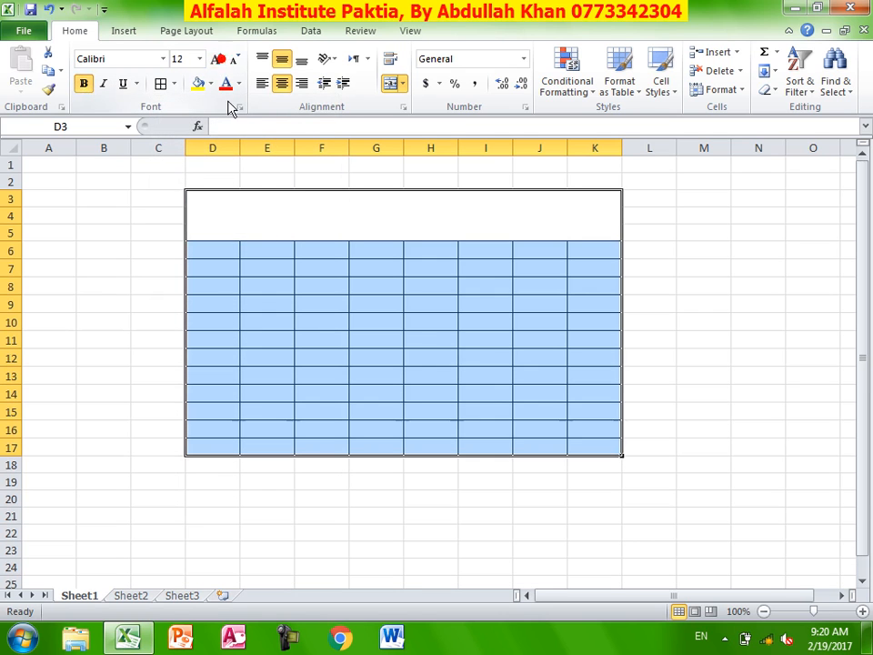
pyautogui.click(327, 206)
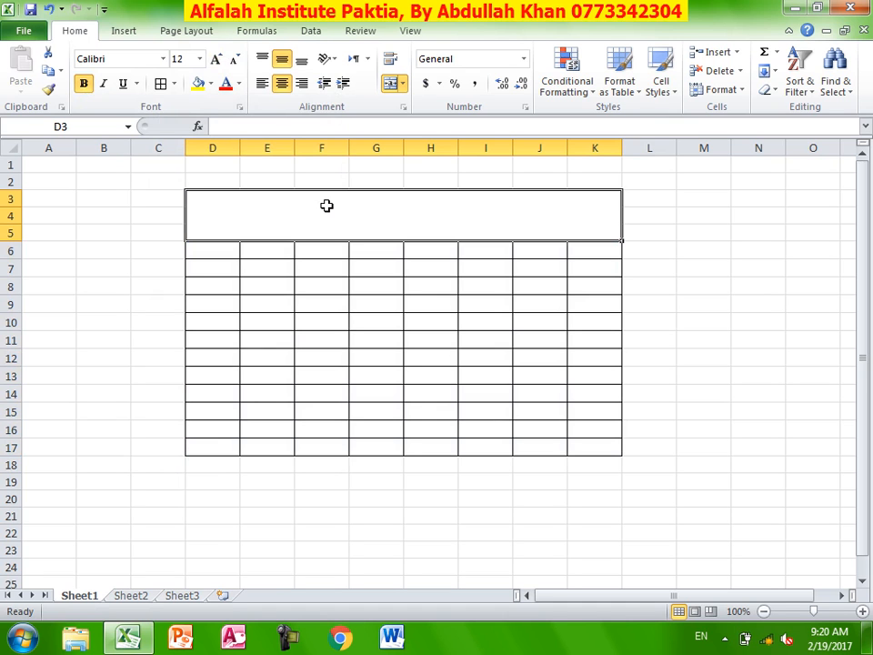
pyautogui.click(318, 30)
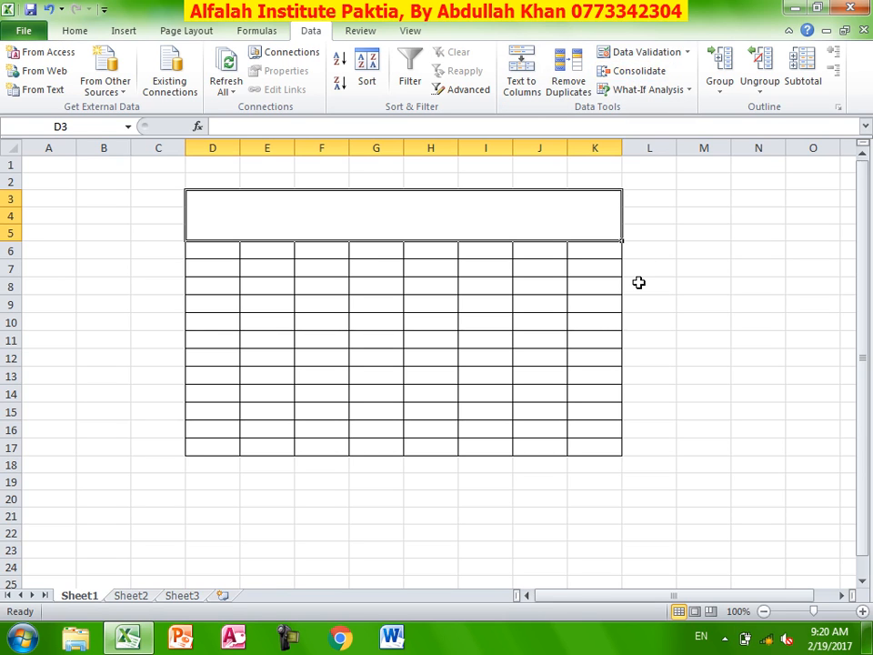
# - Look at the What-If Analysis options, then dismiss them without changing the table
pyautogui.click(667, 90)
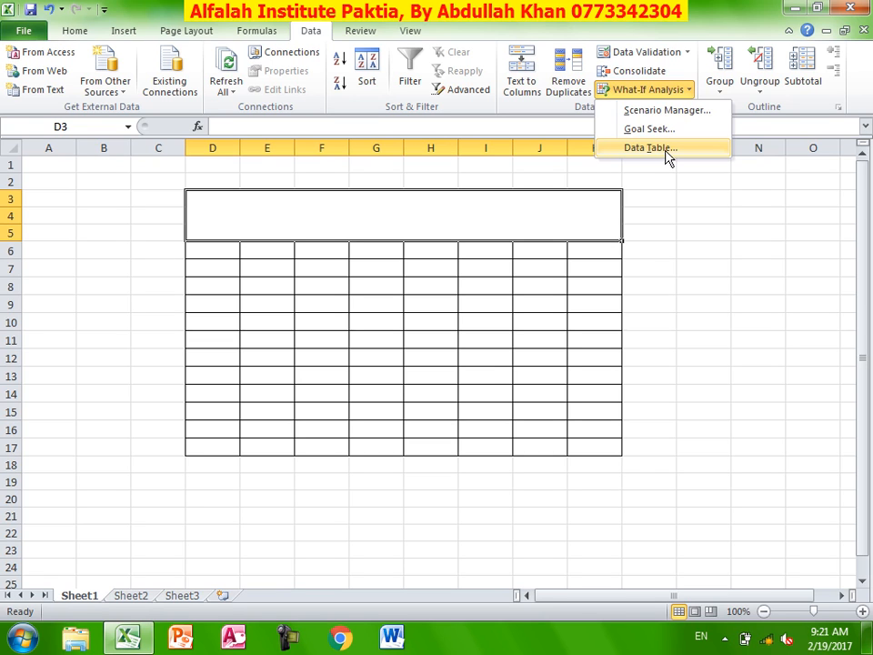
pyautogui.click(389, 219)
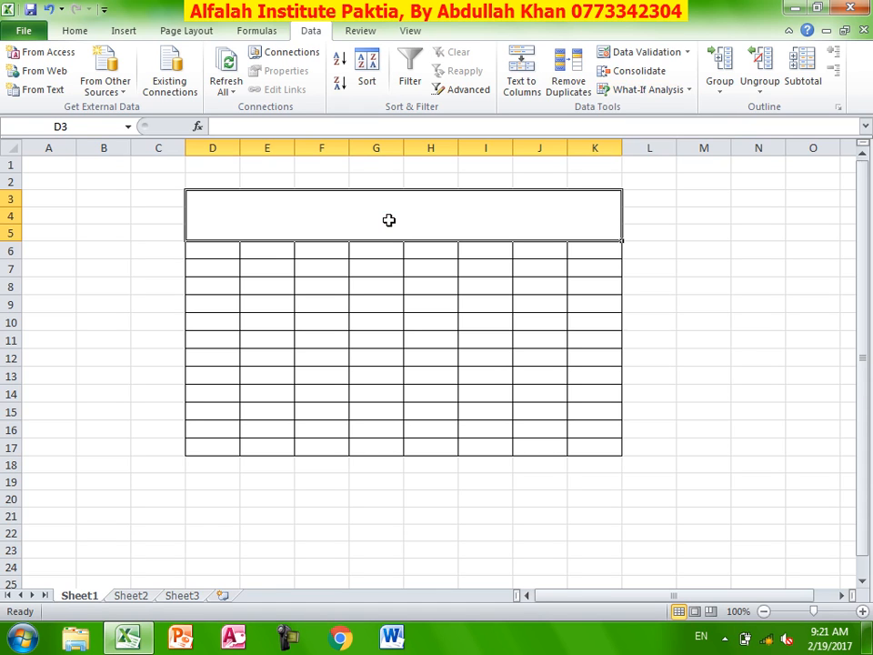
# - Type the construction company's name into the merged title cell
pyautogui.write('Ami')
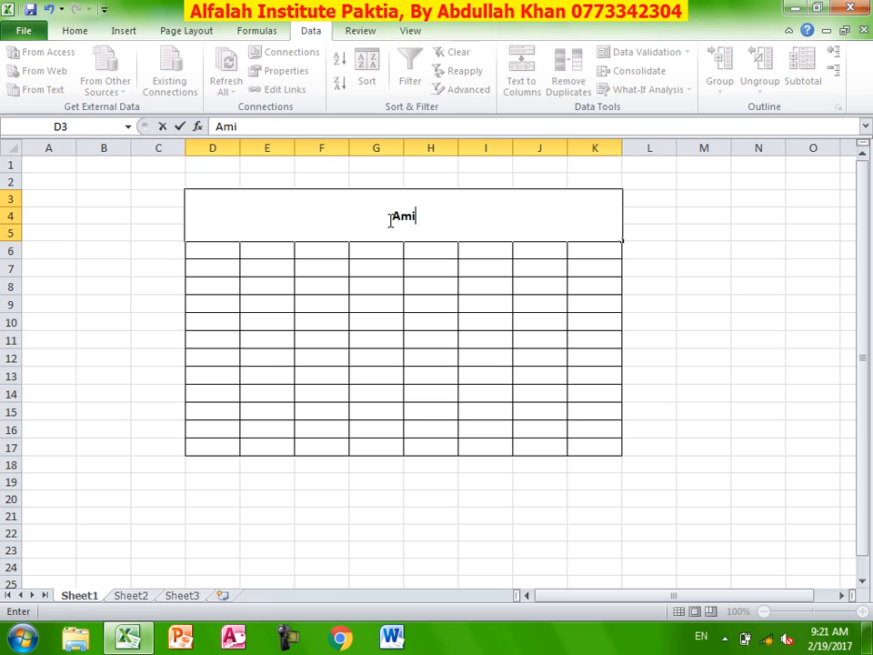
pyautogui.write('r Mohammad ')
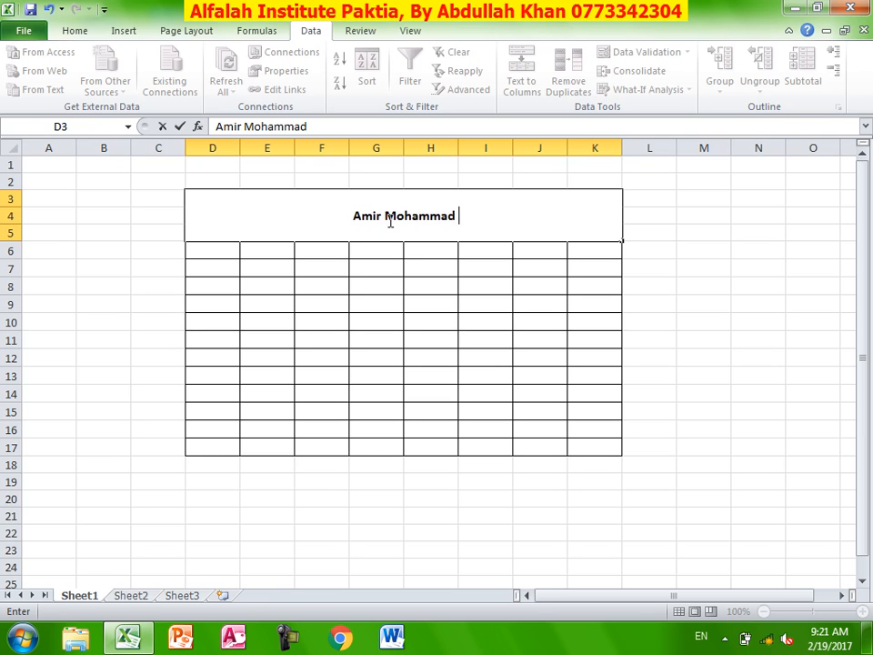
pyautogui.write('Cp')
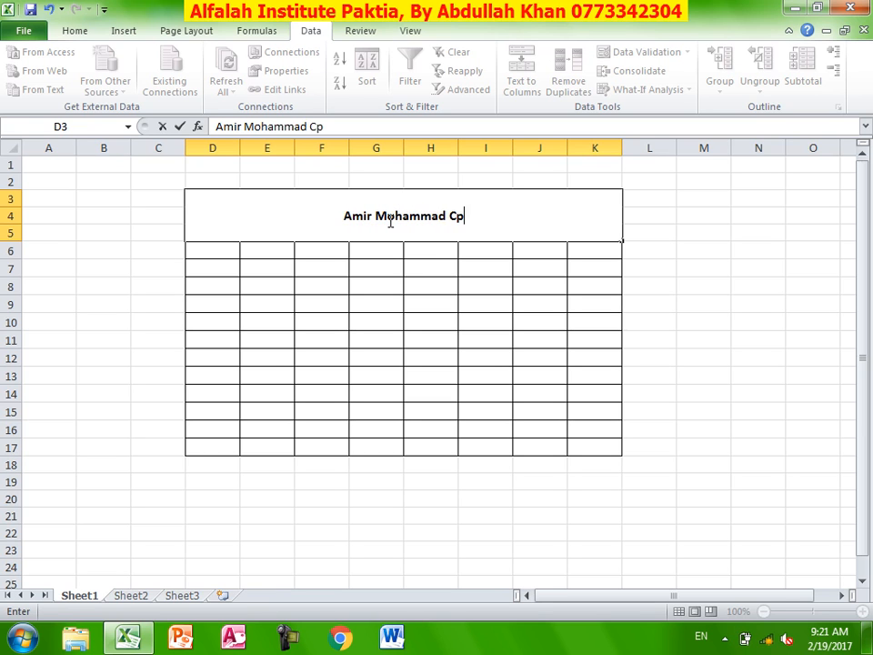
pyautogui.press('BackSpace')
pyautogui.write('onstru')
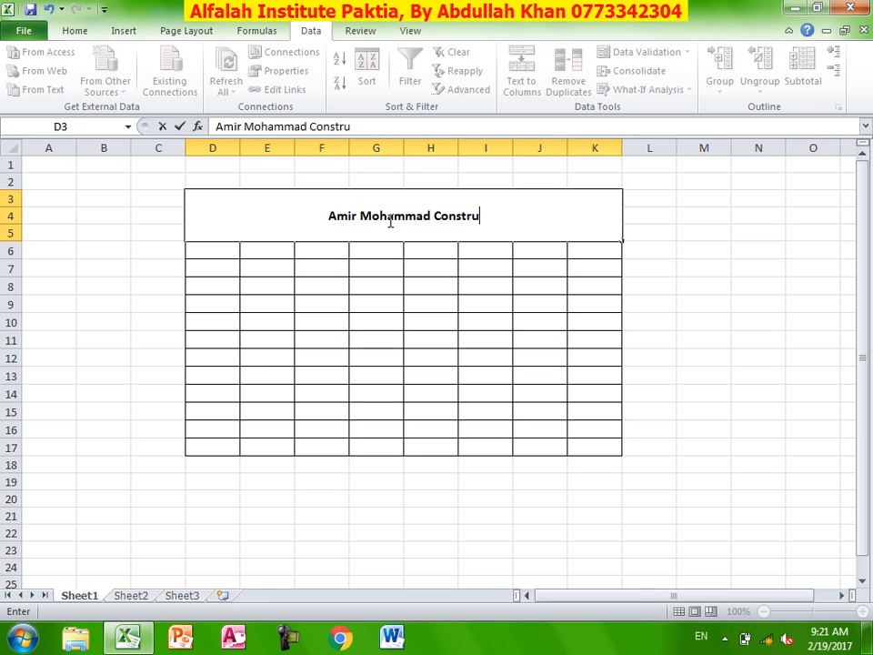
pyautogui.write('ction Cop')
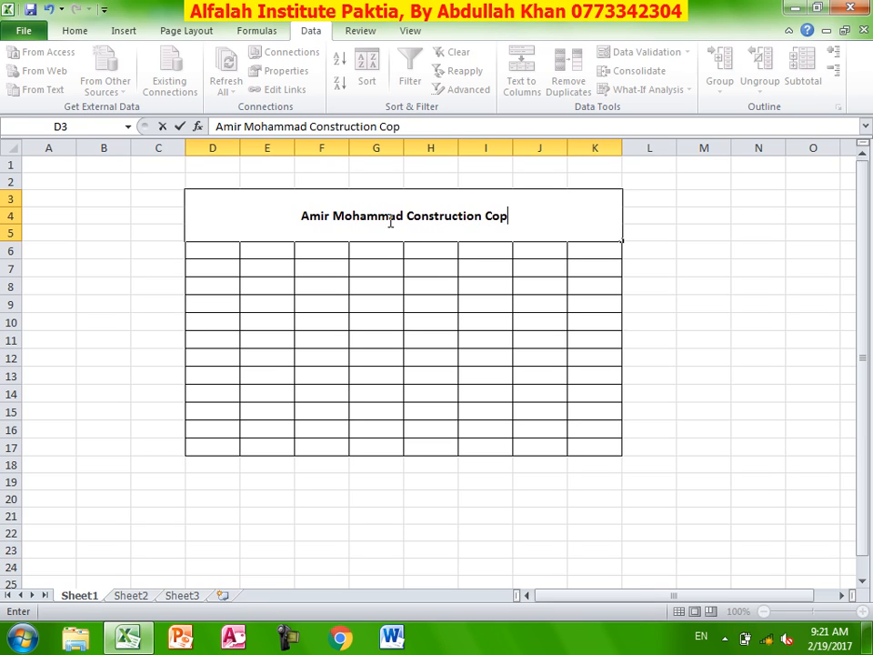
pyautogui.press('BackSpace')
pyautogui.write('mpanh')
pyautogui.press('BackSpace')
pyautogui.write('y')
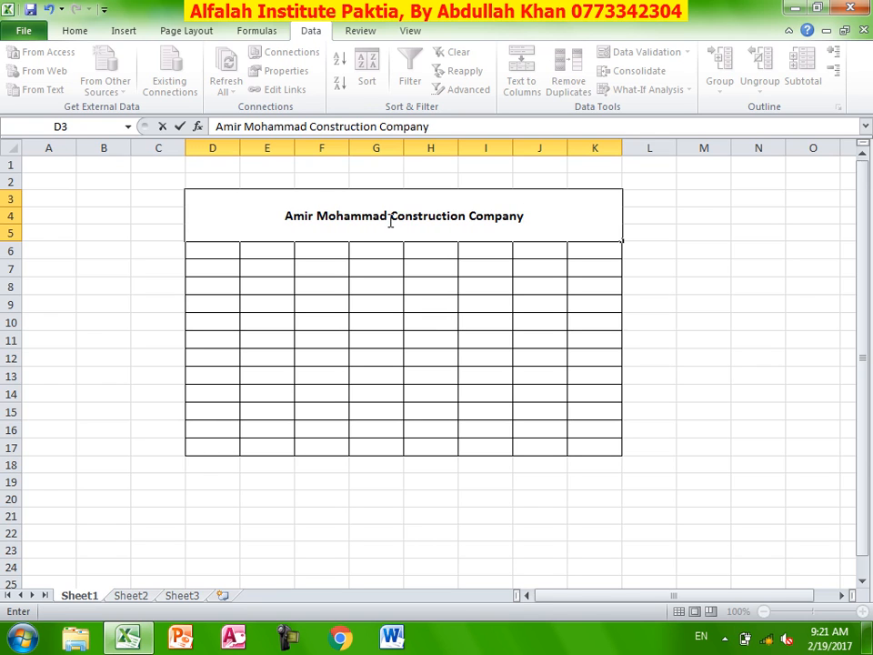
pyautogui.press('Return')
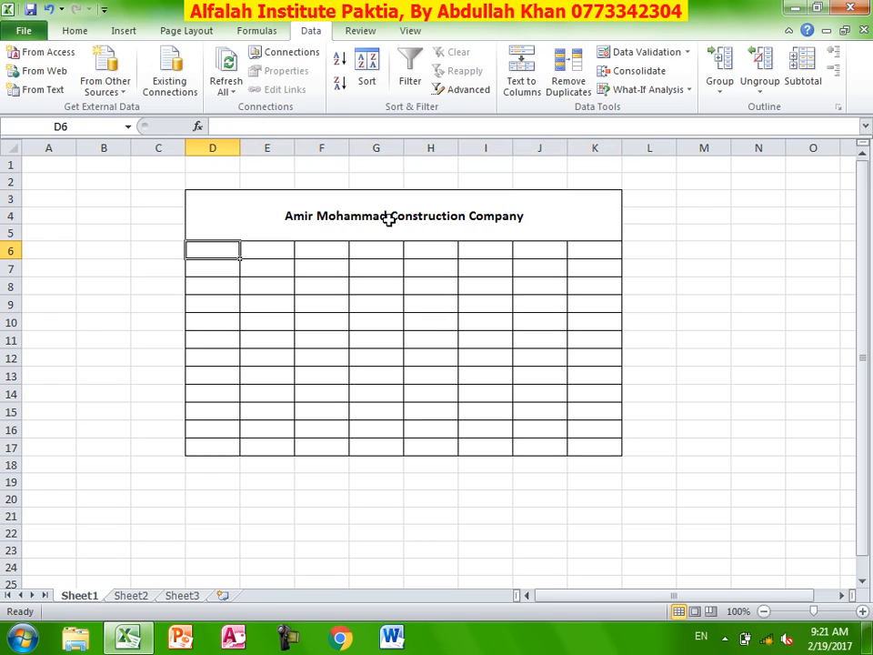
# - Format the title with a yellow fill, red font colour and font size 20
pyautogui.click(391, 216)
pyautogui.click(75, 30)
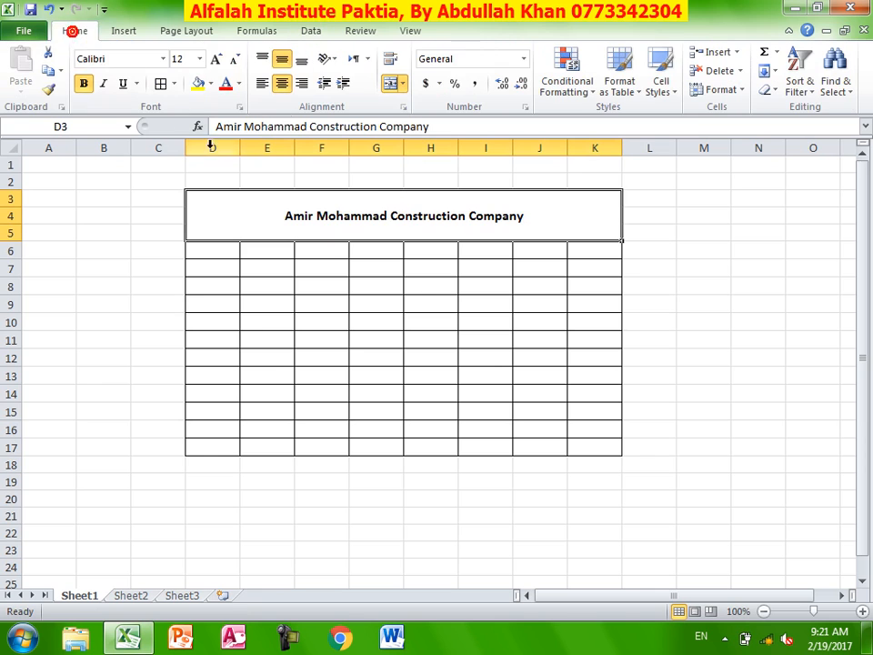
pyautogui.click(196, 83)
pyautogui.click(226, 84)
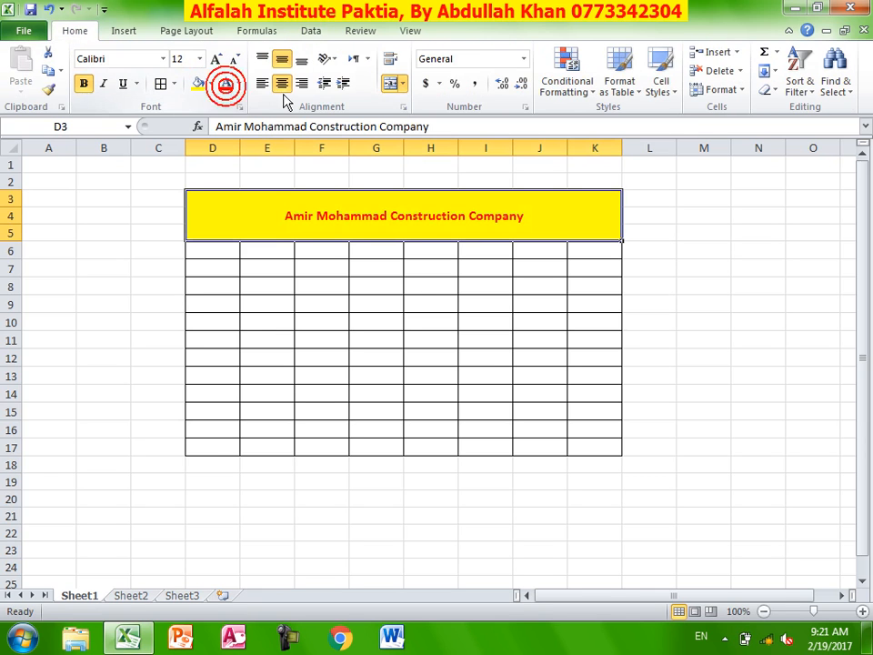
pyautogui.click(215, 59)
pyautogui.click(215, 59)
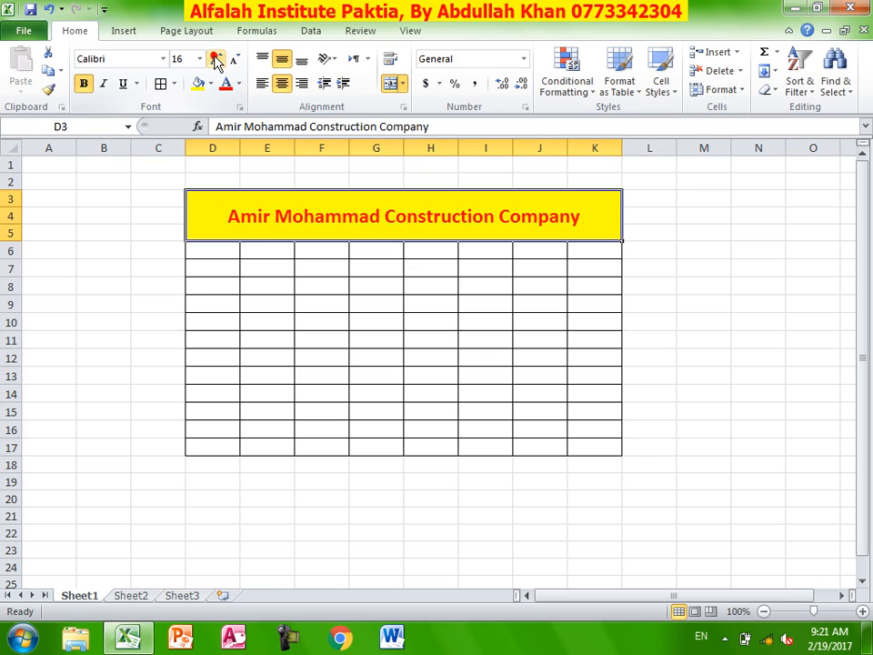
pyautogui.click(216, 59)
pyautogui.click(215, 60)
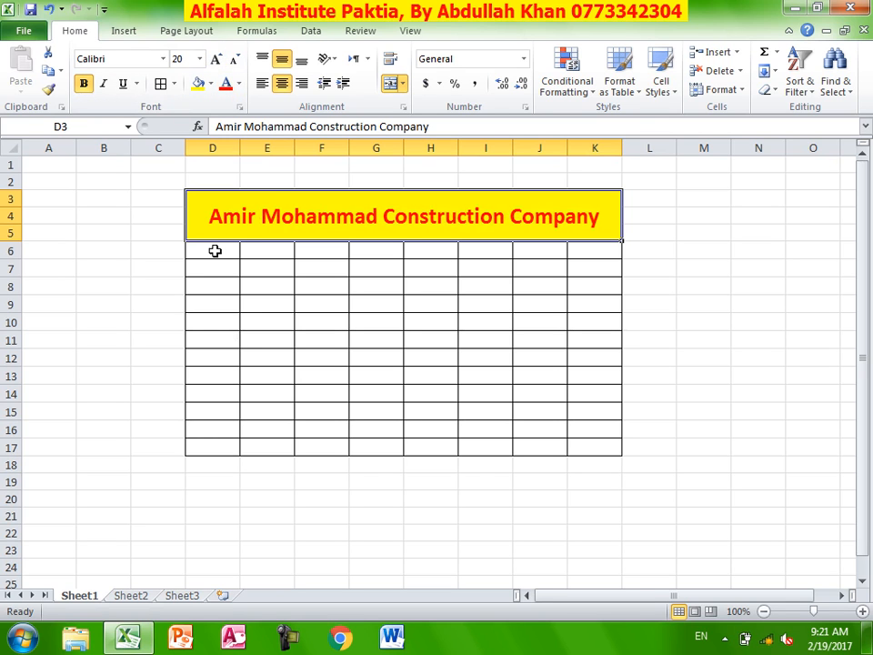
pyautogui.moveTo(215, 251); pyautogui.dragTo(540, 252)
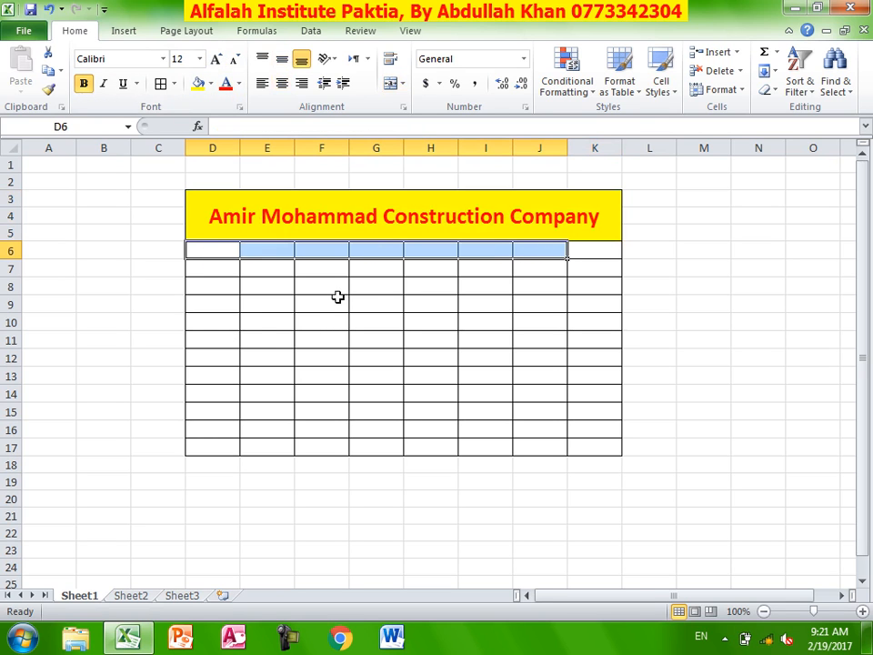
# - Type the Name header in D7 and the first five employee names below it
pyautogui.click(214, 266)
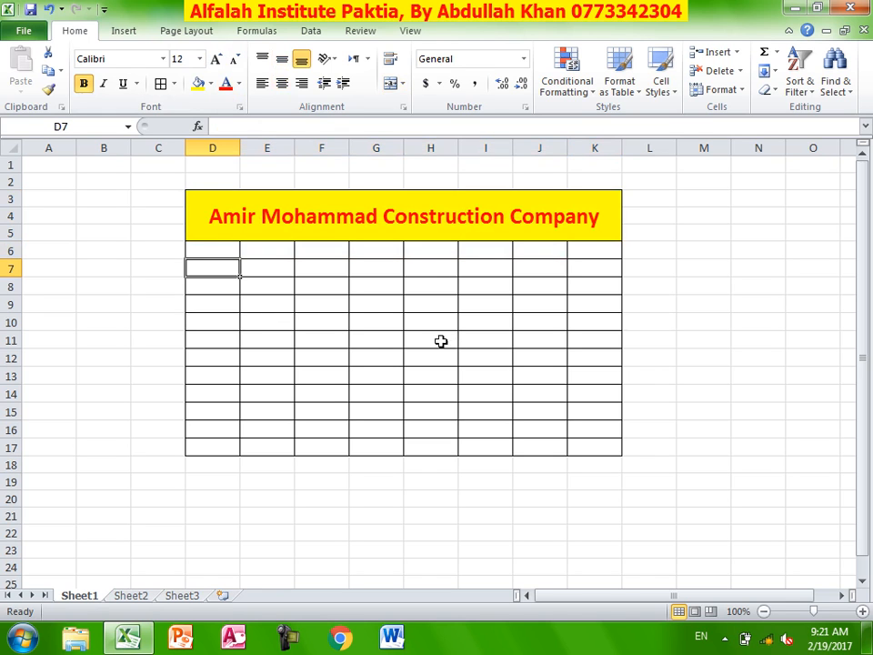
pyautogui.write('Name')
pyautogui.press('Return')
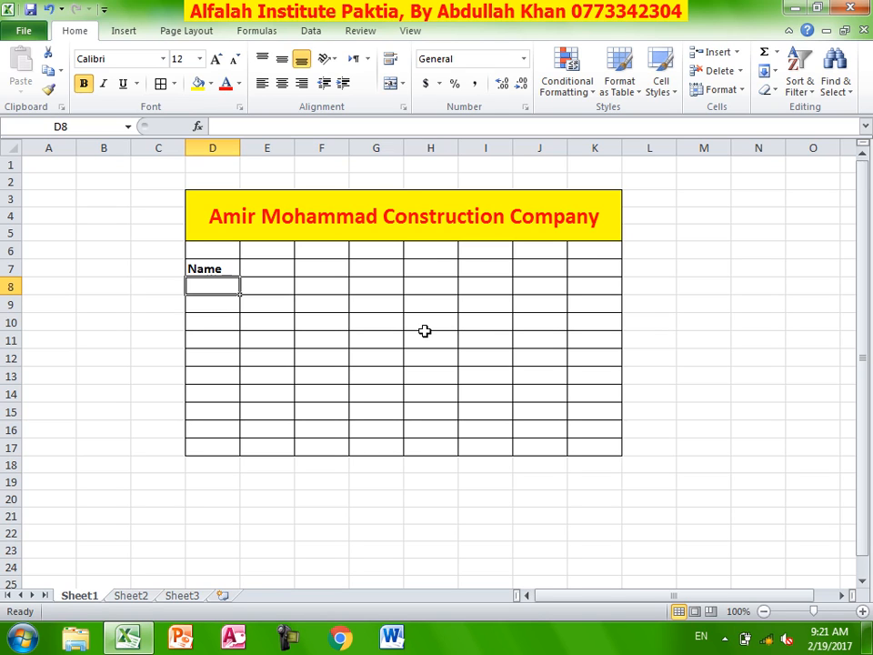
pyautogui.write('Ahmad')
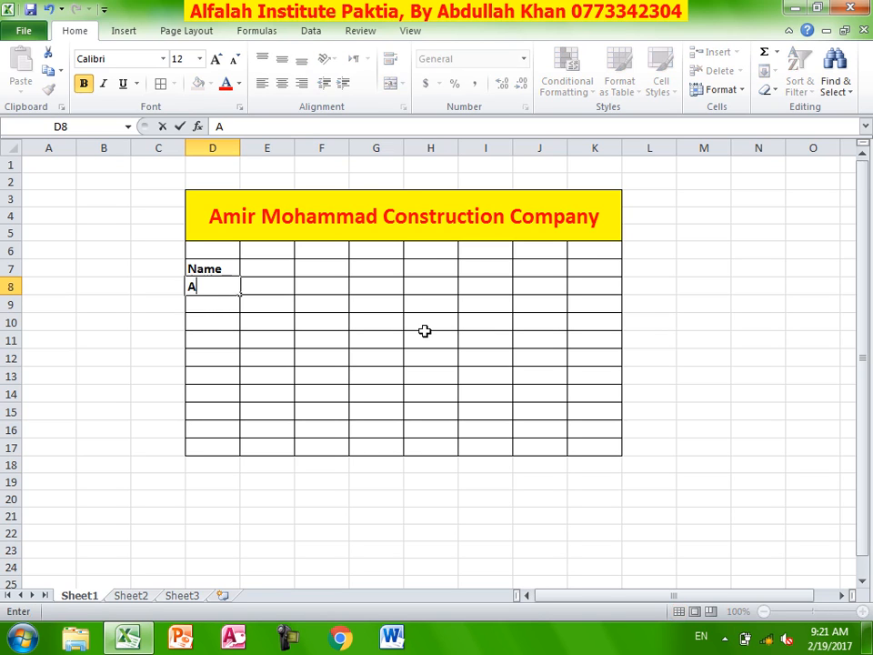
pyautogui.press('Return')
pyautogui.write('Ali')
pyautogui.press('Return')
pyautogui.write('Wali')
pyautogui.press('Return')
pyautogui.write('Sakhi')
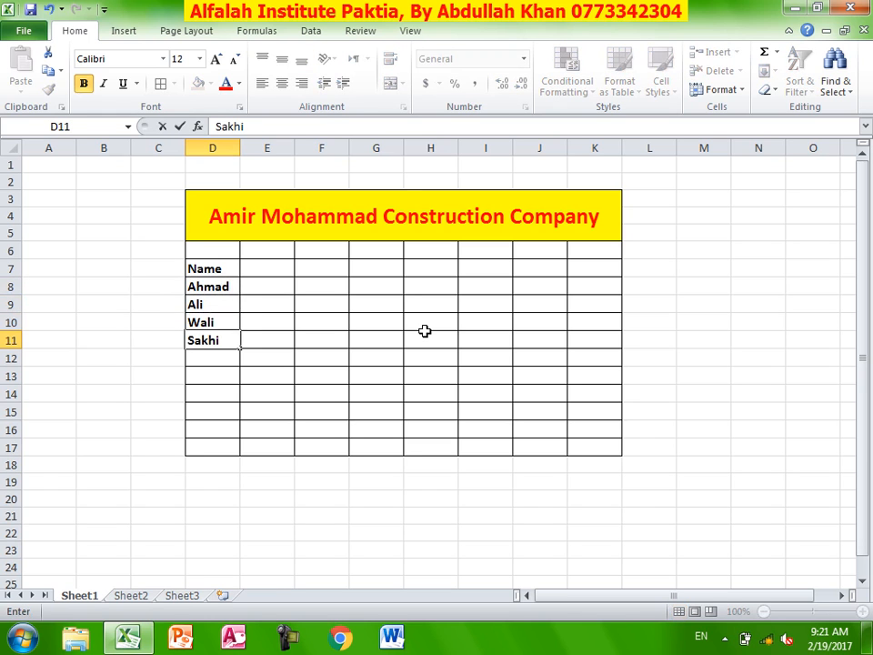
pyautogui.press('Return')
pyautogui.write('Ghani')
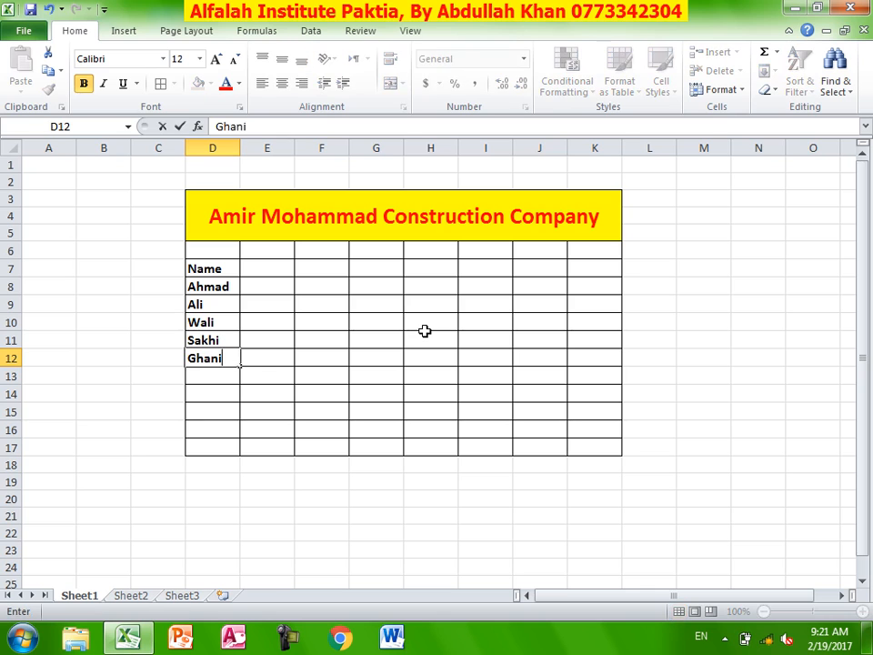
pyautogui.press('Return')
# - Enter the remaining four employee names down column D to D16
pyautogui.write('k')
pyautogui.press('BackSpace')
pyautogui.write('Kha')
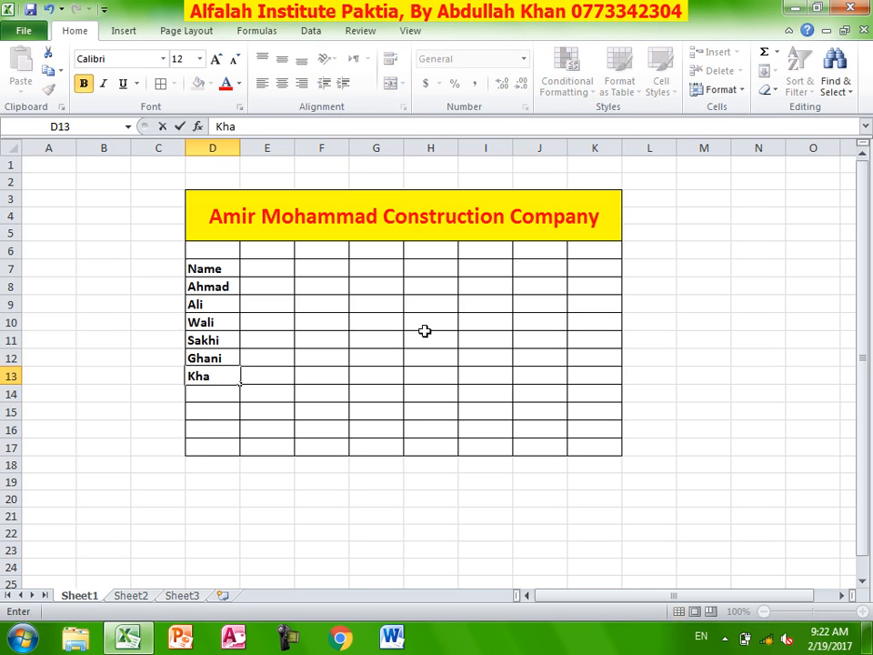
pyautogui.press('BackSpace')
pyautogui.write('yali')
pyautogui.press('Return')
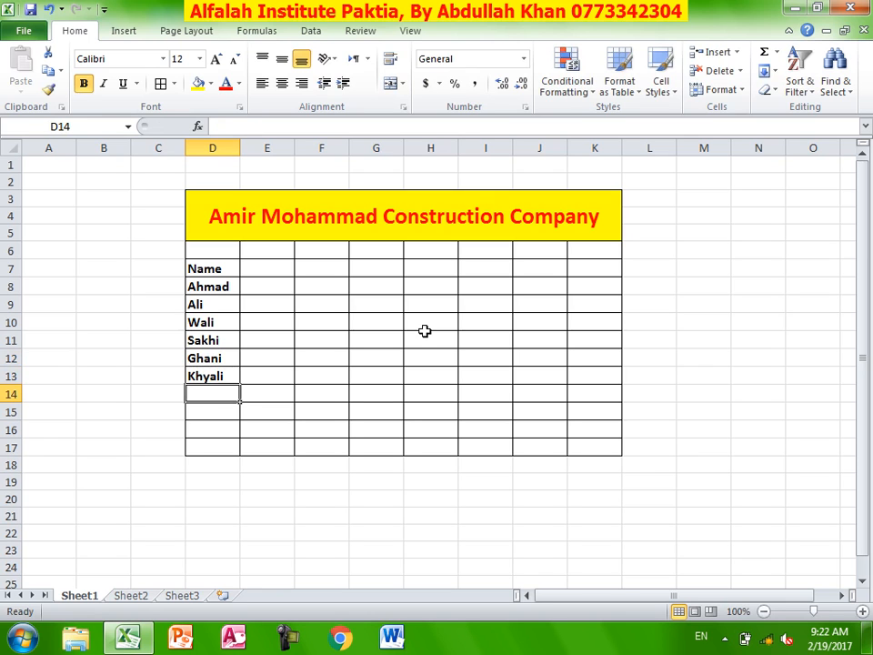
pyautogui.write('Karim')
pyautogui.press('Return')
pyautogui.write('Salim')
pyautogui.press('Return')
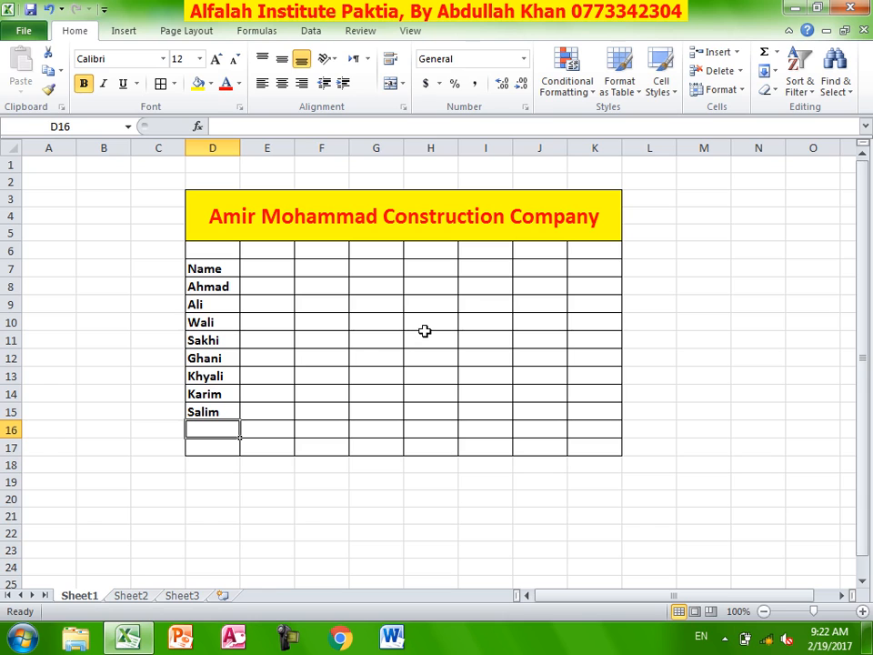
pyautogui.write('Kali')
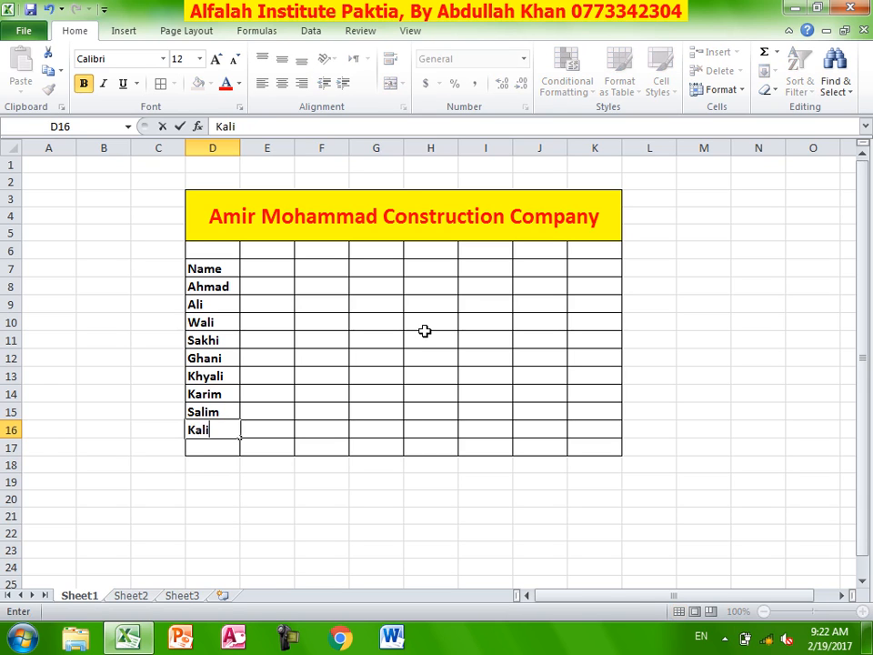
pyautogui.write('m')
pyautogui.press('Return')
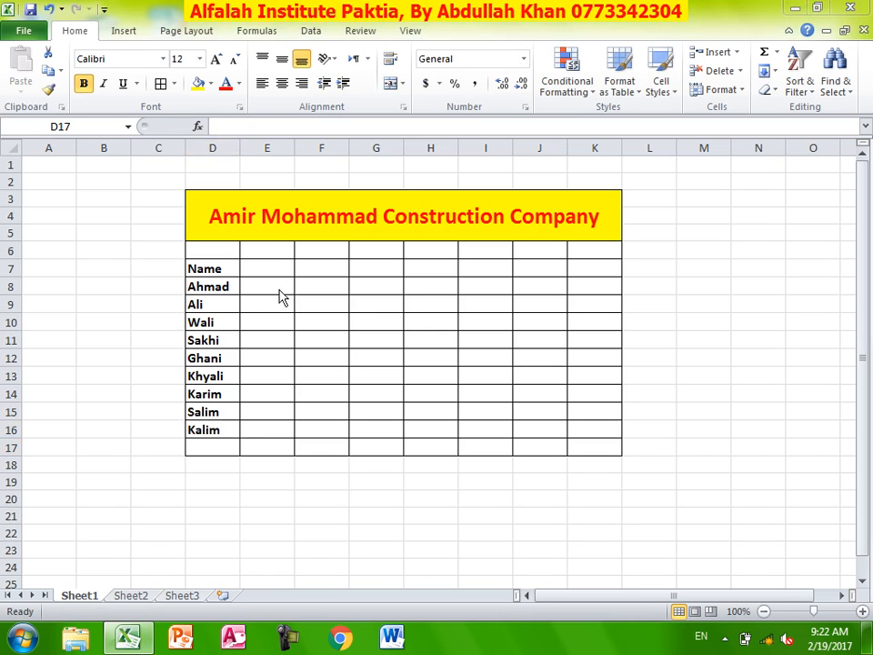
# - Add the Wages heading in E6 and enter wages 1100, 900 and 700 in E8:E10
pyautogui.click(265, 249)
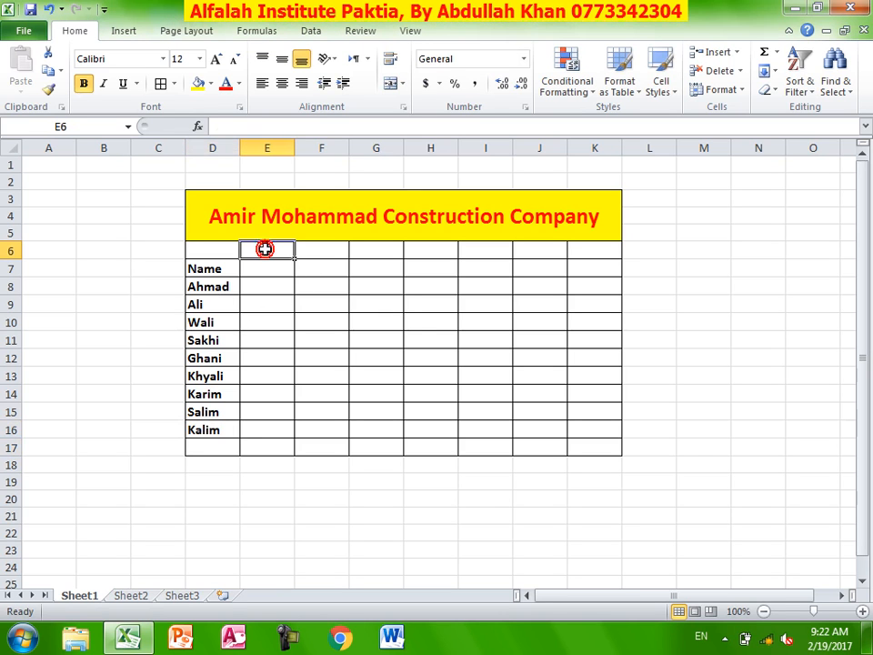
pyautogui.write('Wages')
pyautogui.press('Return')
pyautogui.press('Return')
pyautogui.press('Return')
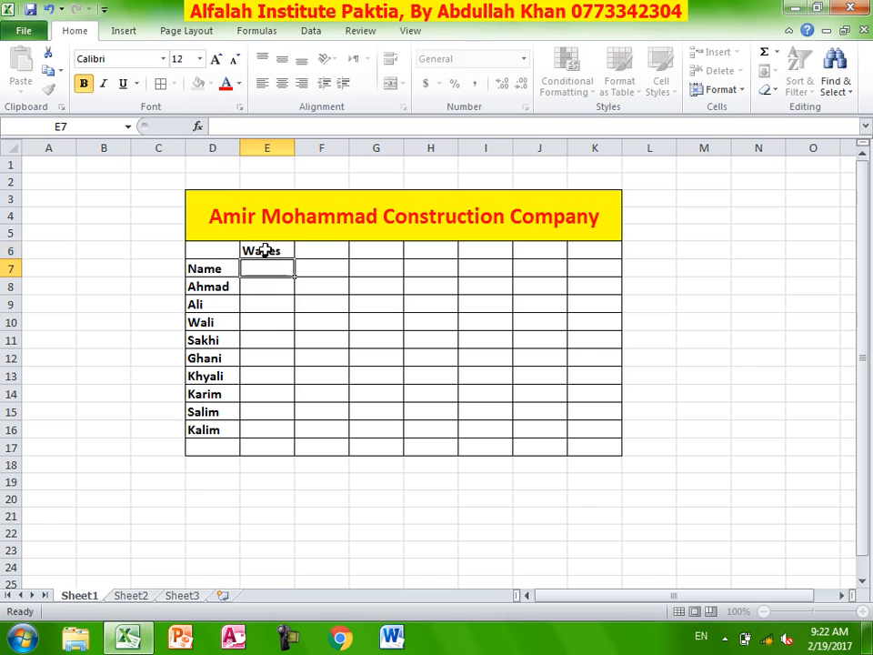
pyautogui.press('Up')
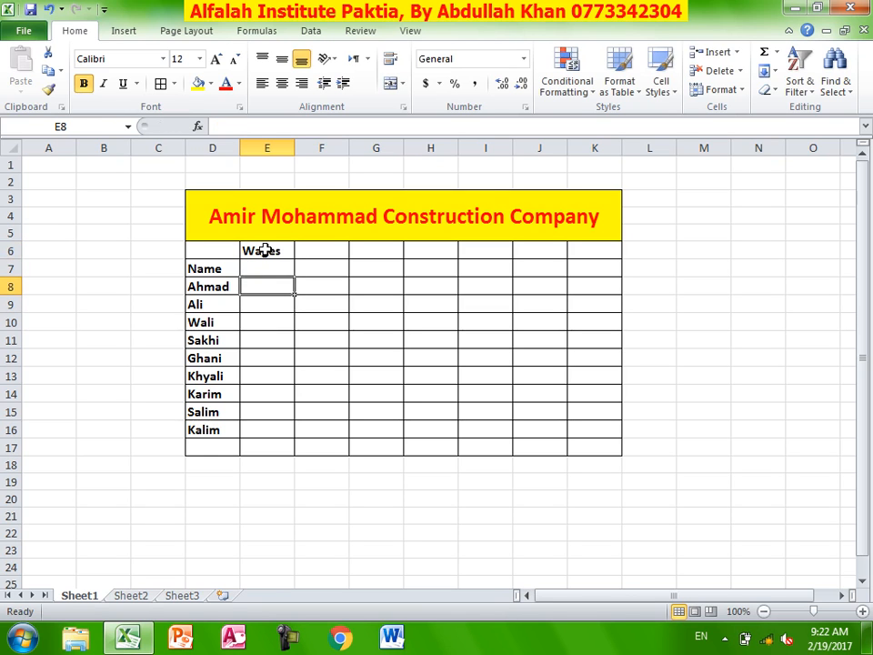
pyautogui.write('1100')
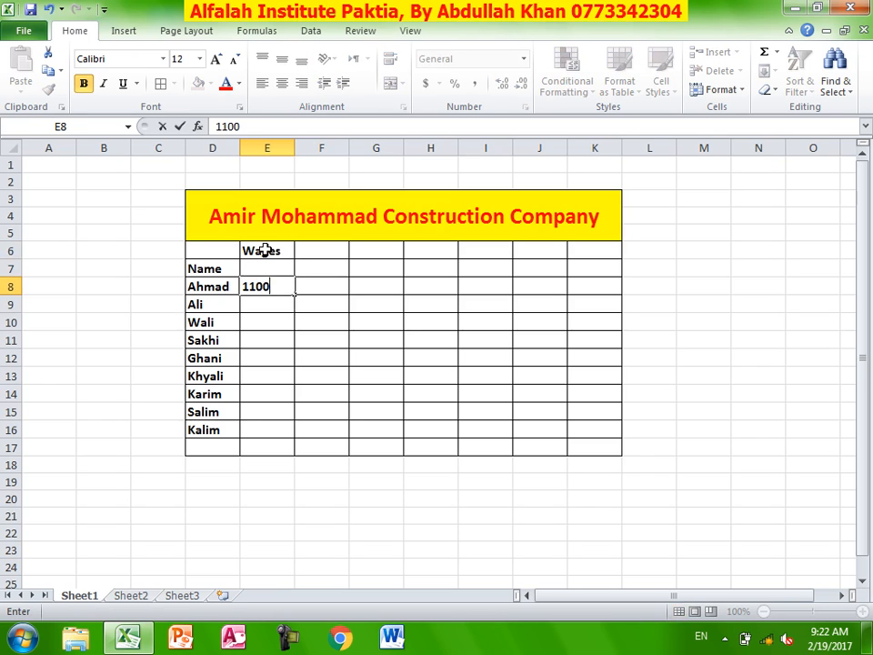
pyautogui.press('Return')
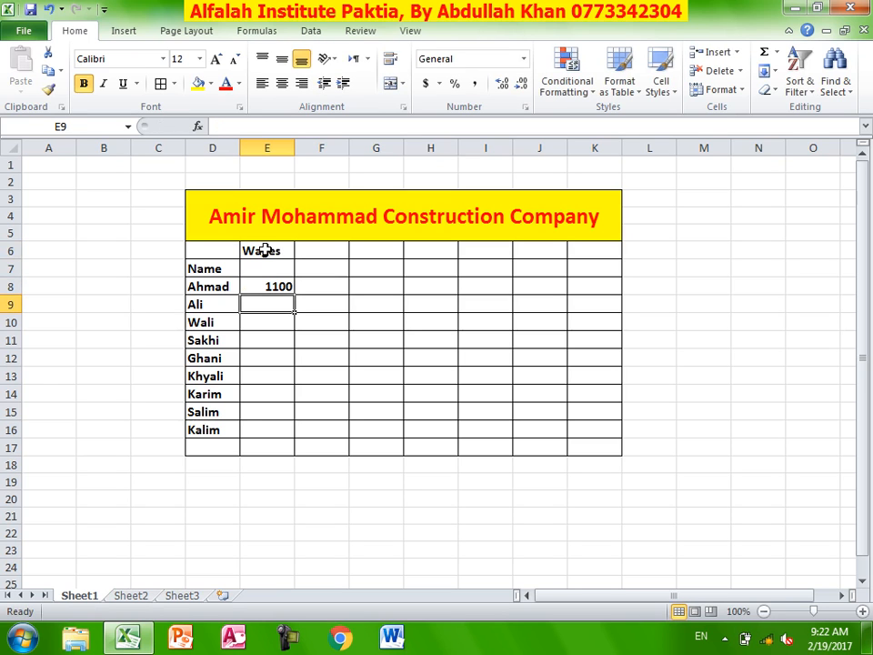
pyautogui.write('9000')
pyautogui.press('BackSpace')
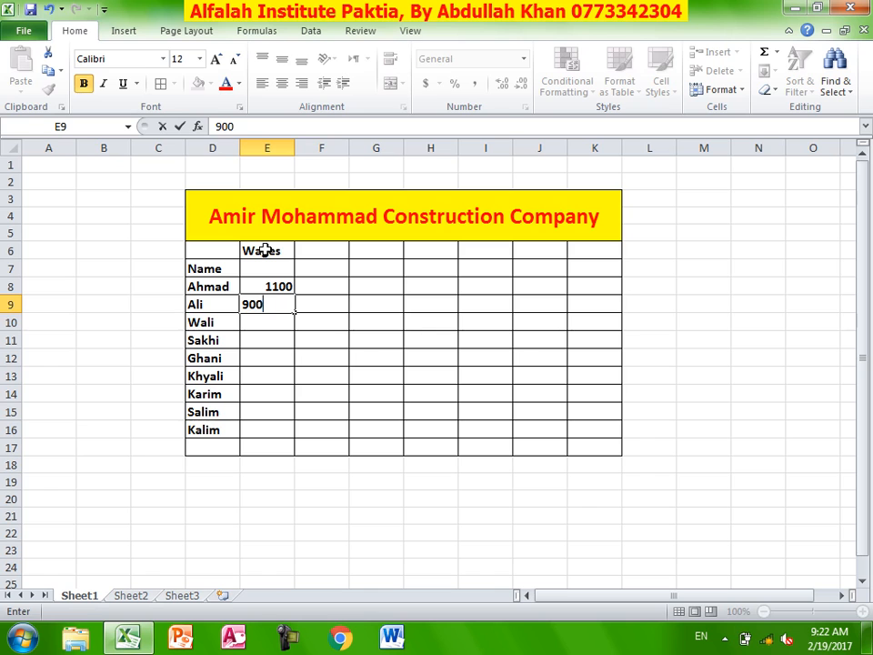
pyautogui.press('Return')
pyautogui.write('700')
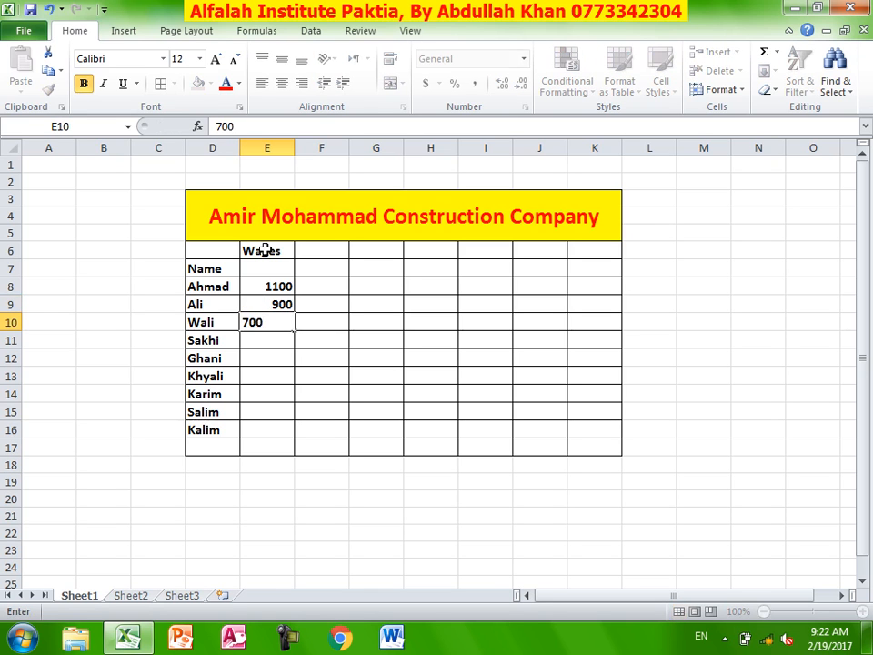
pyautogui.press('Return')
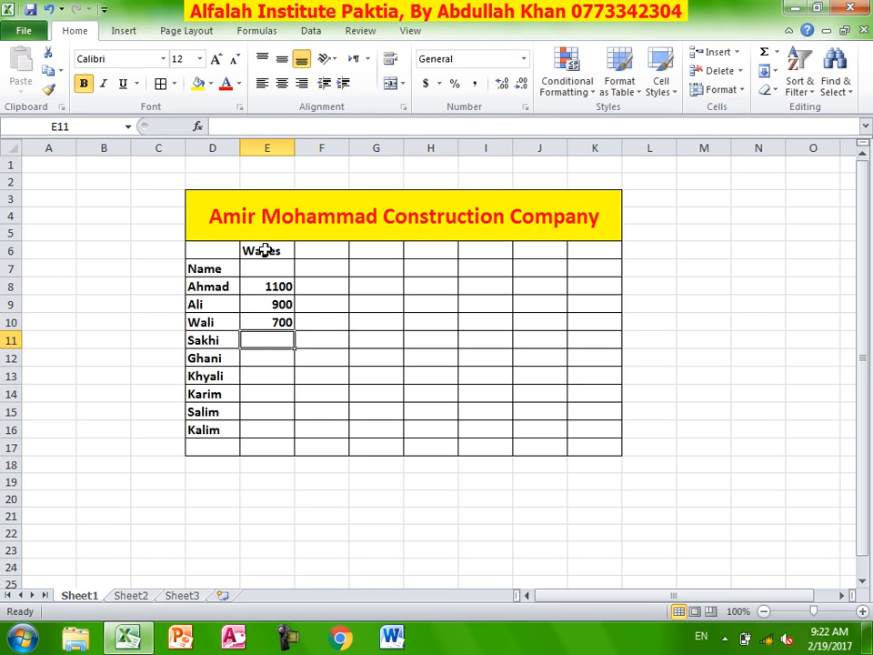
# - Enter wages 600, 650, 500, 550, 400 and 300 in E11:E16
pyautogui.write('600')
pyautogui.press('Return')
pyautogui.write('650')
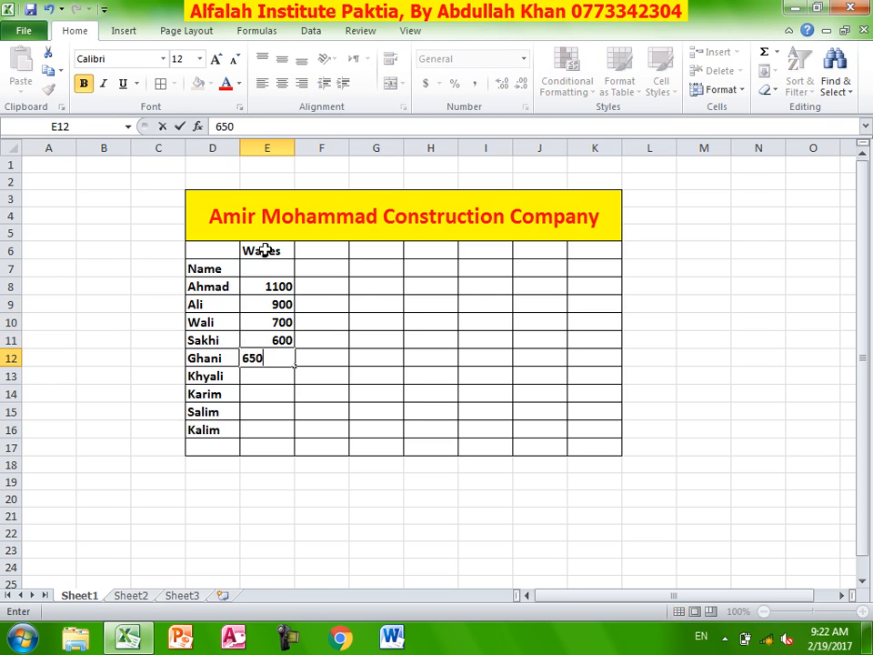
pyautogui.press('Return')
pyautogui.write('500')
pyautogui.press('Return')
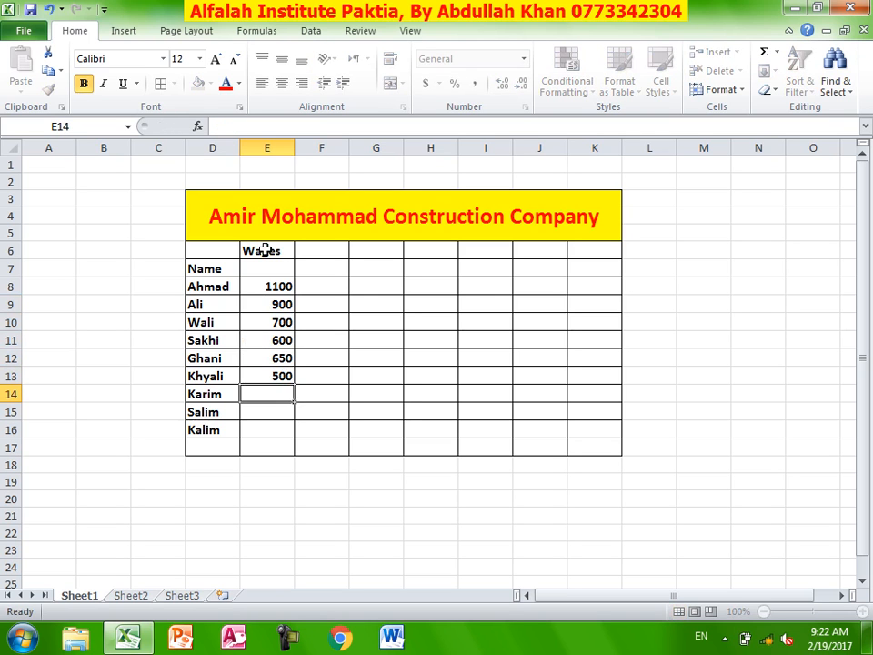
pyautogui.write('550')
pyautogui.press('Return')
pyautogui.write('400')
pyautogui.press('Return')
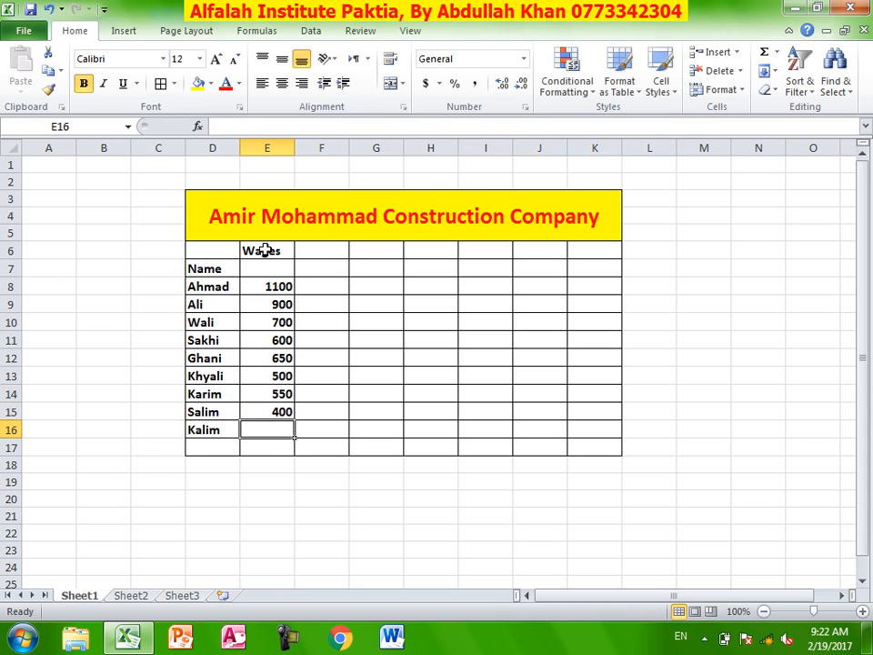
pyautogui.write('300')
pyautogui.press('Return')
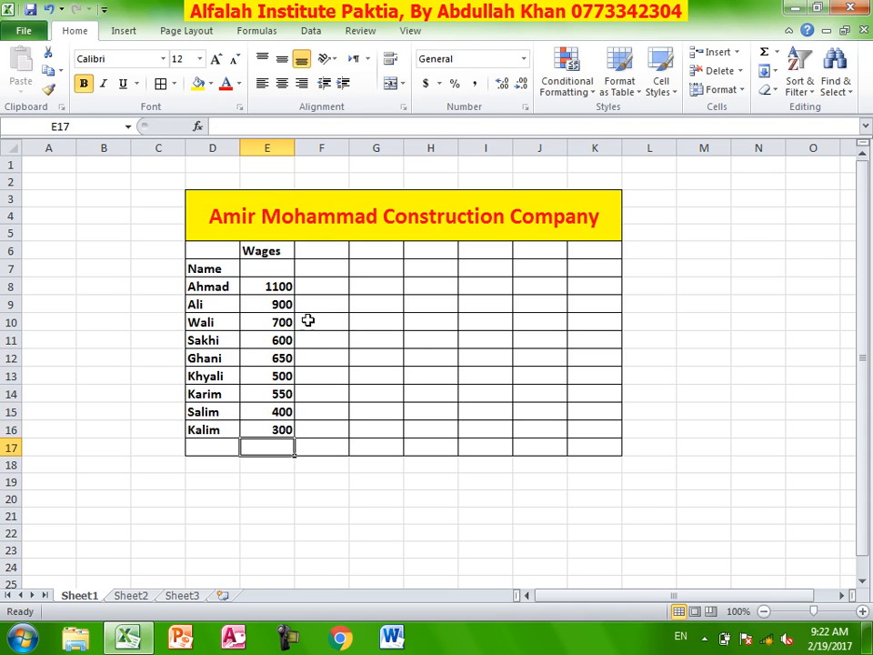
# - Type Jun in F6 and drag-fill Jul, Aug, Sep and Oct across G6:J6
pyautogui.click(327, 252)
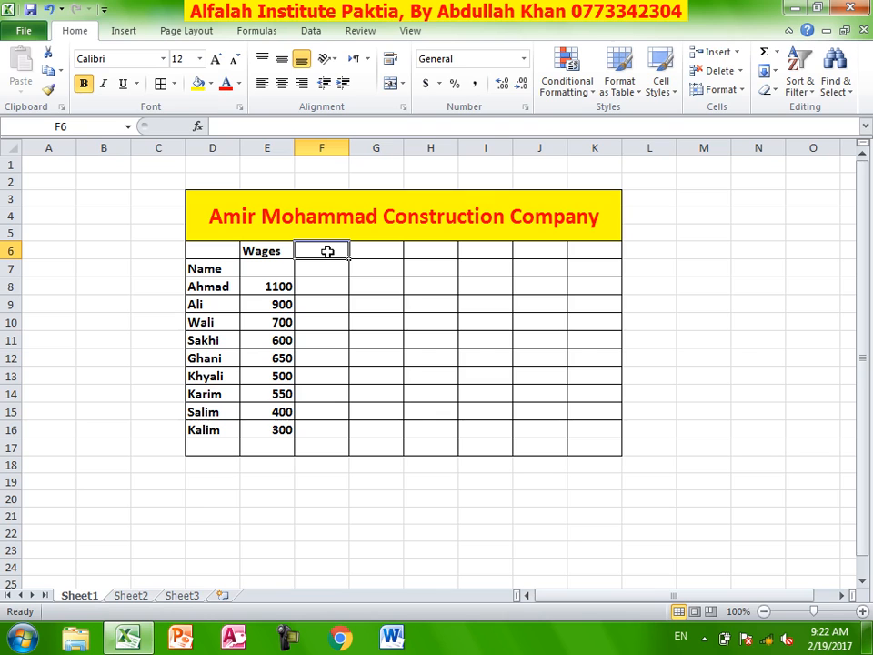
pyautogui.write('May')
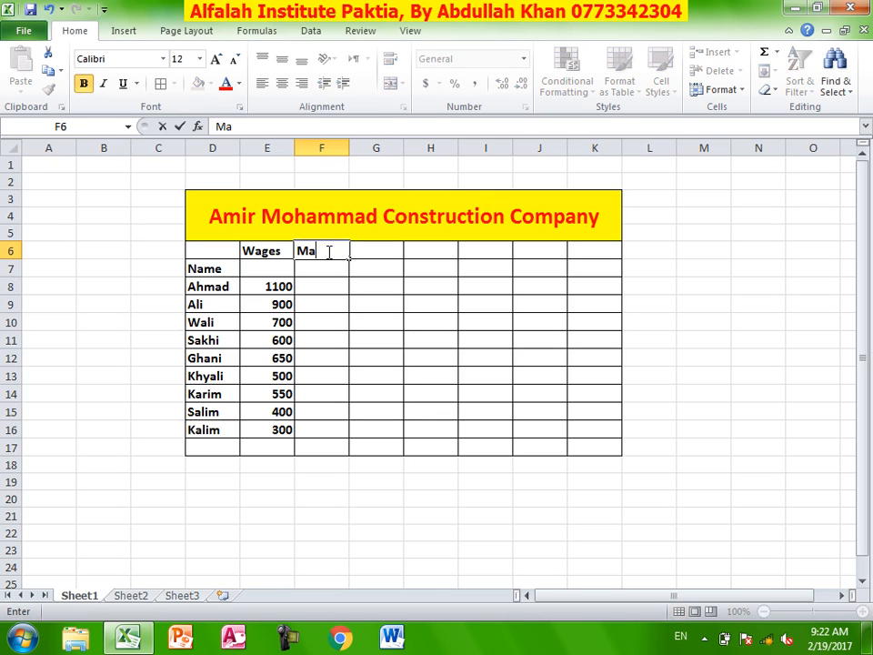
pyautogui.press('BackSpace')
pyautogui.press('BackSpace')
pyautogui.press('BackSpace')
pyautogui.write('Jun')
pyautogui.click(334, 337)
pyautogui.click(333, 255)
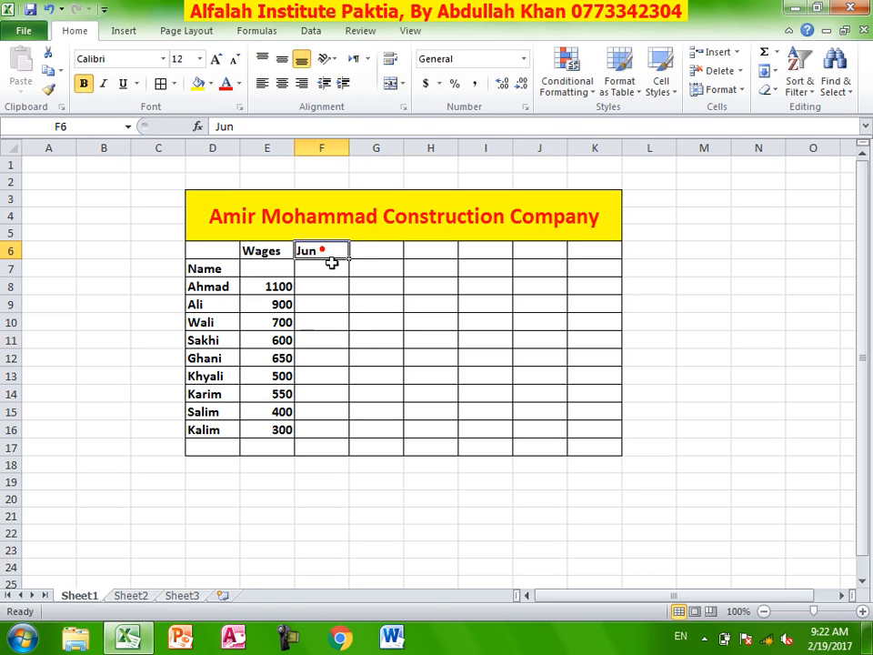
pyautogui.moveTo(351, 259); pyautogui.dragTo(557, 259)
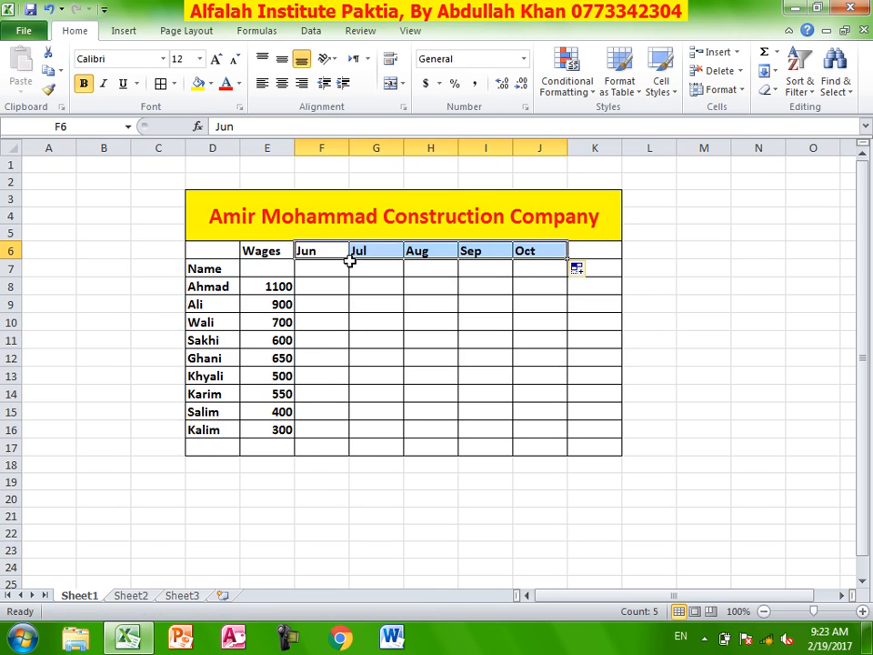
# - Enter day counts 28, 27, 29, 30 and 19 across F7:J7
pyautogui.click(322, 269)
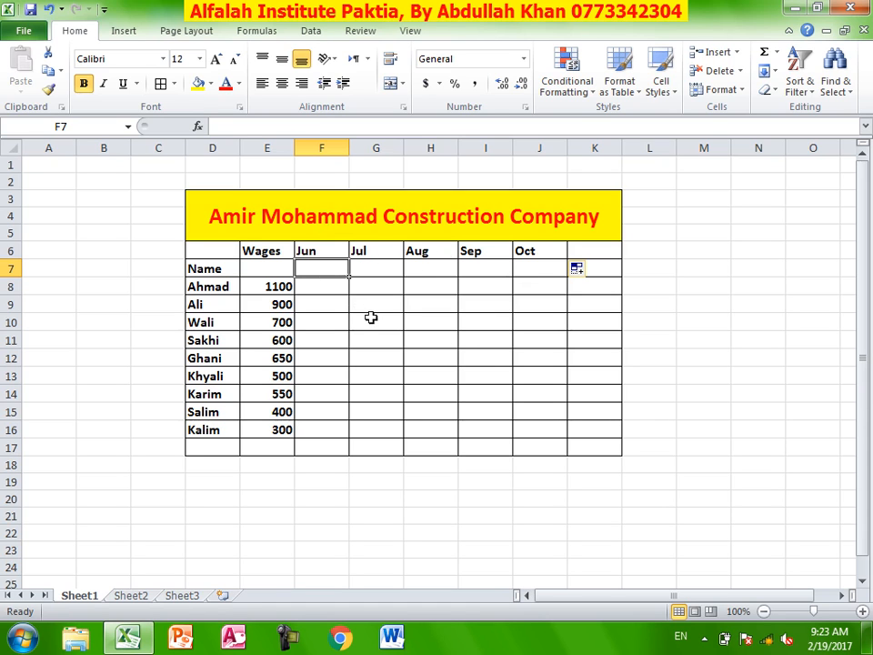
pyautogui.write('28')
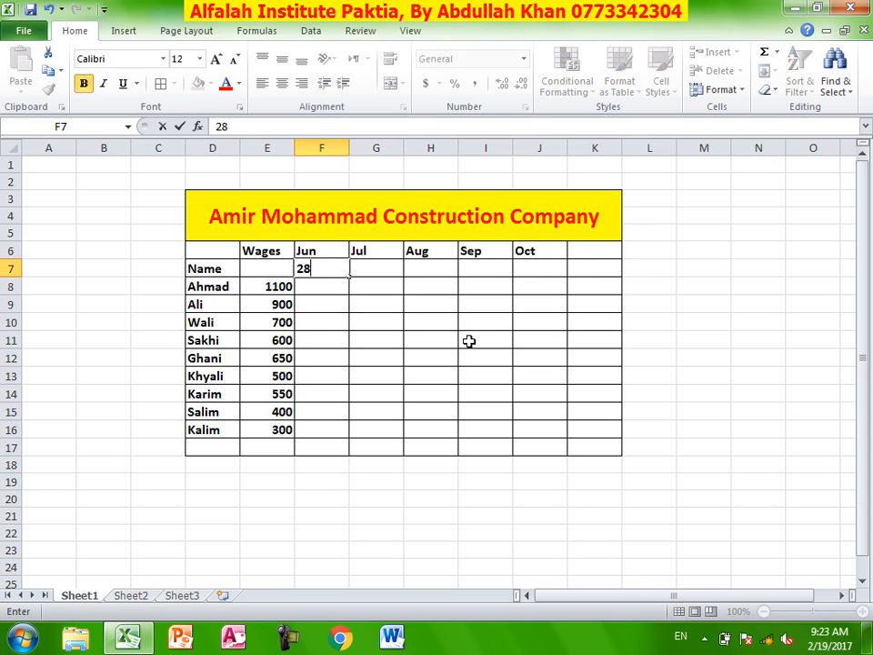
pyautogui.press('Tab')
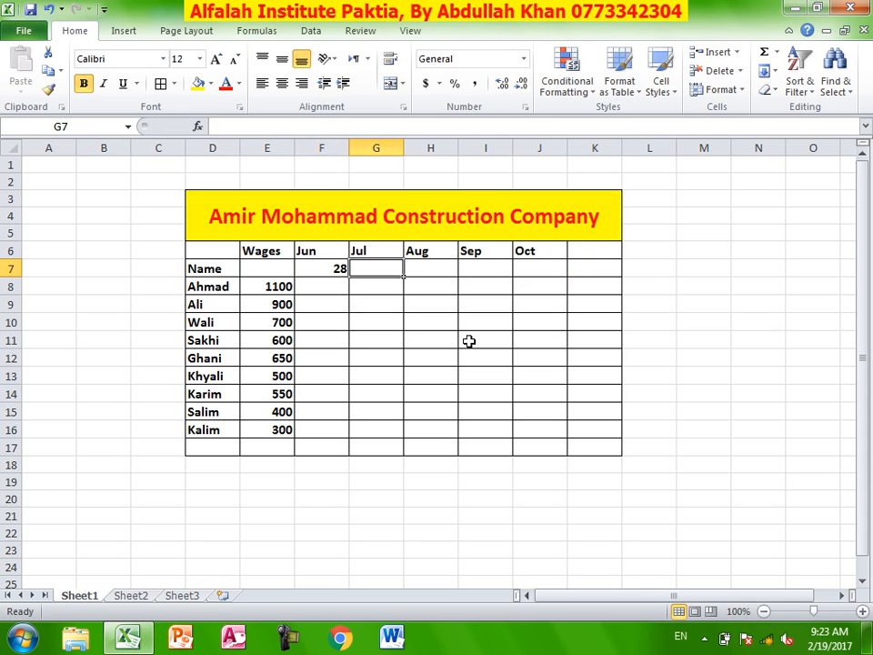
pyautogui.write('27')
pyautogui.press('Tab')
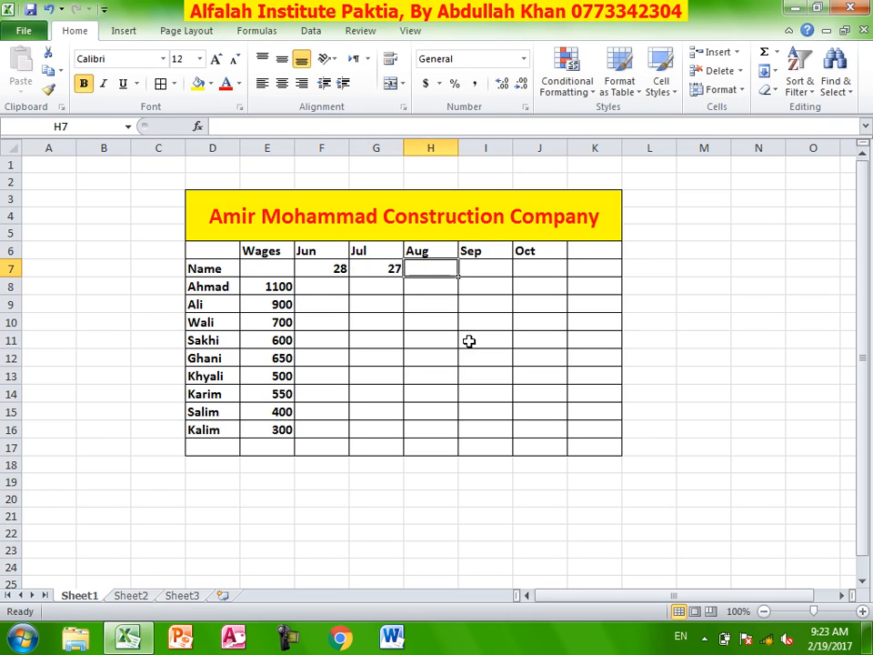
pyautogui.write('29')
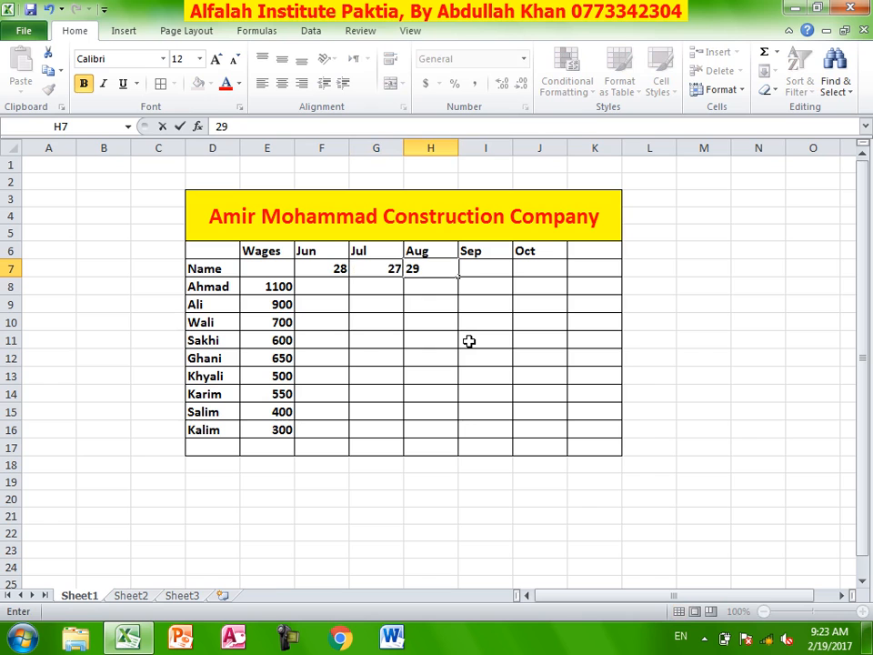
pyautogui.press('Tab')
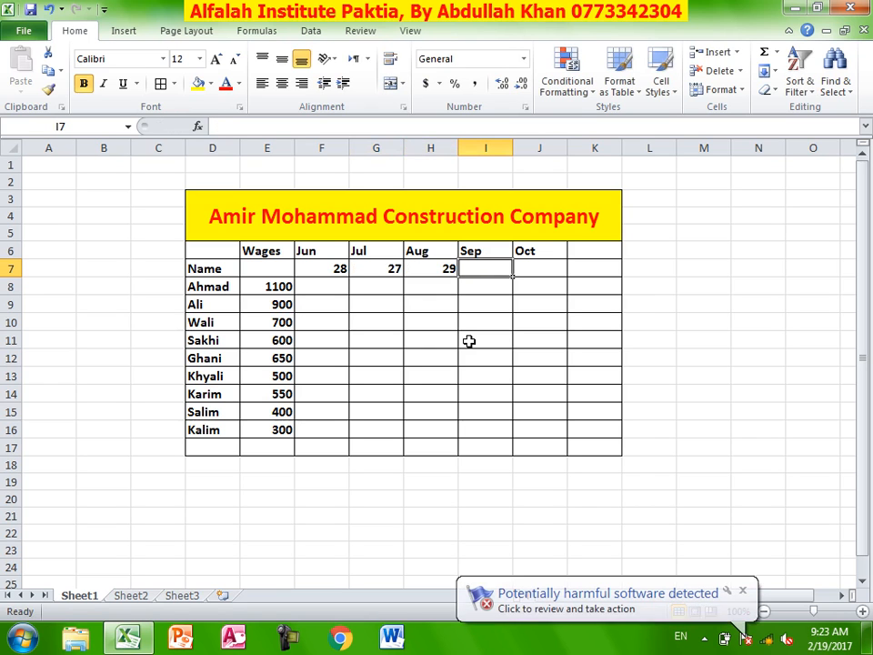
pyautogui.write('30')
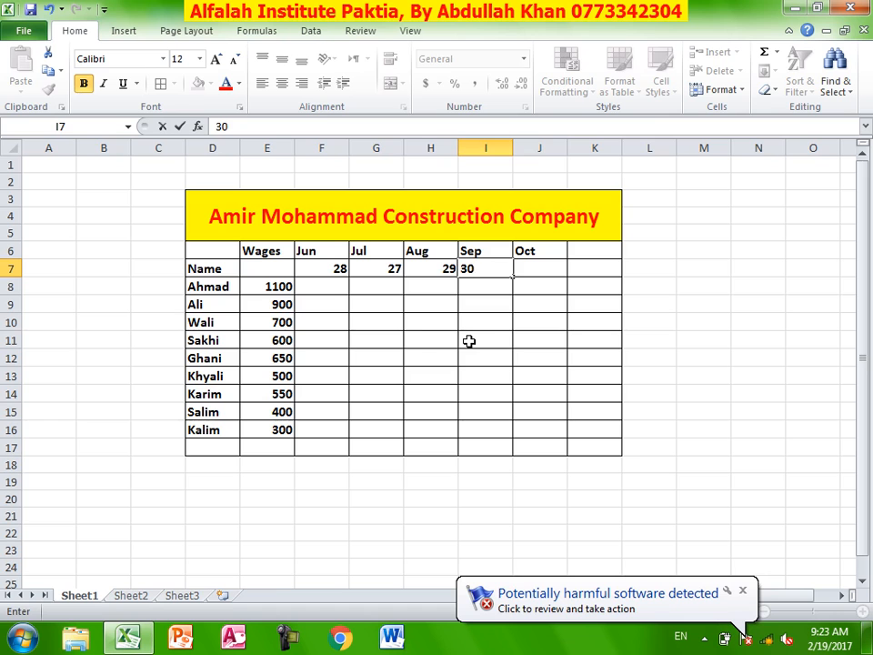
pyautogui.press('Tab')
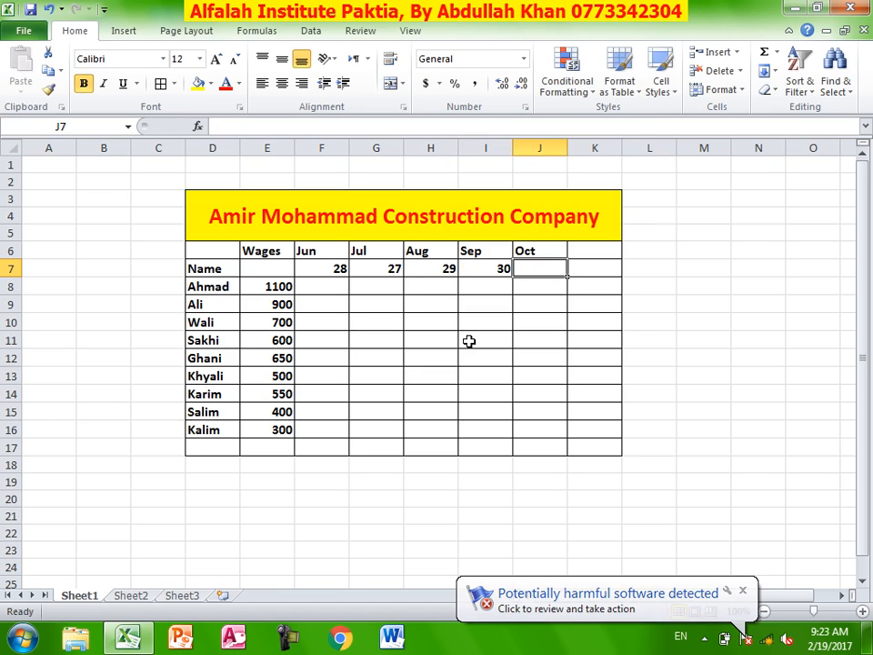
pyautogui.write('1')
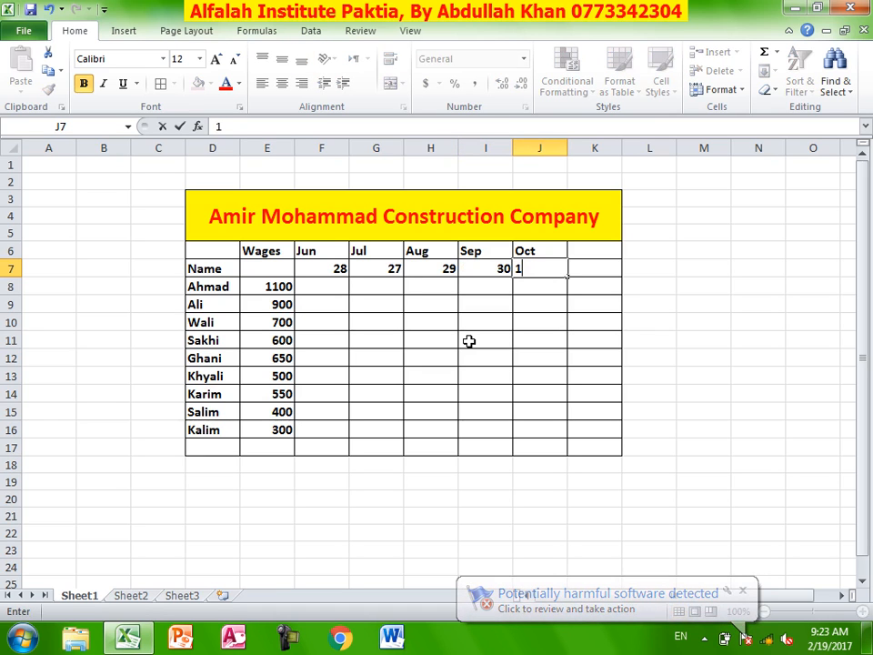
pyautogui.write('9')
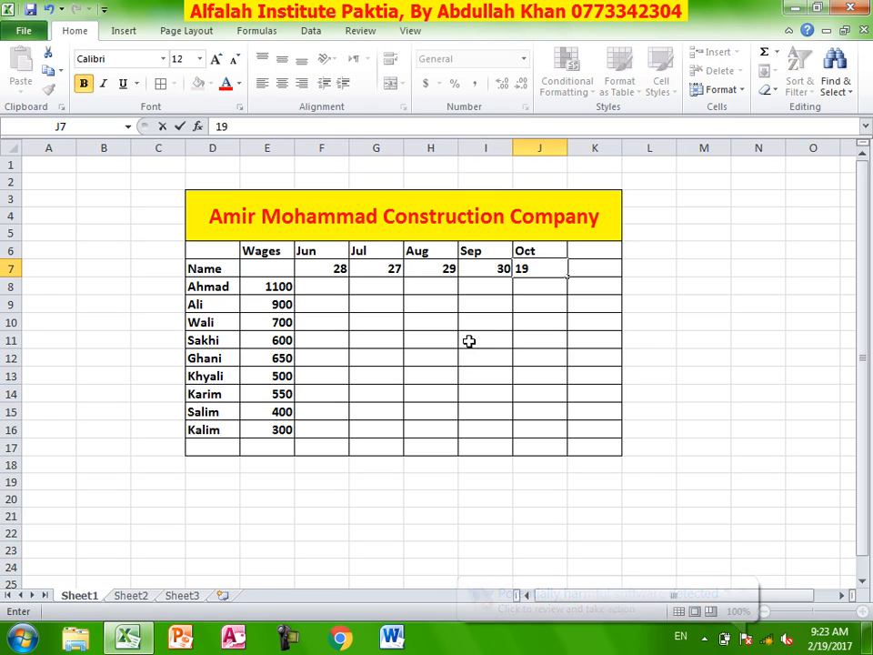
pyautogui.press('Return')
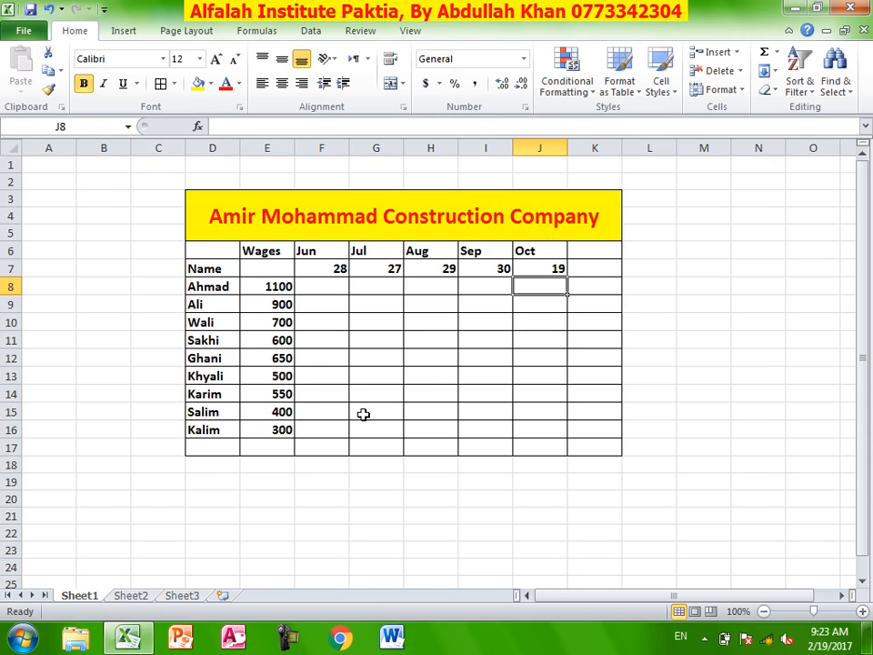
# - Step across the first worker's row from D8 to J8
pyautogui.click(207, 288)
pyautogui.click(322, 288)
pyautogui.click(382, 287)
pyautogui.click(428, 287)
pyautogui.click(505, 286)
pyautogui.click(551, 286)
# - Enter the formula =A1*B1 in E7 and select the table range E7:J16
pyautogui.click(268, 266)
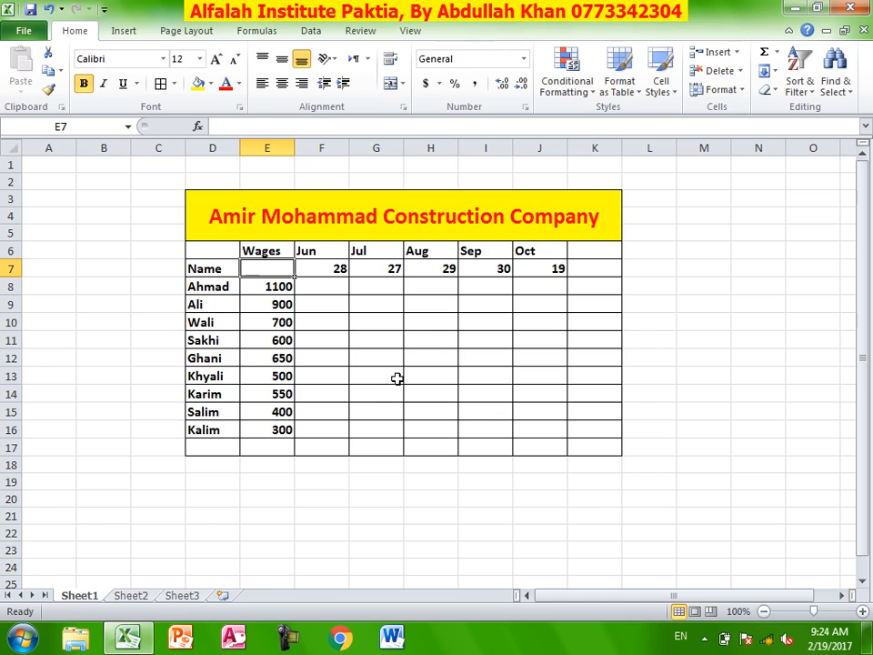
pyautogui.write('=')
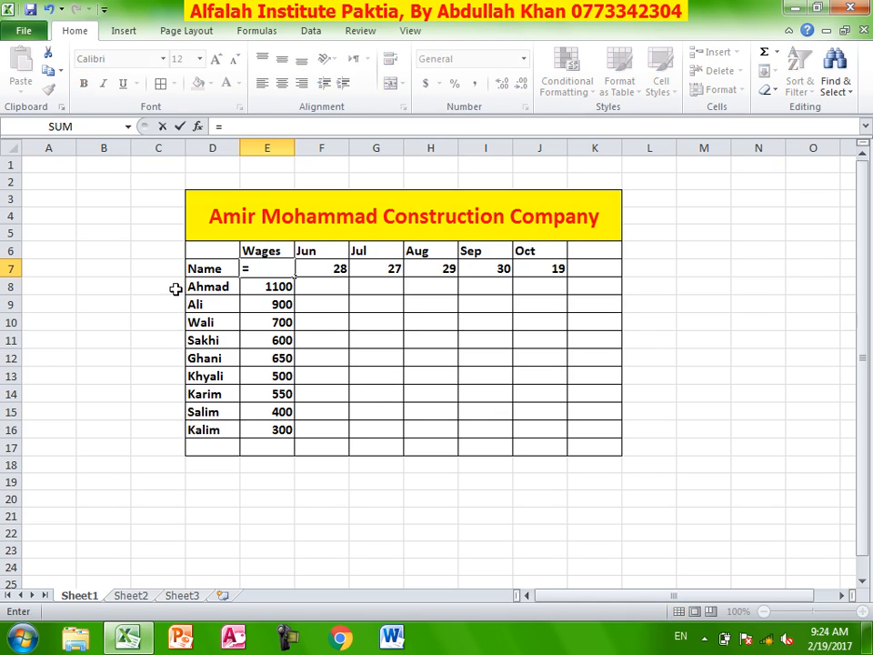
pyautogui.click(50, 164)
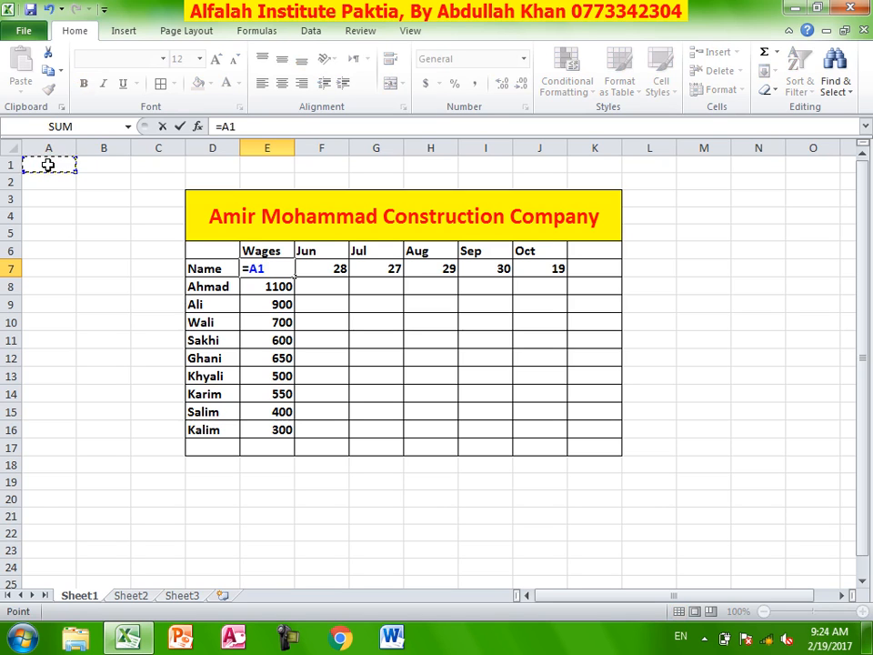
pyautogui.write('*')
pyautogui.click(98, 169)
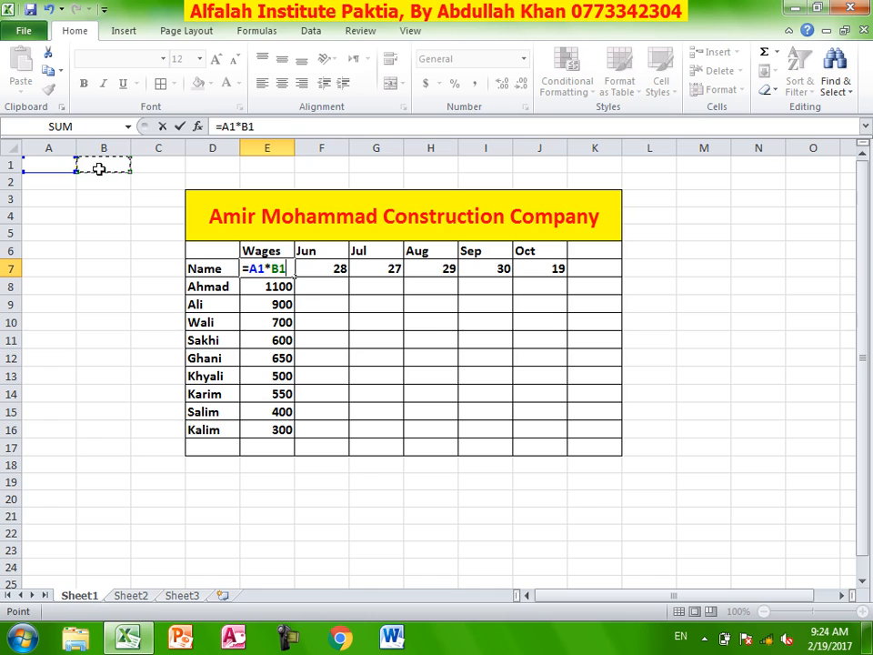
pyautogui.press('Return')
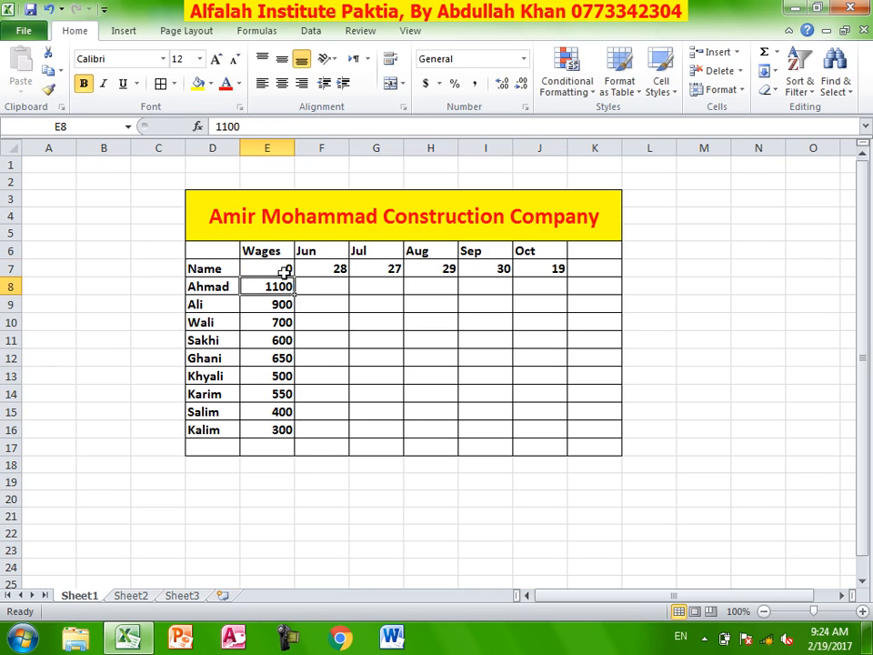
pyautogui.moveTo(282, 270); pyautogui.dragTo(540, 428)
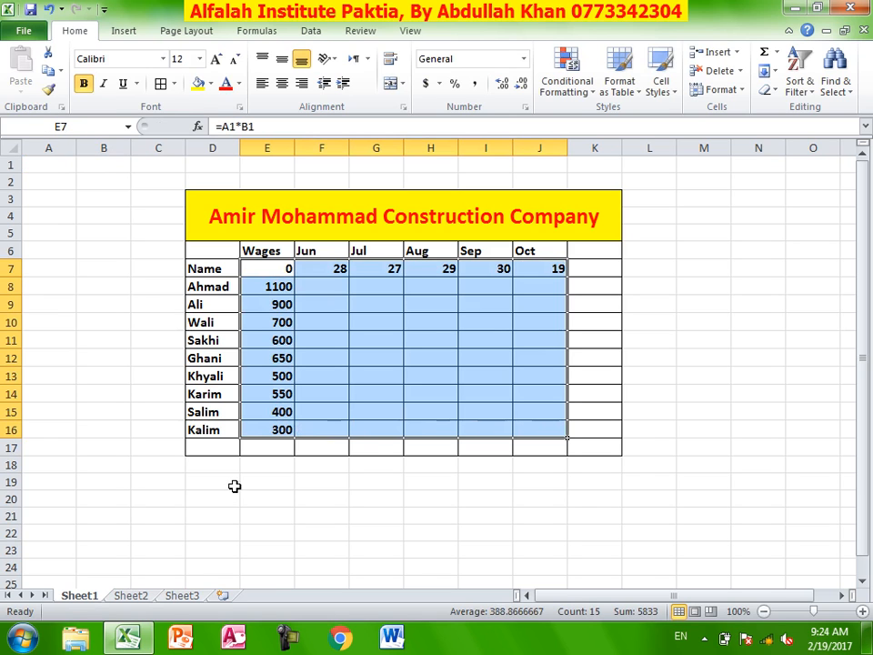
# - Build a What-If data table with row input cell A1 and column input cell B1
pyautogui.click(320, 31)
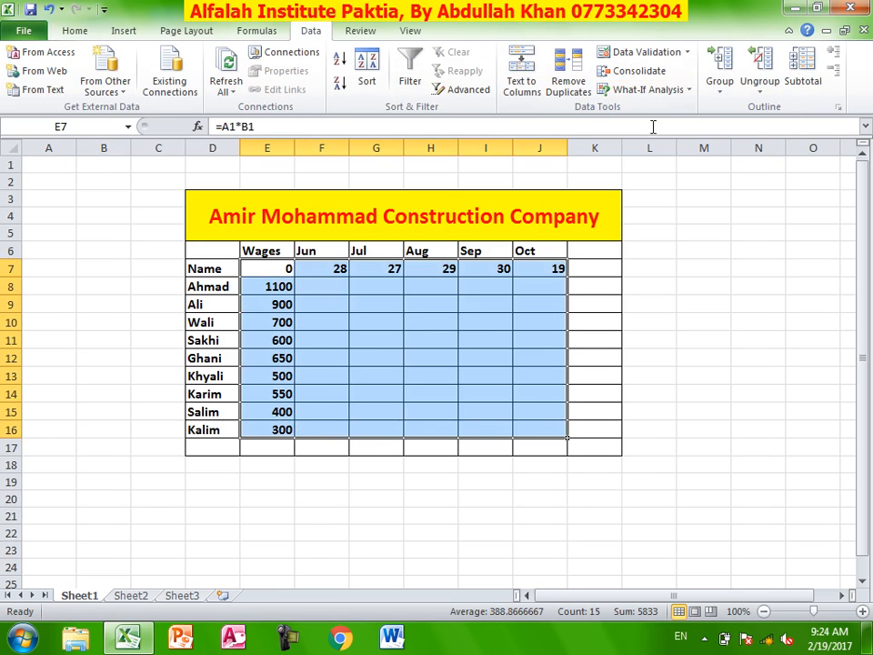
pyautogui.click(653, 90)
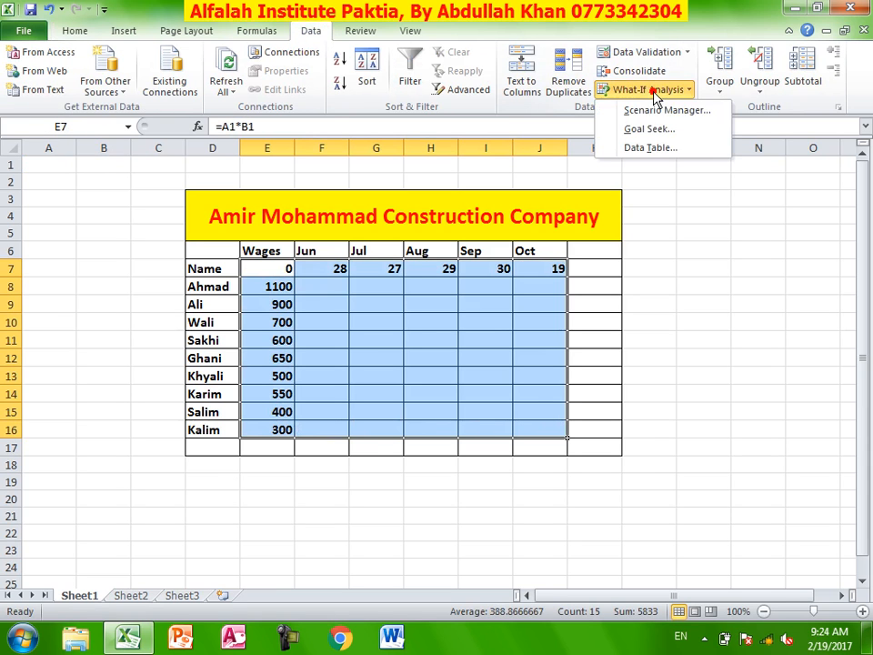
pyautogui.click(653, 149)
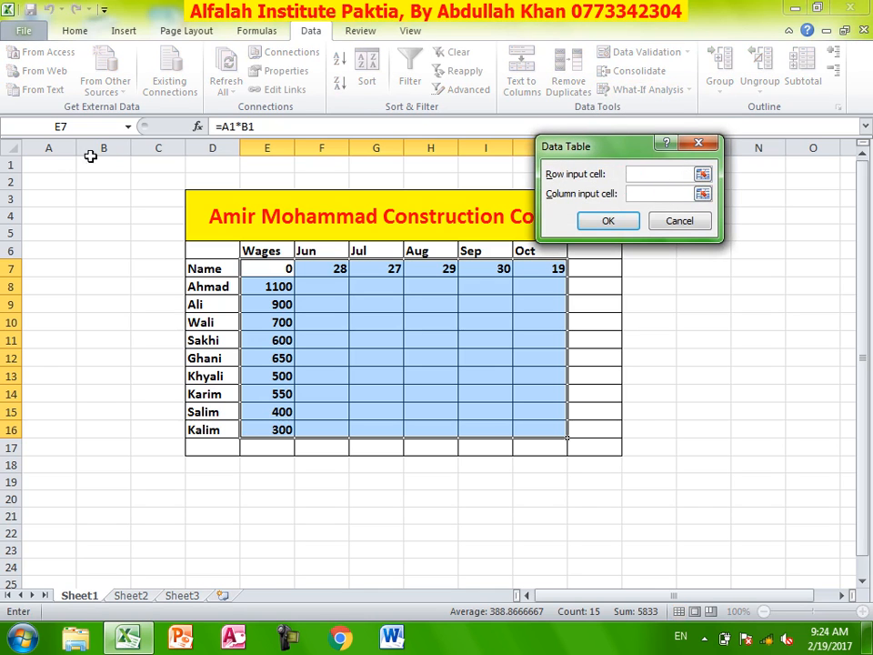
pyautogui.click(48, 164)
pyautogui.click(636, 194)
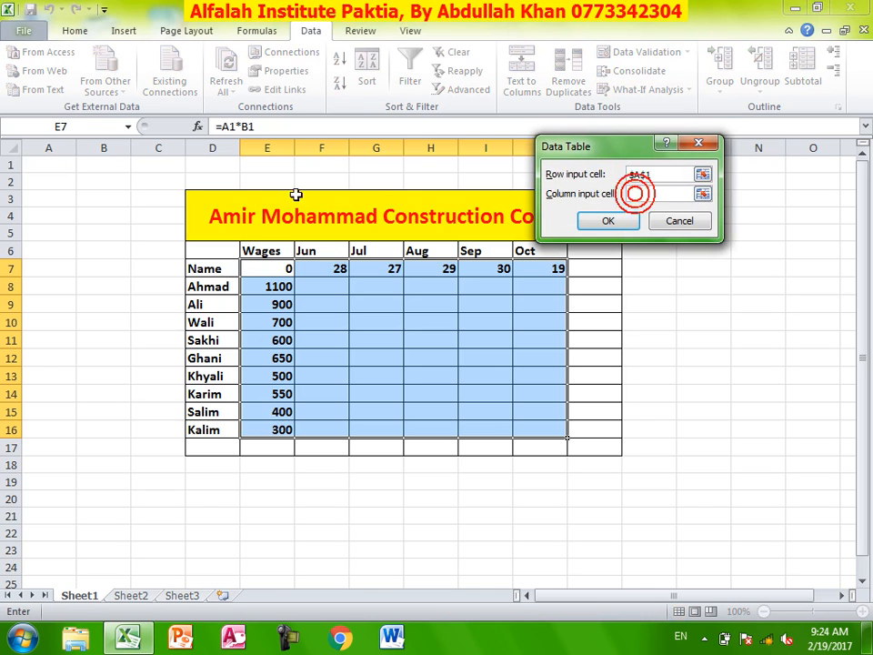
pyautogui.click(103, 165)
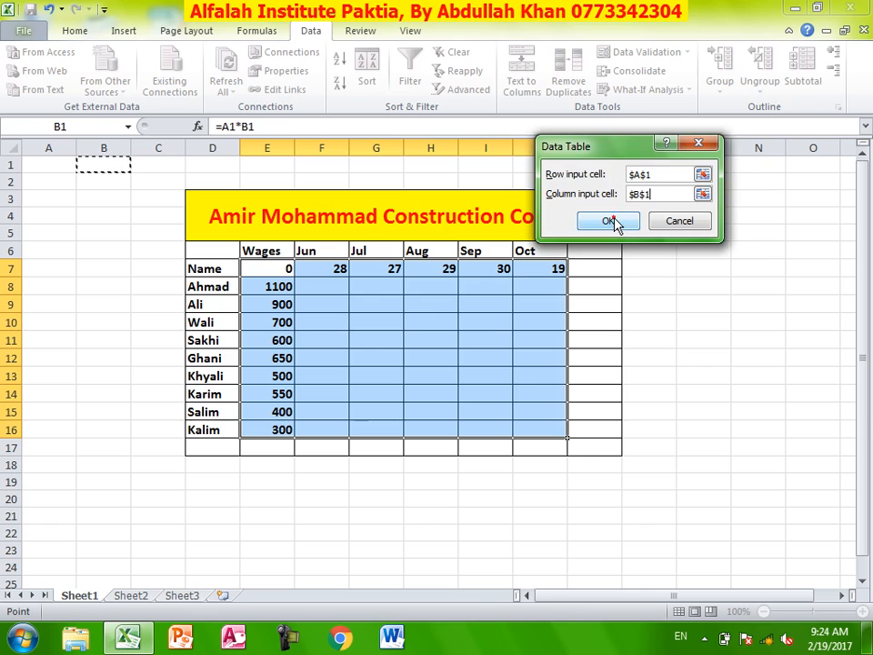
pyautogui.click(609, 221)
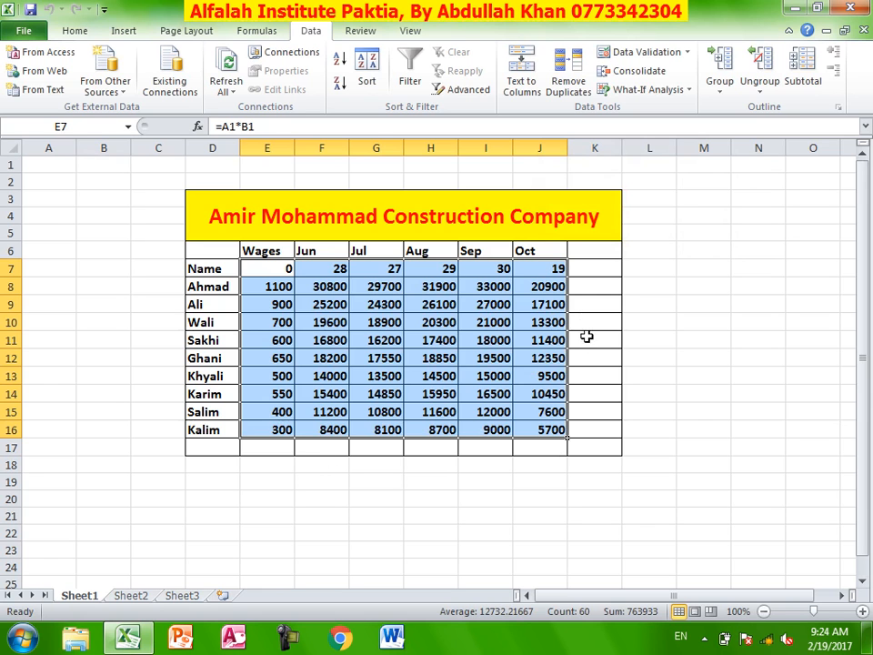
# - Put =SUM(F8:J8) in K8 and fill it down column K for every worker
pyautogui.click(595, 284)
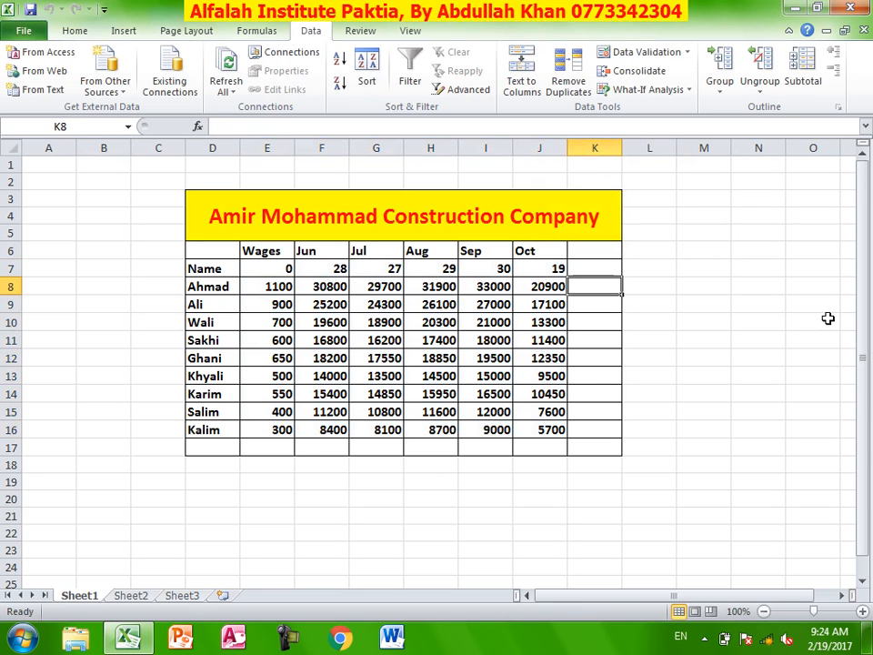
pyautogui.write('=sum')
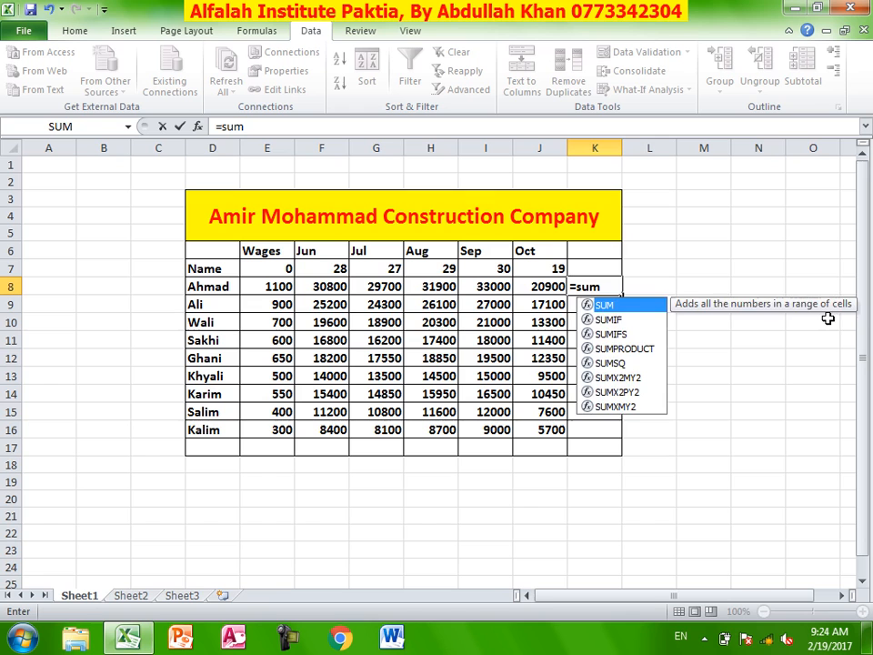
pyautogui.write('(')
pyautogui.moveTo(318, 286); pyautogui.dragTo(526, 286)
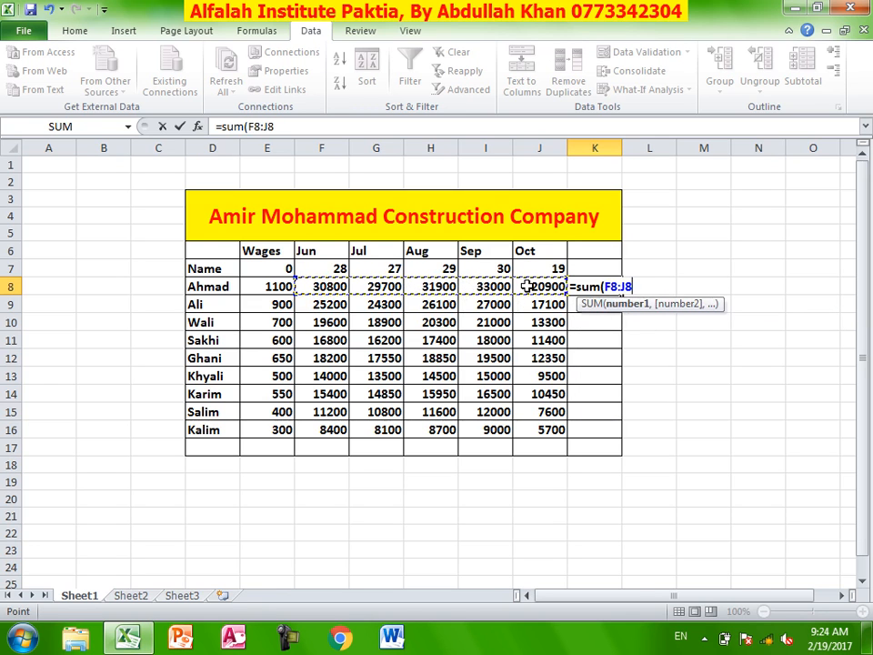
pyautogui.press('Return')
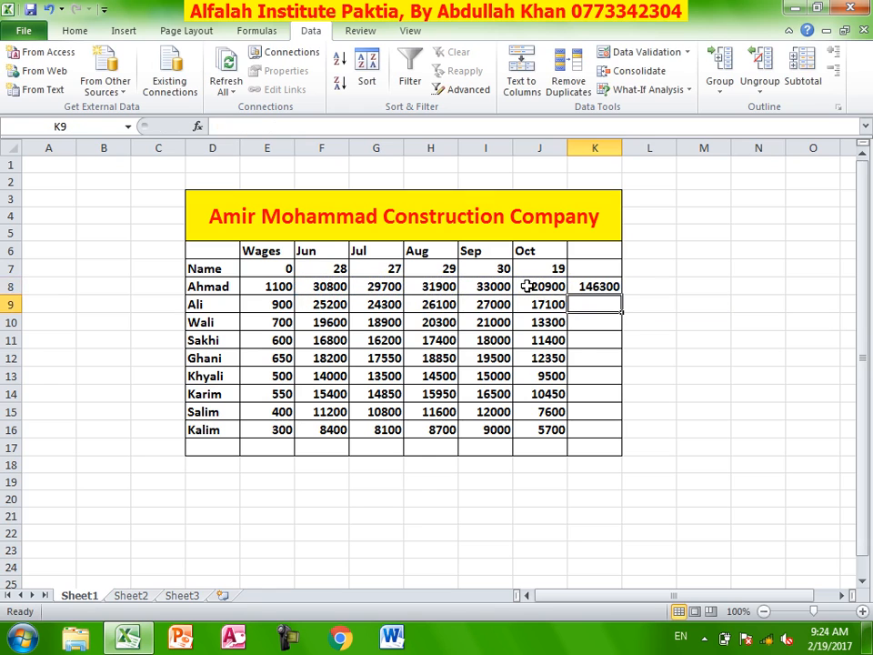
pyautogui.click(614, 286)
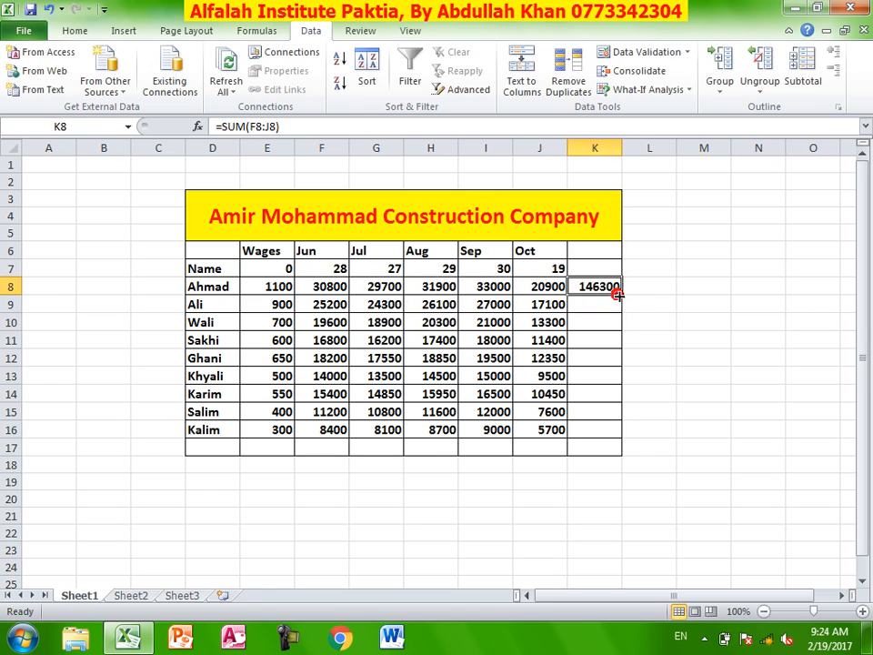
pyautogui.doubleClick(624, 294)
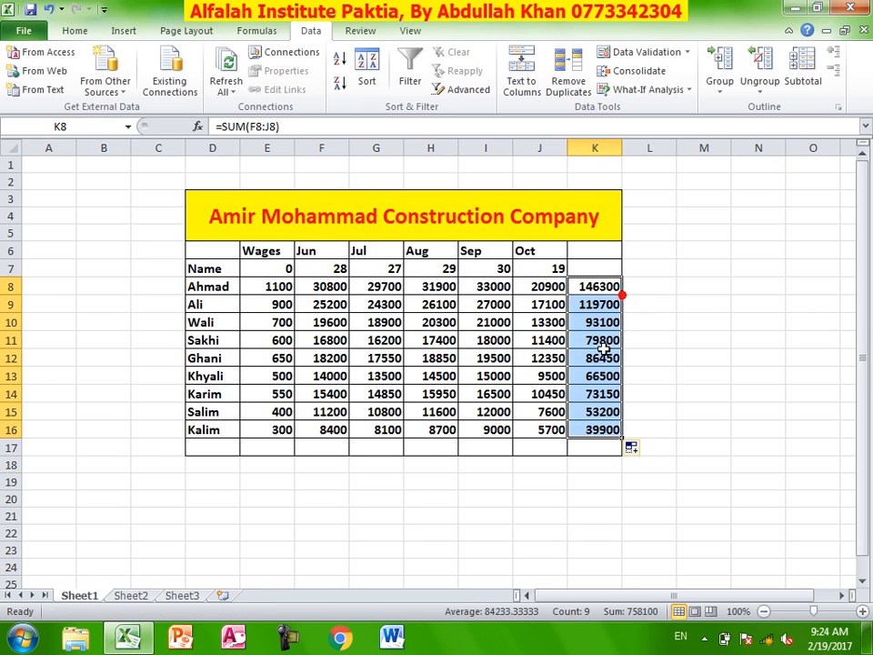
# - Put =SUM(F8:F16) in F17 and fill it across to K17, giving 758100
pyautogui.click(323, 445)
pyautogui.write('=sum(')
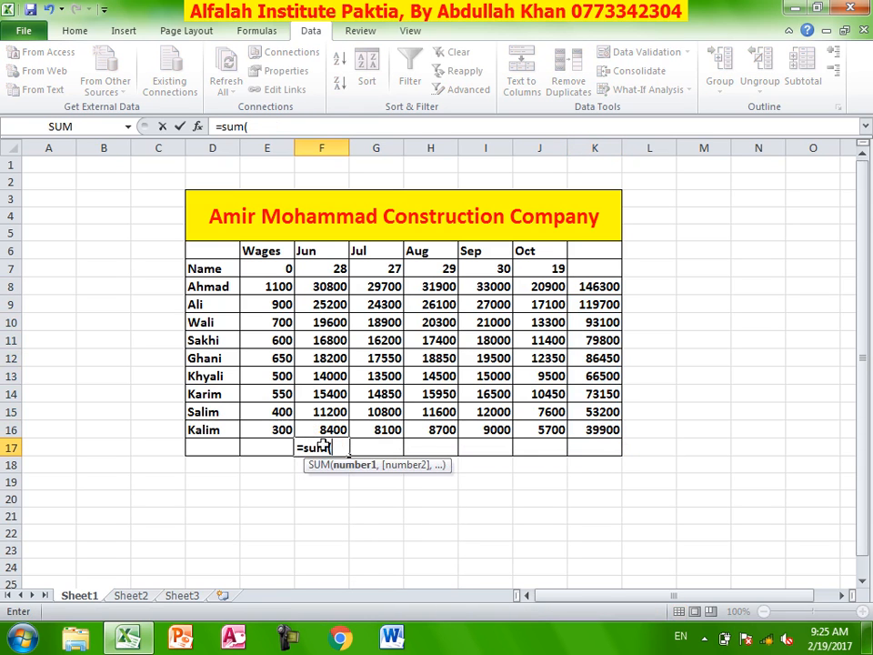
pyautogui.moveTo(320, 286); pyautogui.dragTo(335, 429)
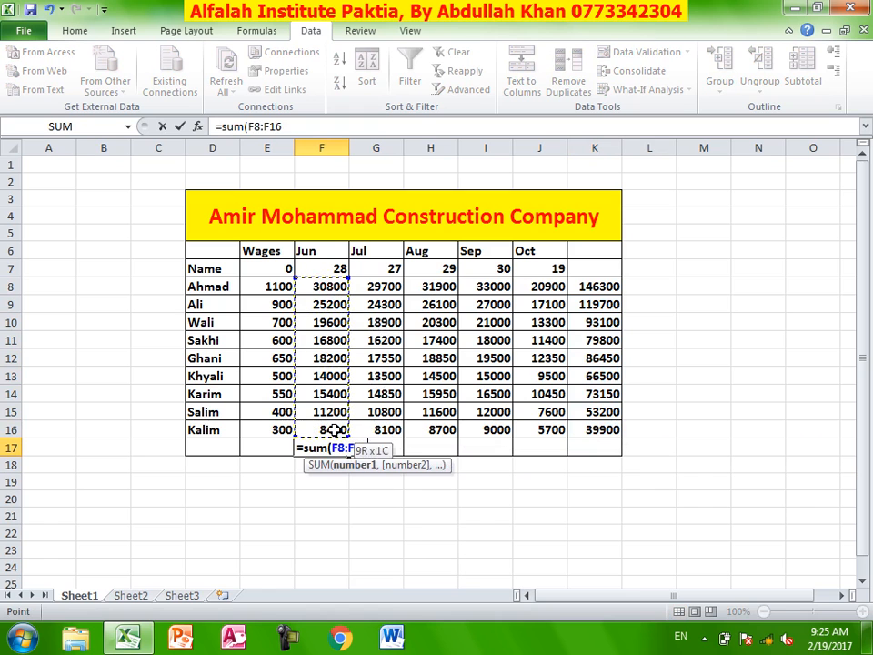
pyautogui.write(')')
pyautogui.press('Return')
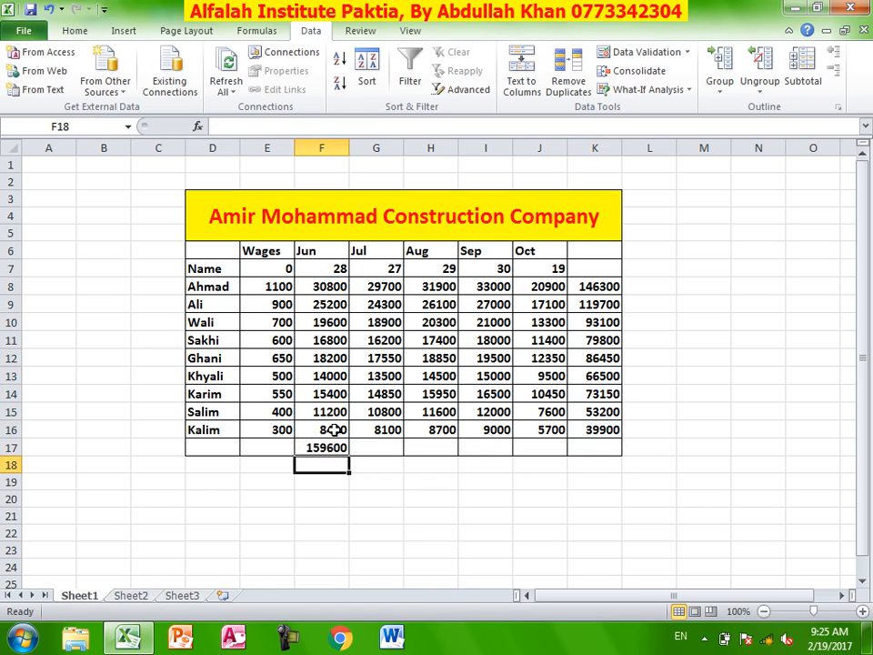
pyautogui.click(335, 448)
pyautogui.moveTo(348, 456); pyautogui.dragTo(612, 450)
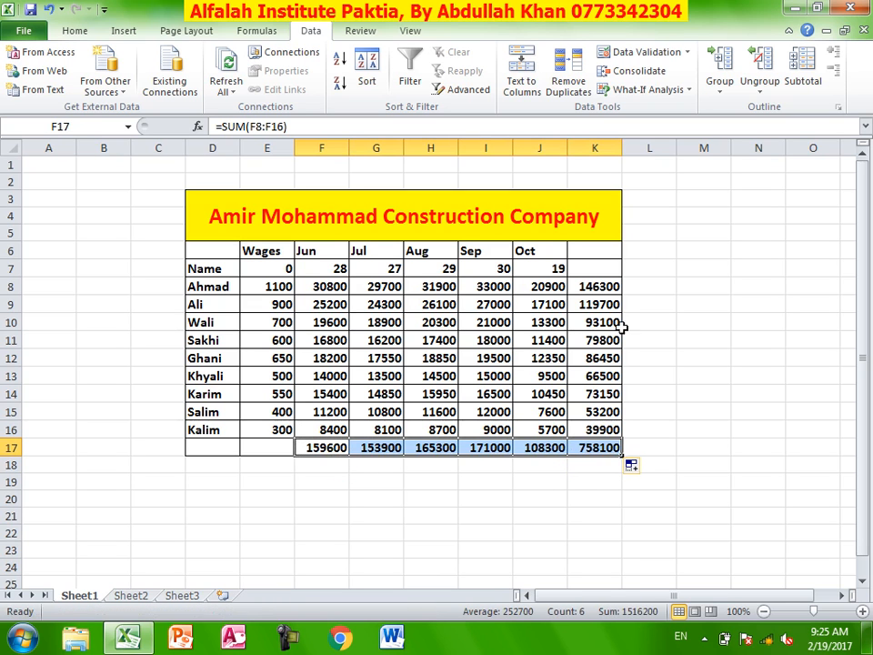
pyautogui.click(603, 447)
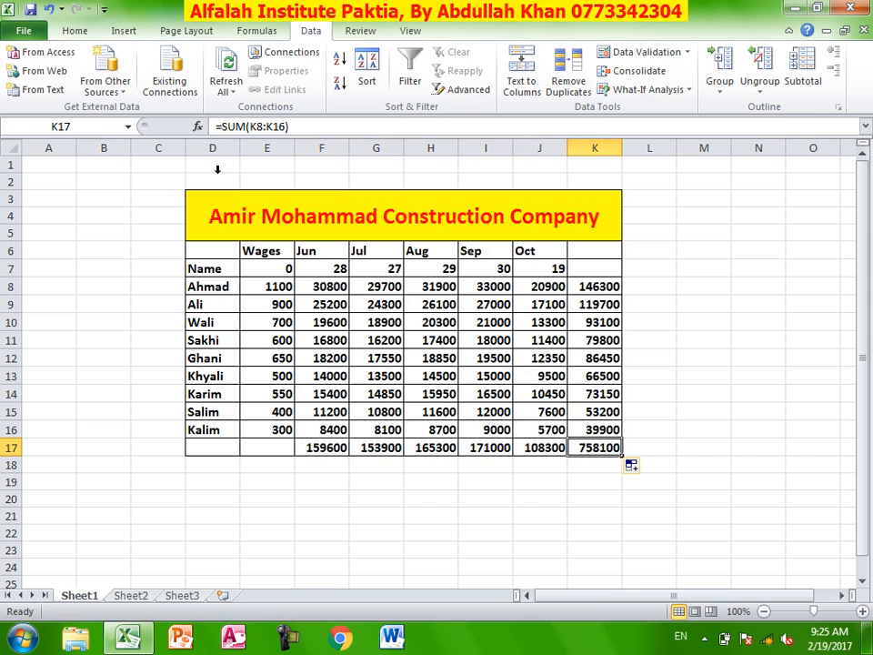
# - Apply the Title cell style to the grand total 758100 in K17
pyautogui.click(91, 29)
pyautogui.click(661, 72)
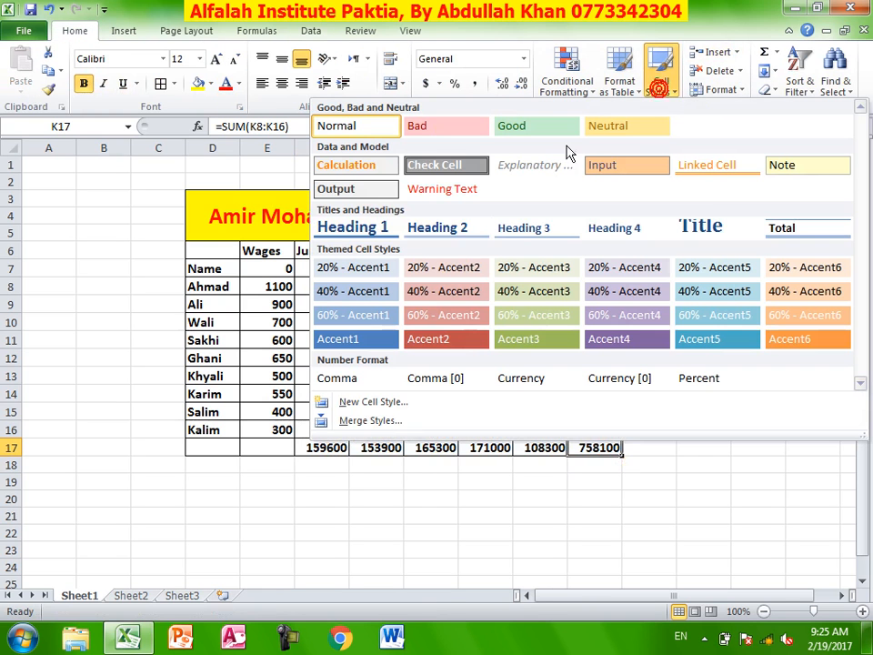
pyautogui.click(729, 238)
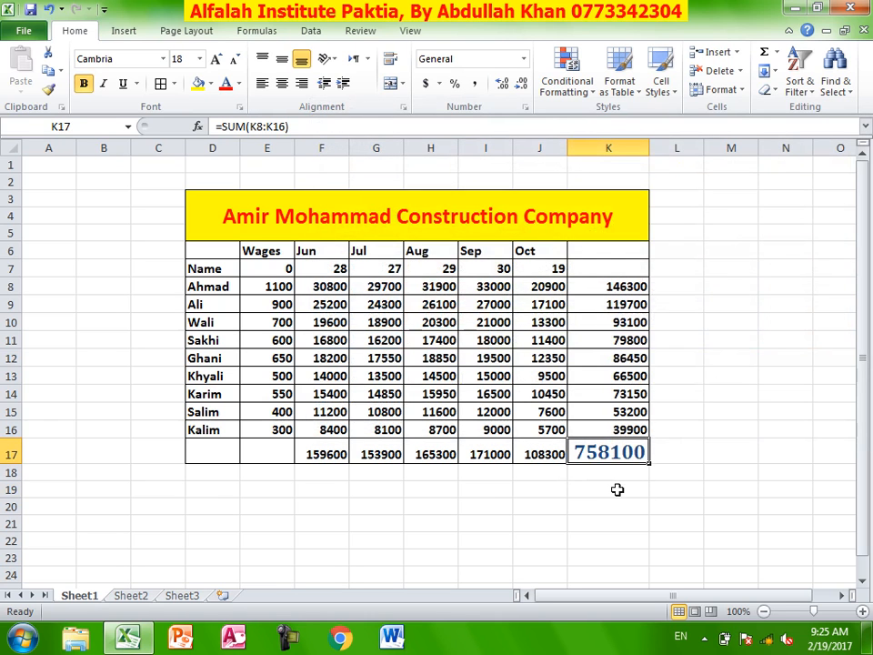
# - Check the SUM formulas of the June through October column totals
pyautogui.click(316, 452)
pyautogui.click(372, 452)
pyautogui.click(444, 452)
pyautogui.click(496, 458)
pyautogui.click(532, 452)
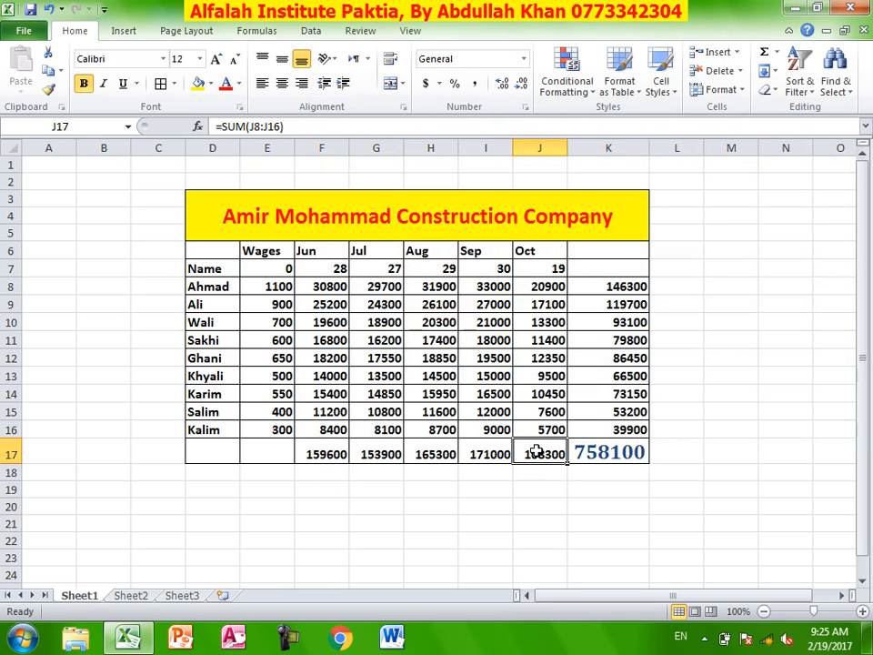
# - Check each worker's row total formula and the grand total =SUM(K8:K16) in K17
pyautogui.click(625, 288)
pyautogui.click(616, 322)
pyautogui.click(620, 341)
pyautogui.moveTo(619, 375); pyautogui.dragTo(619, 364)
pyautogui.click(621, 412)
pyautogui.click(619, 429)
pyautogui.click(621, 452)
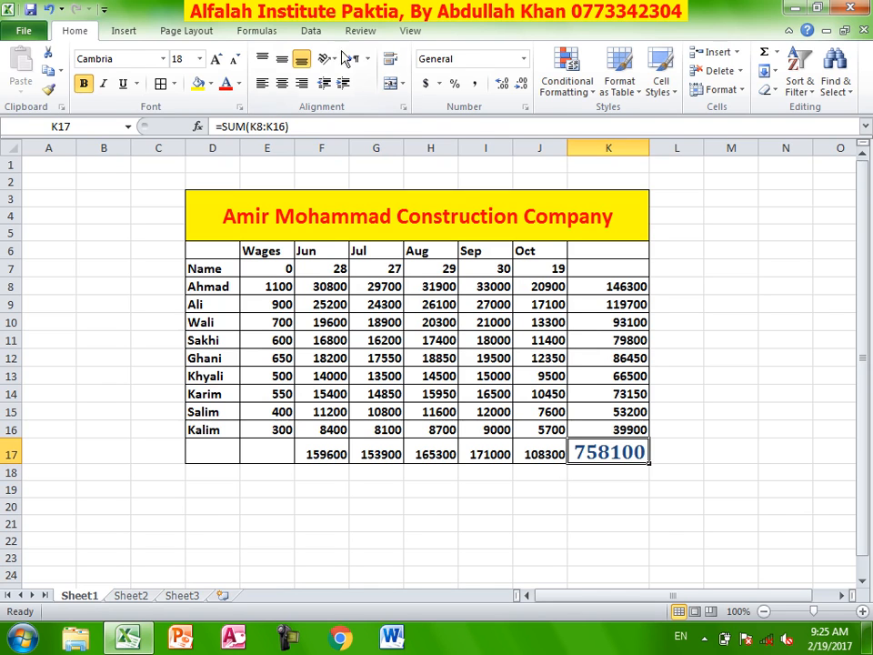
pyautogui.click(311, 30)
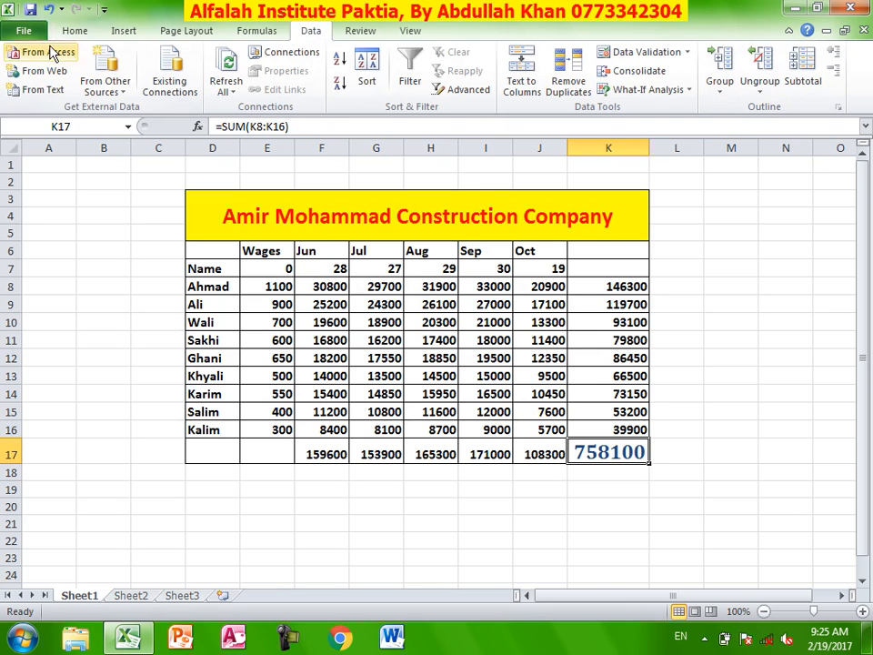
# - Open the recent workbook excel functionss.xlsx at its DB FUNCTIONS sheet
pyautogui.click(25, 27)
pyautogui.click(61, 189)
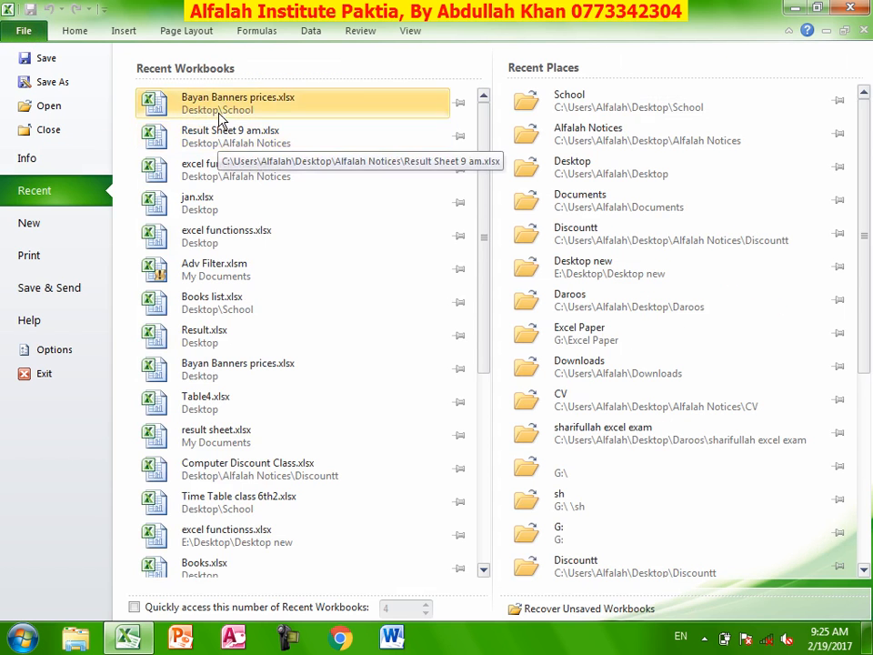
pyautogui.click(231, 171)
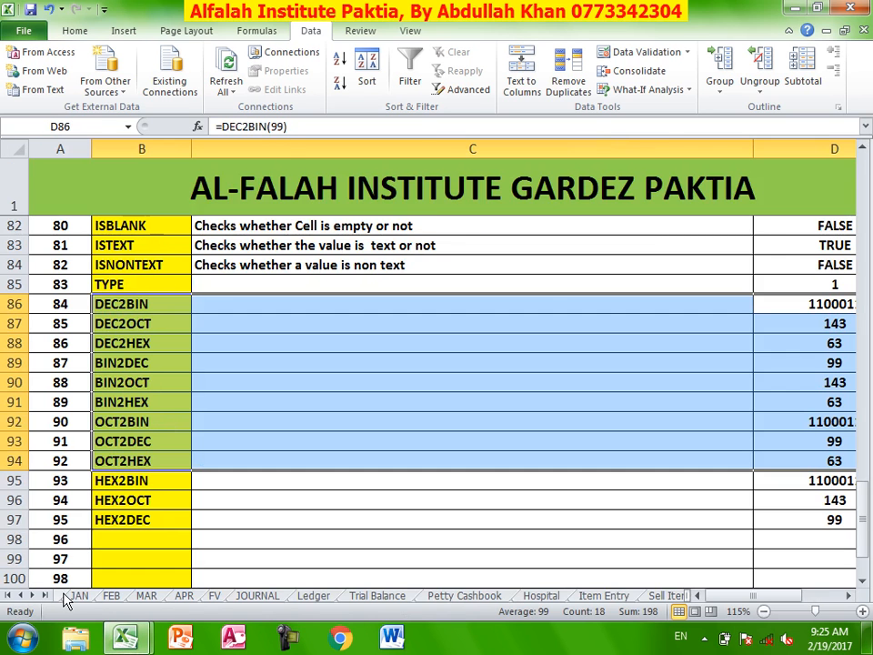
pyautogui.click(66, 596)
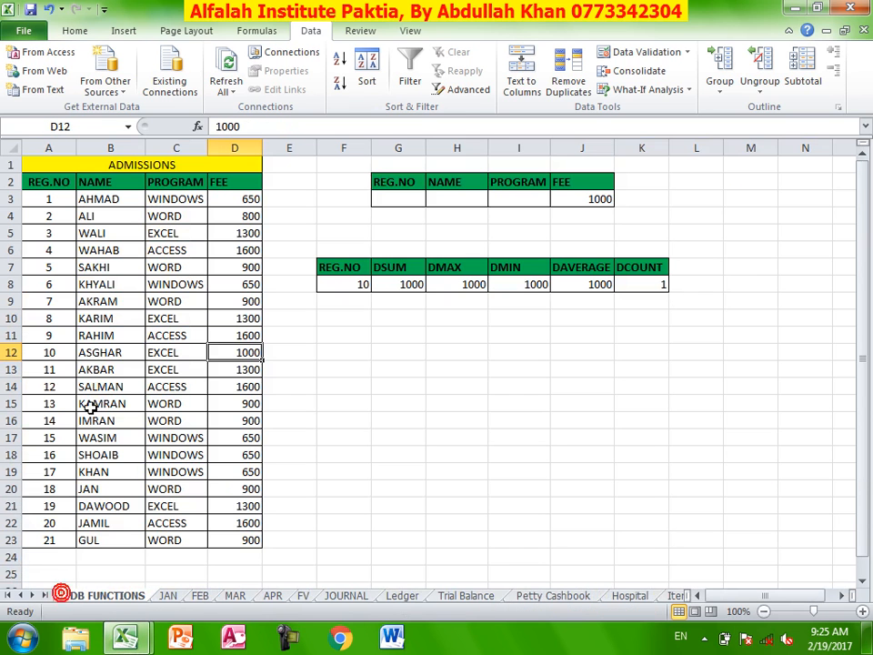
# - Copy the NAME, PROGRAM and FEE list B2:D23 into a new workbook at A1
pyautogui.moveTo(92, 182); pyautogui.dragTo(237, 533)
pyautogui.hotkey('ctrl', 'c')
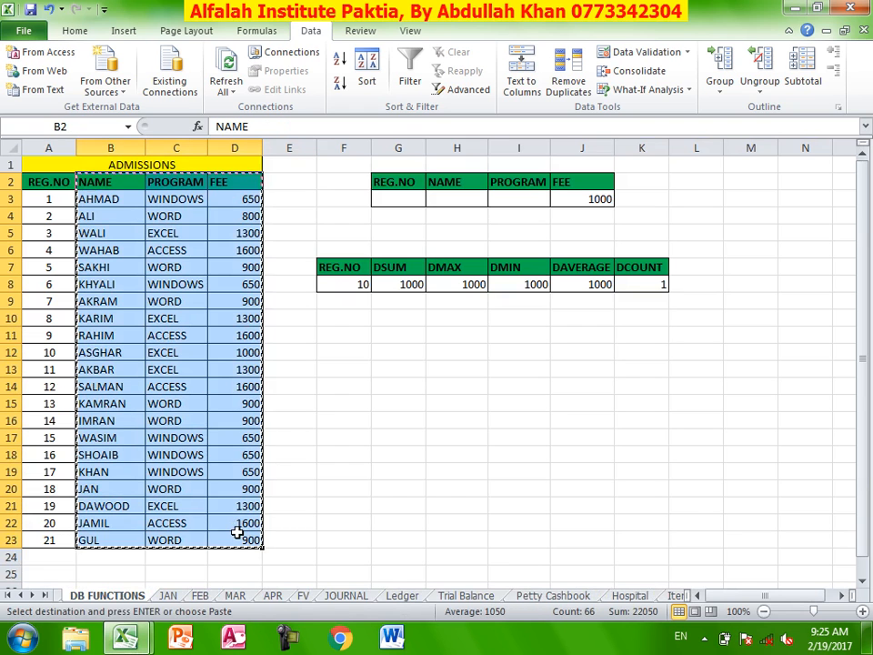
pyautogui.hotkey('ctrl', 'n')
pyautogui.hotkey('ctrl', 'v')
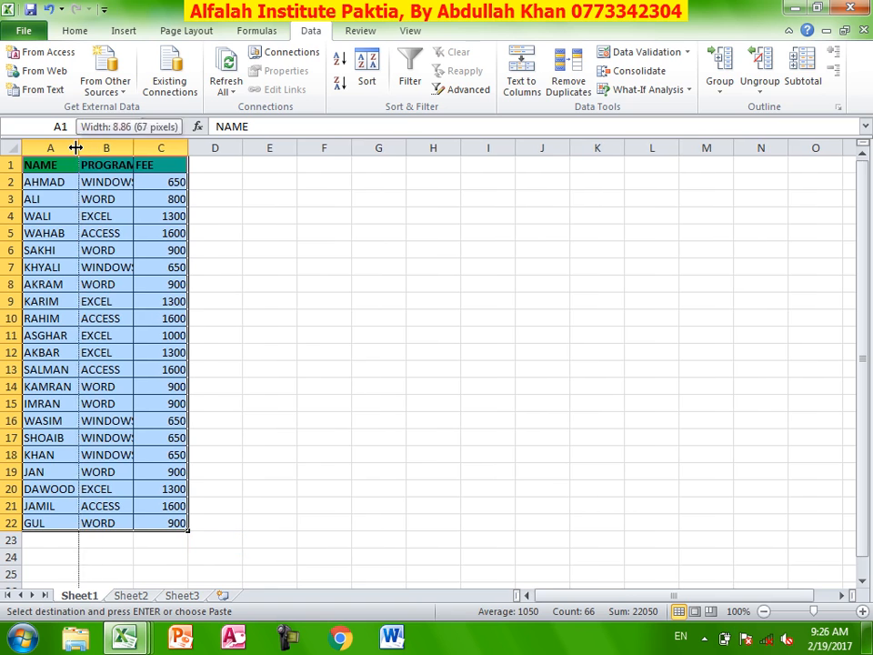
# - Widen columns A, B and C to fit the pasted names, programs and fees
pyautogui.moveTo(75, 147); pyautogui.dragTo(92, 146)
pyautogui.moveTo(148, 148); pyautogui.dragTo(166, 147)
pyautogui.moveTo(220, 148); pyautogui.dragTo(242, 147)
pyautogui.click(121, 250)
pyautogui.click(190, 248)
pyautogui.click(127, 232)
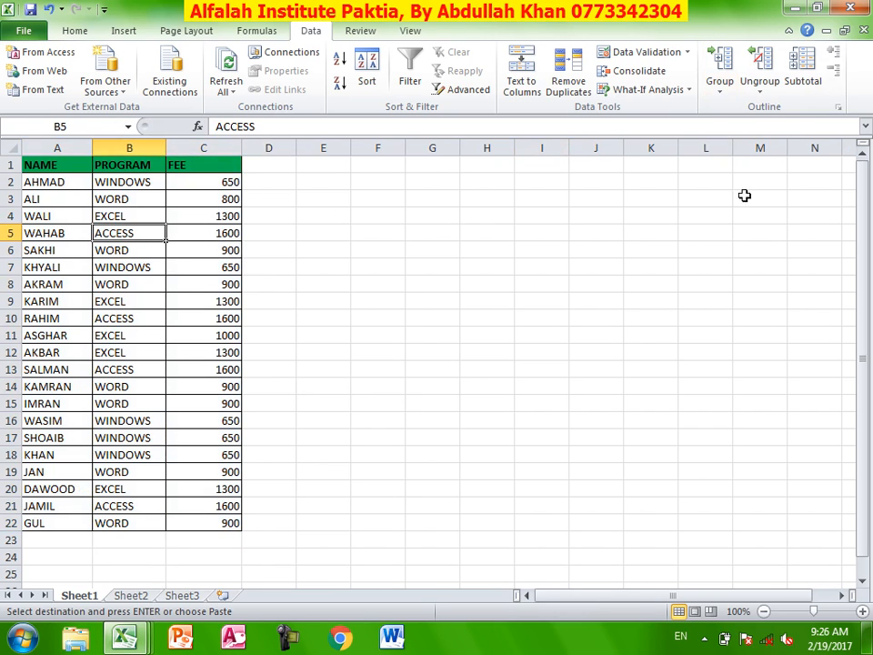
# - Set up a subtotal at each change in PROGRAM using Sum on FEE
pyautogui.click(800, 78)
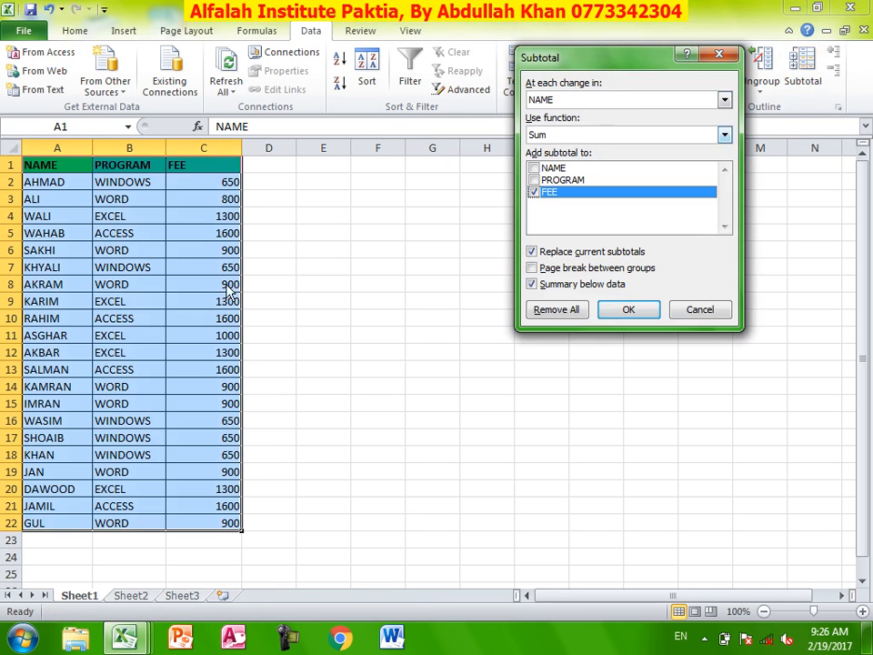
pyautogui.click(696, 101)
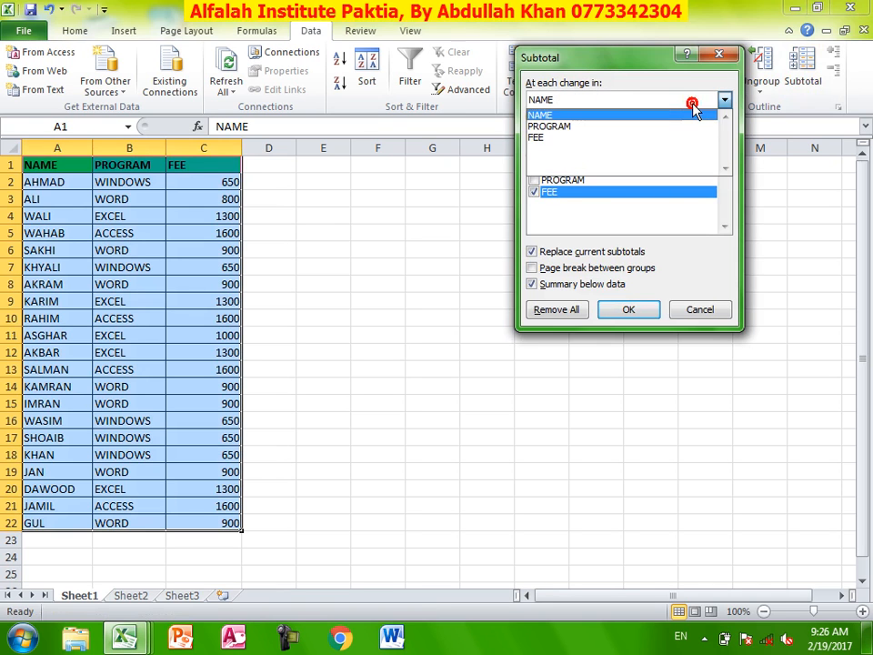
pyautogui.click(643, 127)
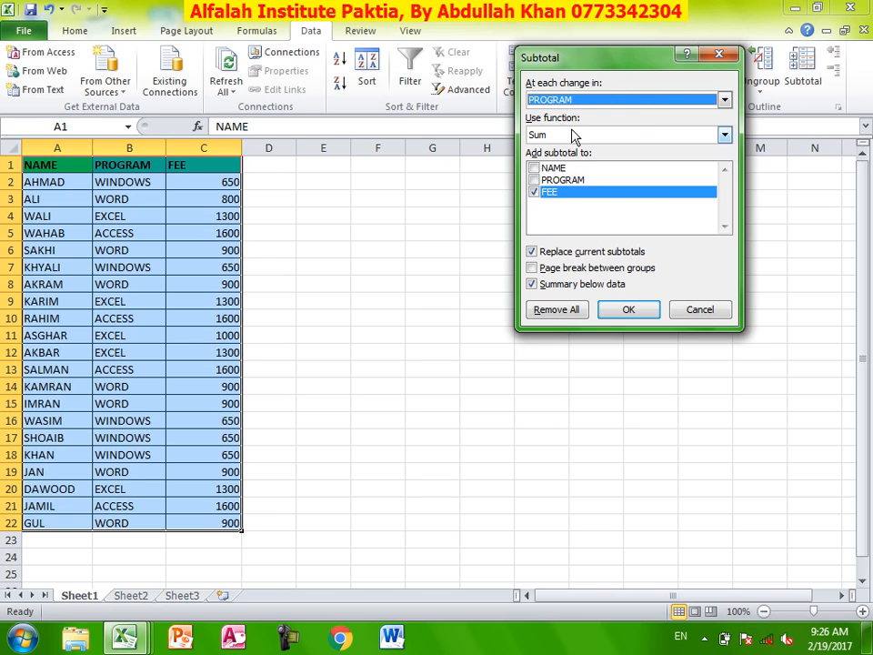
pyautogui.click(534, 192)
pyautogui.click(534, 192)
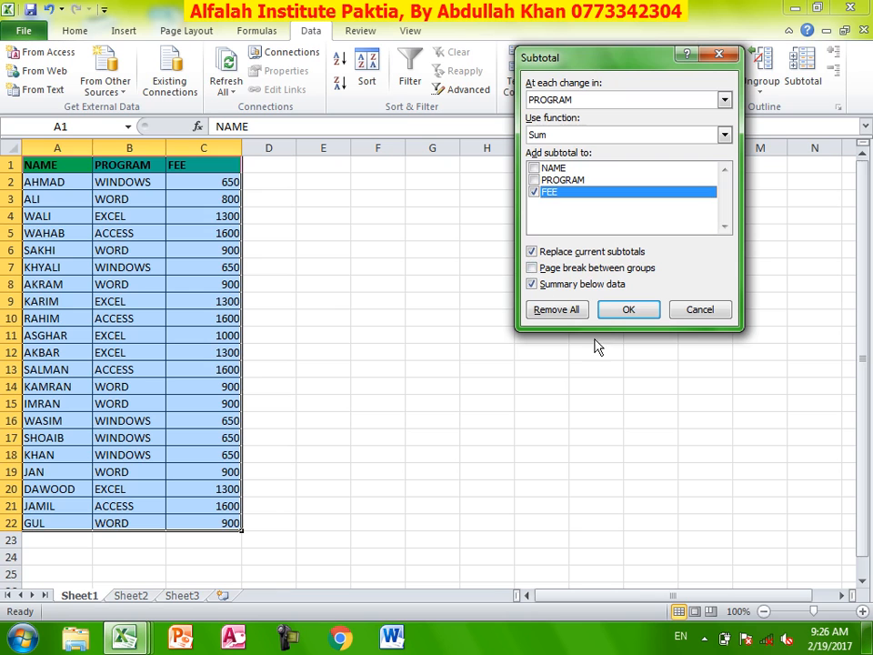
pyautogui.click(724, 136)
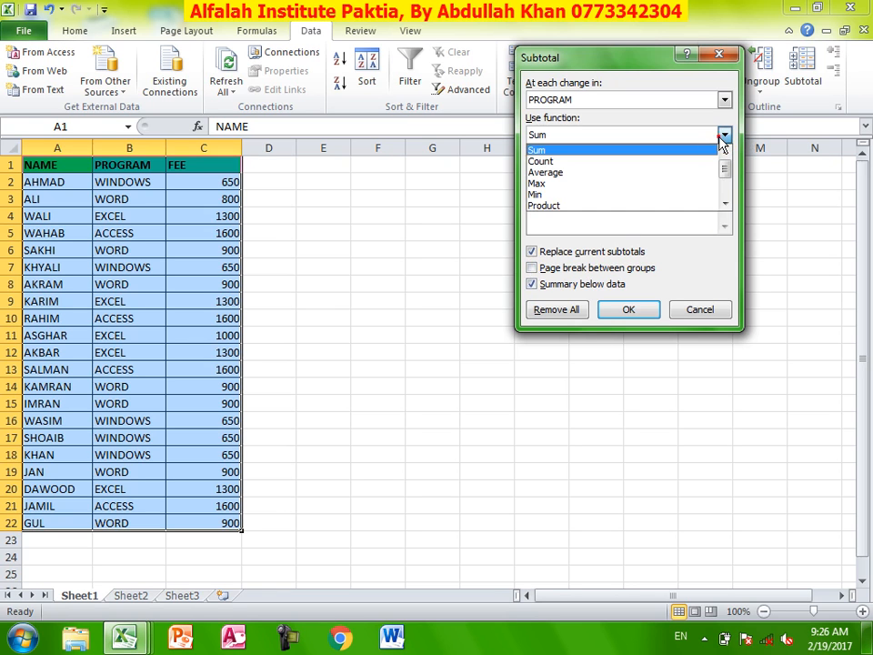
pyautogui.click(721, 136)
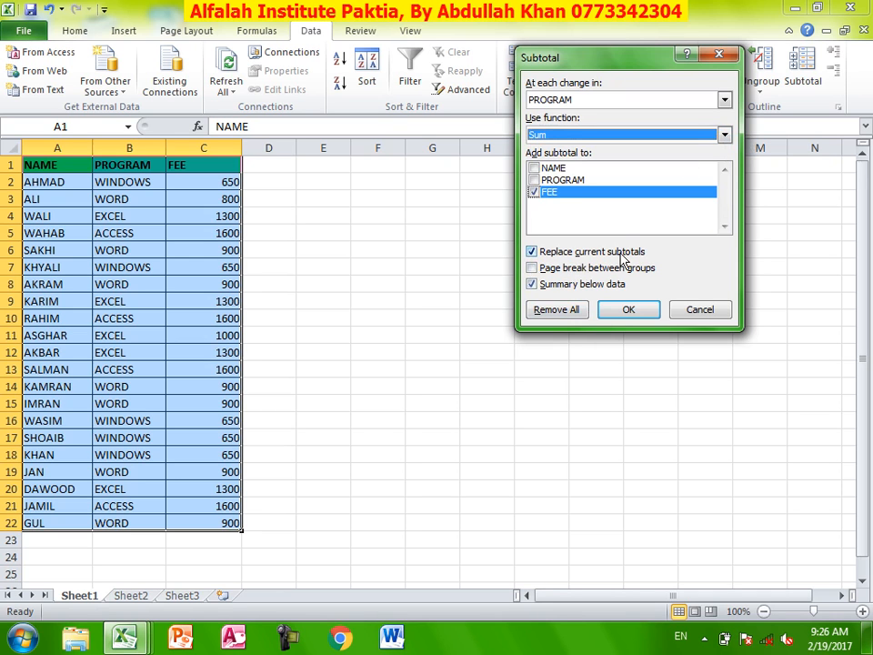
# - Add page breaks between groups, apply the subtotals, then undo them
pyautogui.click(557, 268)
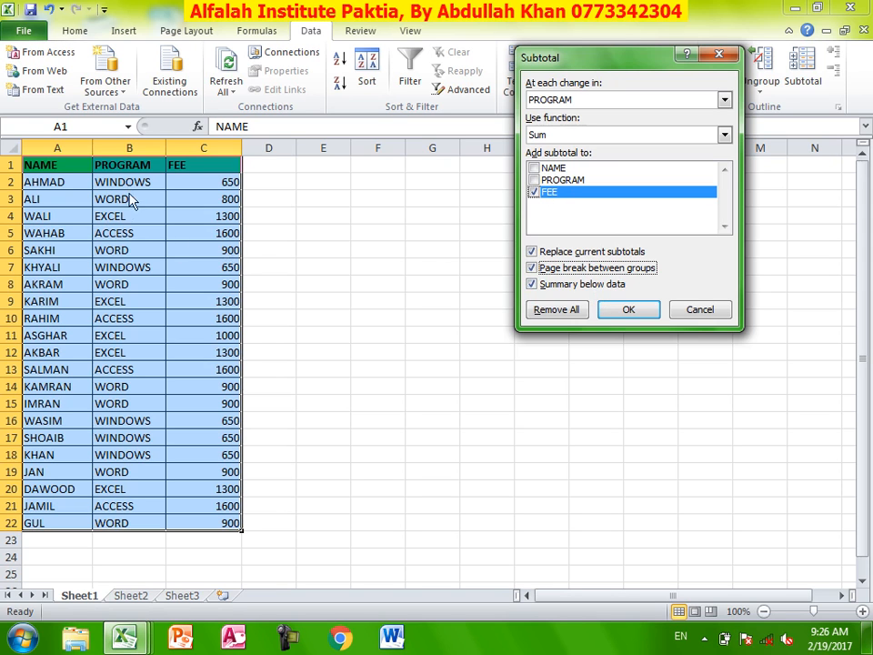
pyautogui.click(564, 288)
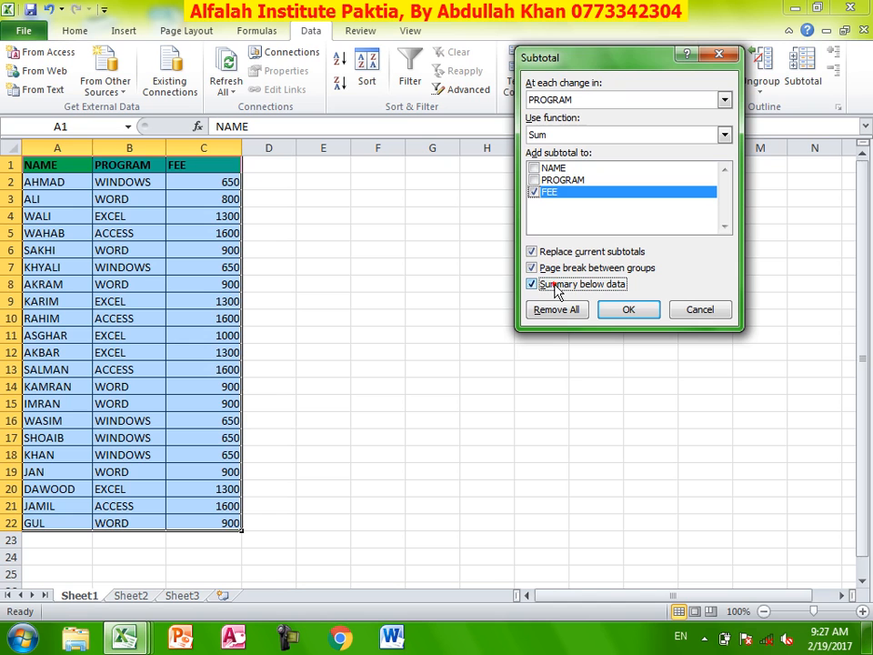
pyautogui.click(629, 310)
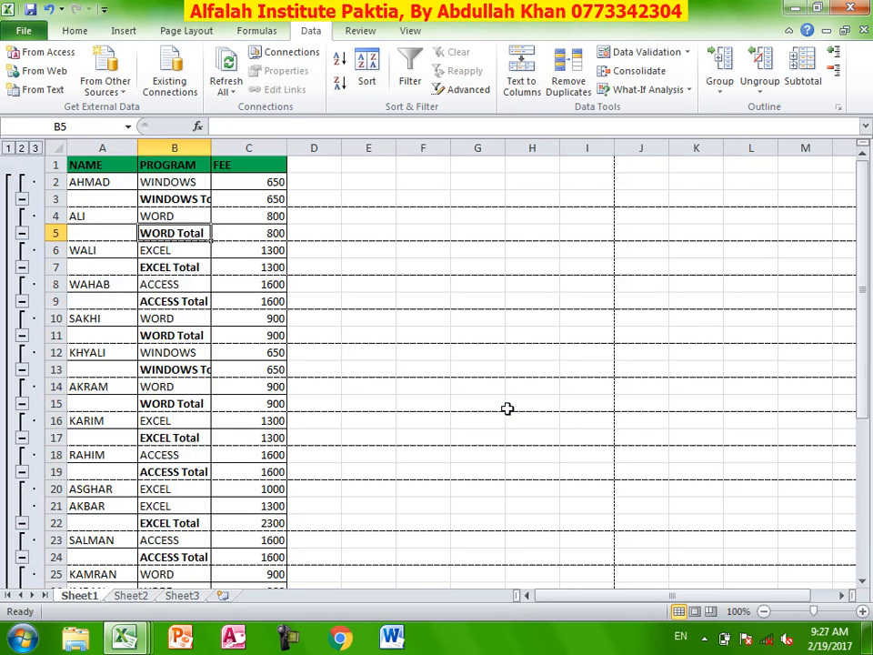
pyautogui.hotkey('ctrl', 'z')
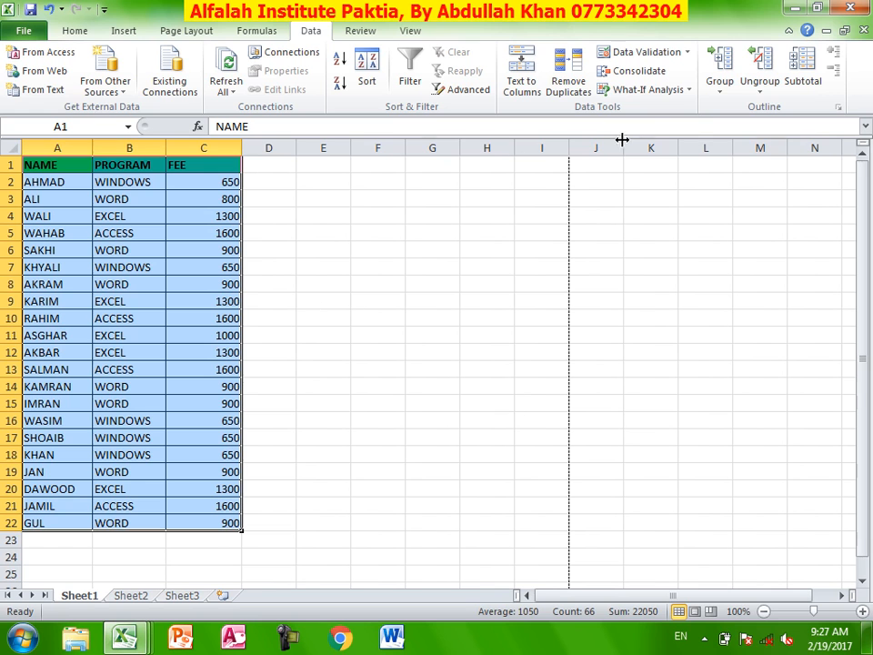
# - Reapply the subtotals with Replace current subtotals unticked and review the result
pyautogui.click(801, 77)
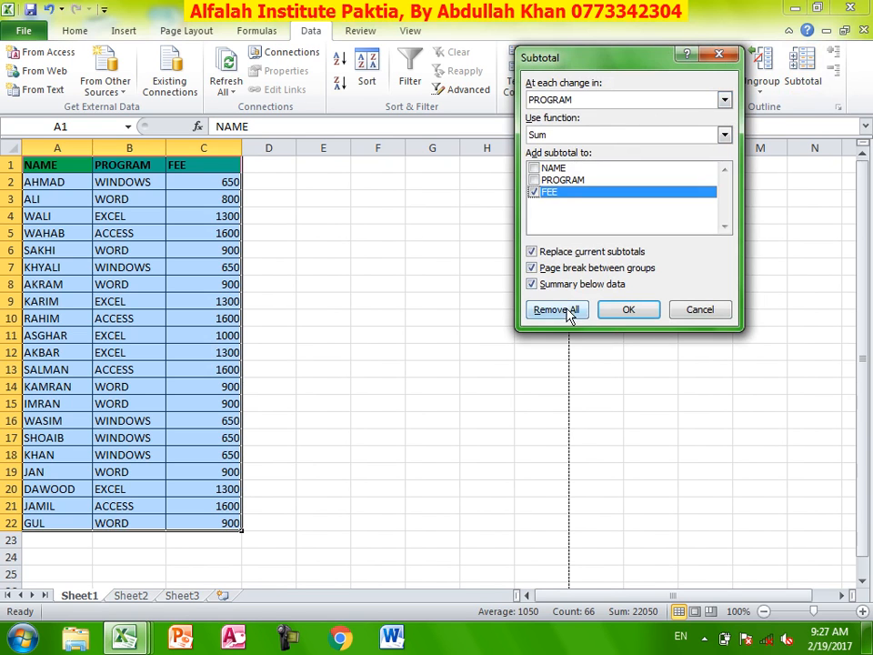
pyautogui.click(538, 252)
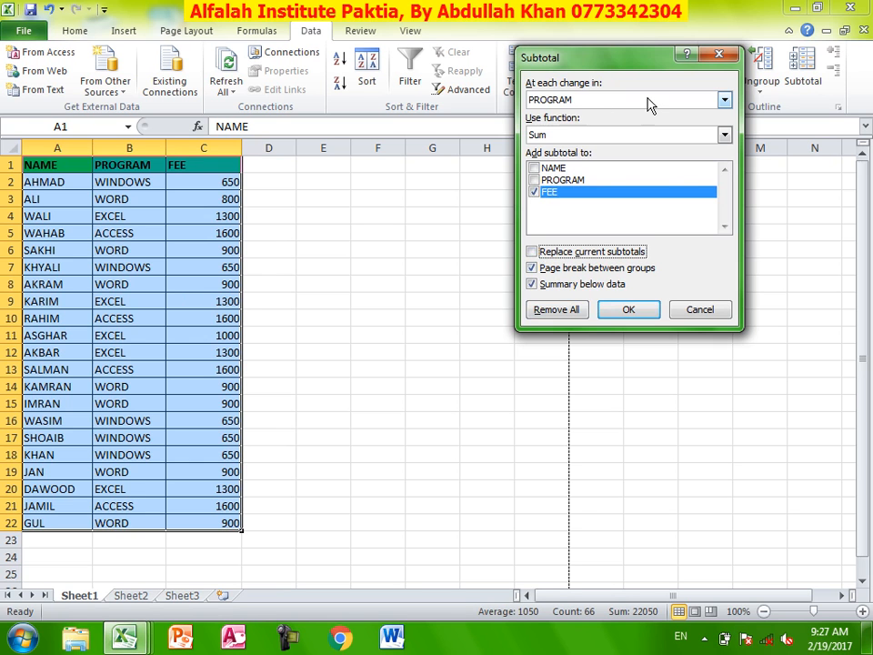
pyautogui.click(627, 310)
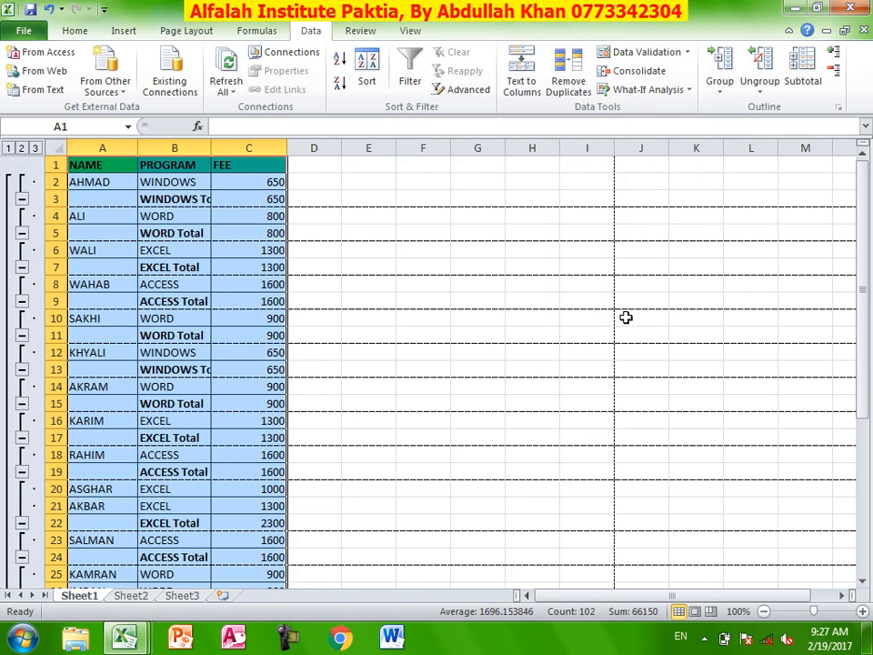
pyautogui.scroll(-1, 256, 361)
pyautogui.scroll(1, 278, 352)
# - Undo the subtotals and select cell B6 in the PROGRAM column
pyautogui.hotkey('ctrl', 'z')
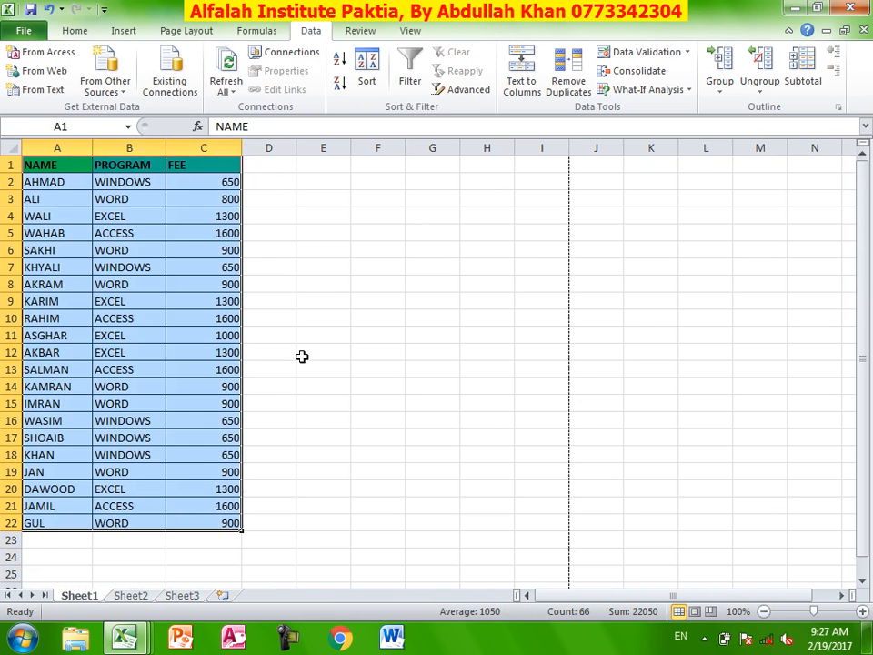
pyautogui.click(141, 255)
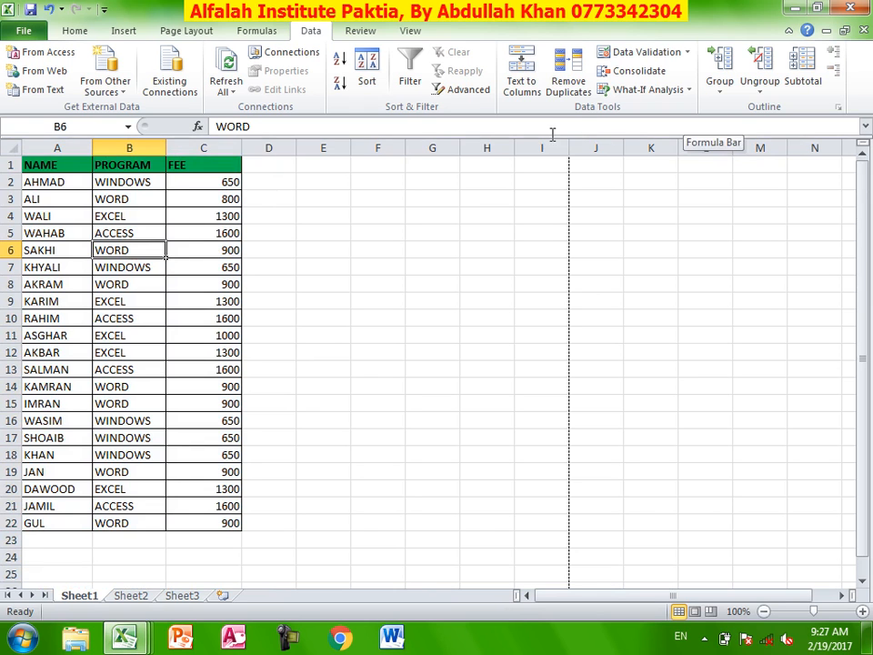
pyautogui.click(74, 30)
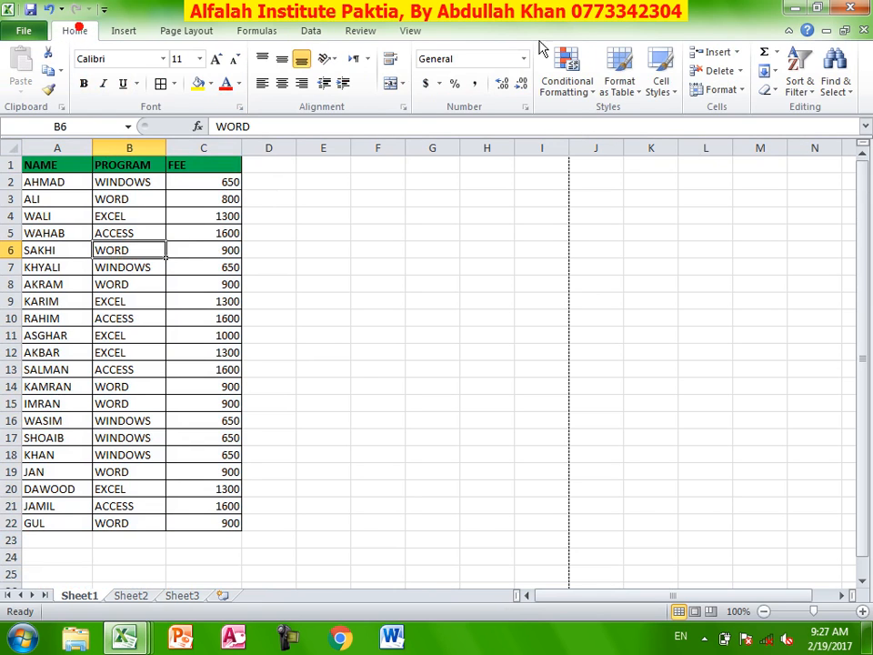
# - Sort the list Z to A by PROGRAM, then review cells B7 and C4
pyautogui.click(797, 91)
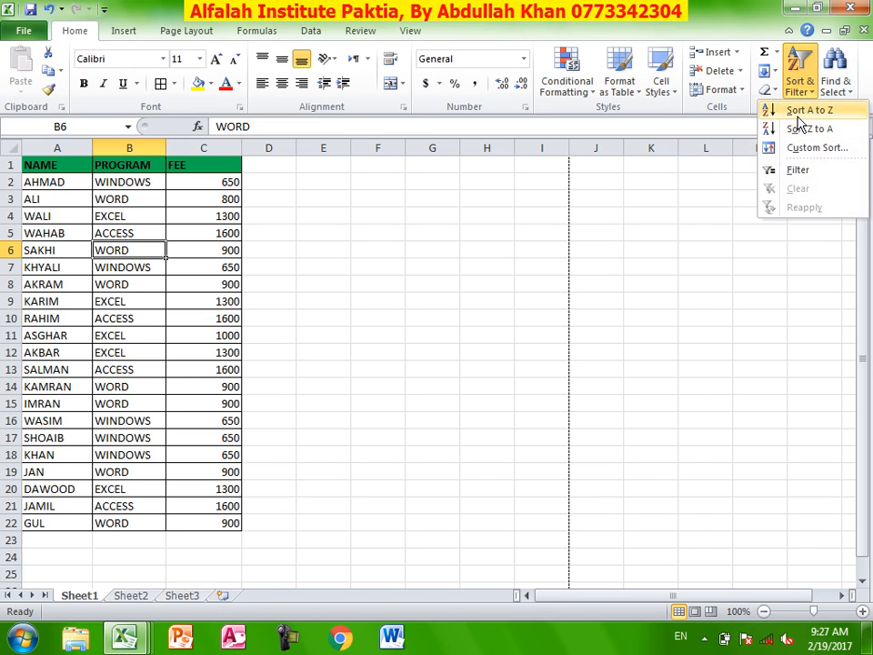
pyautogui.click(800, 133)
pyautogui.click(136, 264)
pyautogui.click(222, 219)
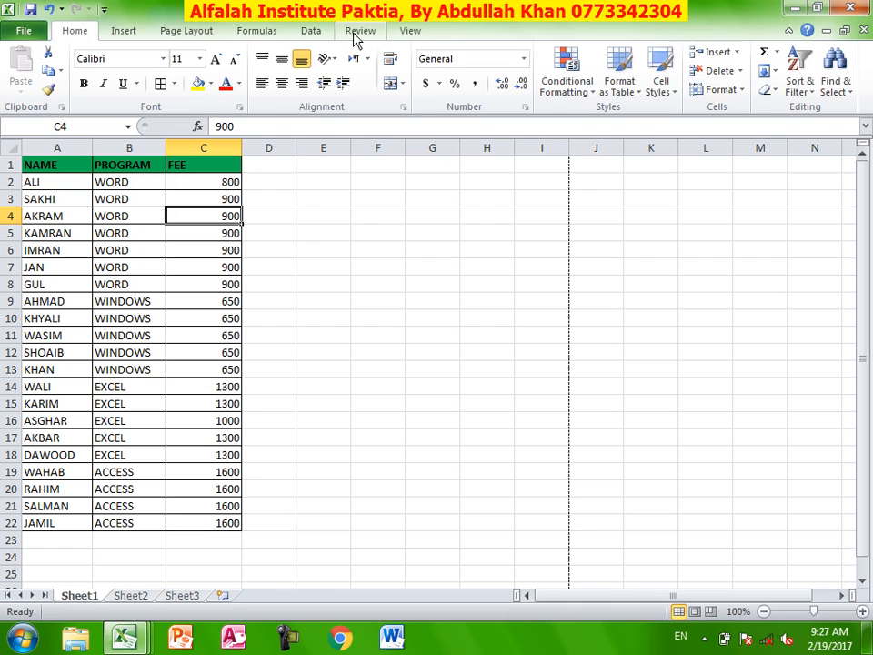
pyautogui.click(314, 32)
# - Apply Sum subtotals of FEE for each PROGRAM and inspect the WORD Total formula
pyautogui.click(804, 82)
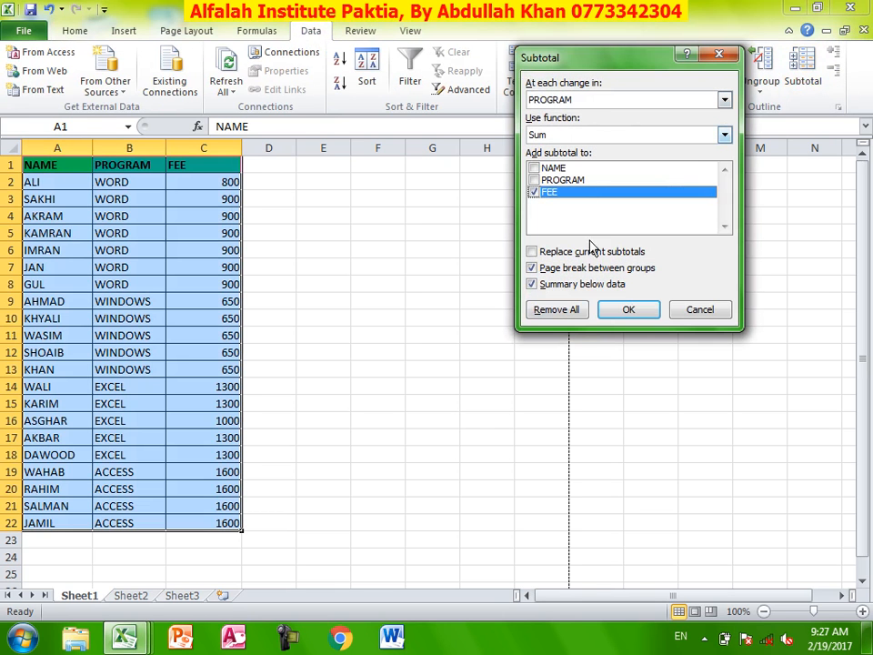
pyautogui.click(629, 310)
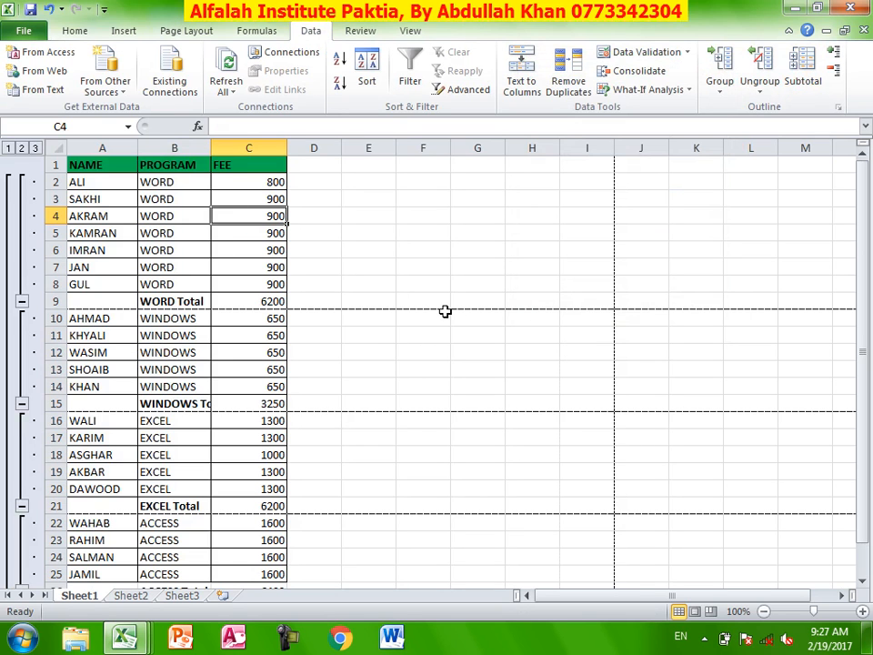
pyautogui.click(257, 301)
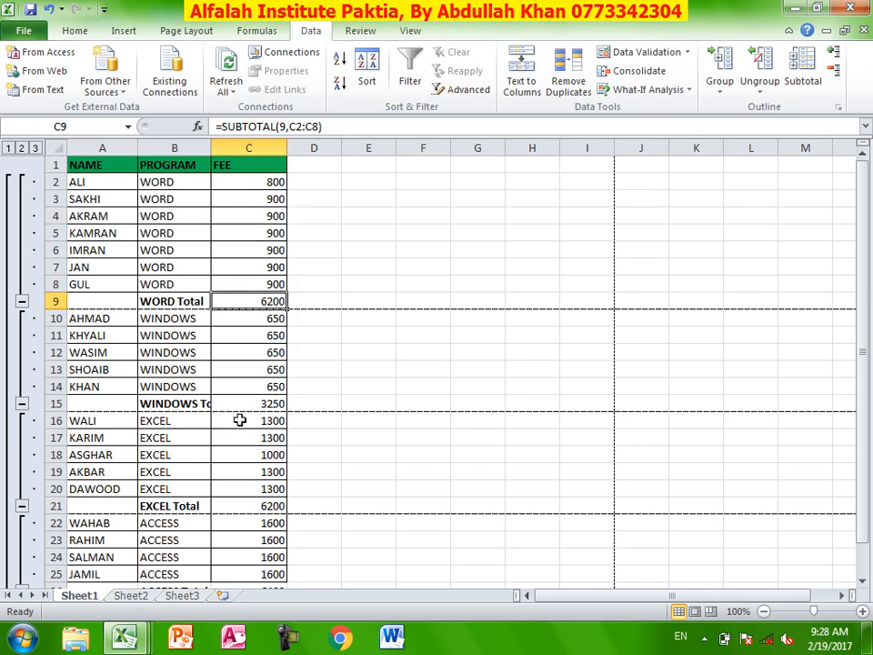
pyautogui.click(244, 449)
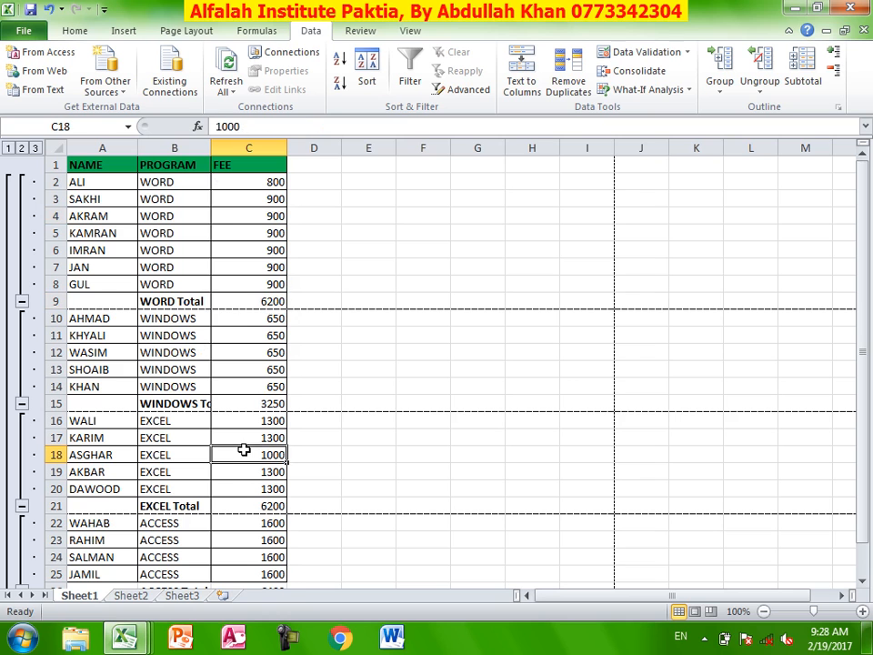
# - Widen column B to fit WINDOWS Total and inspect the 22050 Grand Total formula
pyautogui.doubleClick(212, 146)
pyautogui.scroll(-1, 287, 510)
pyautogui.scroll(-2, 287, 478)
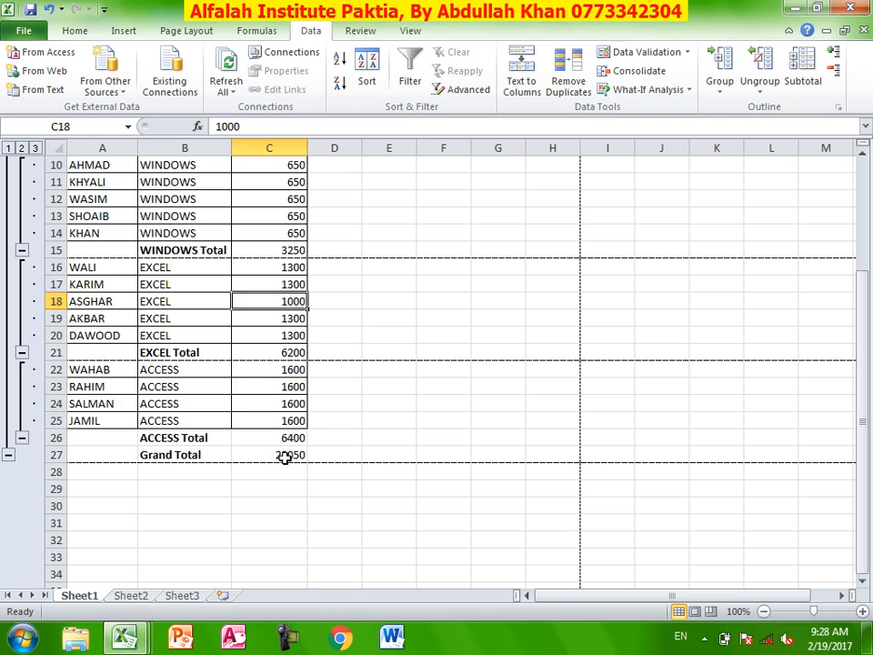
pyautogui.click(287, 461)
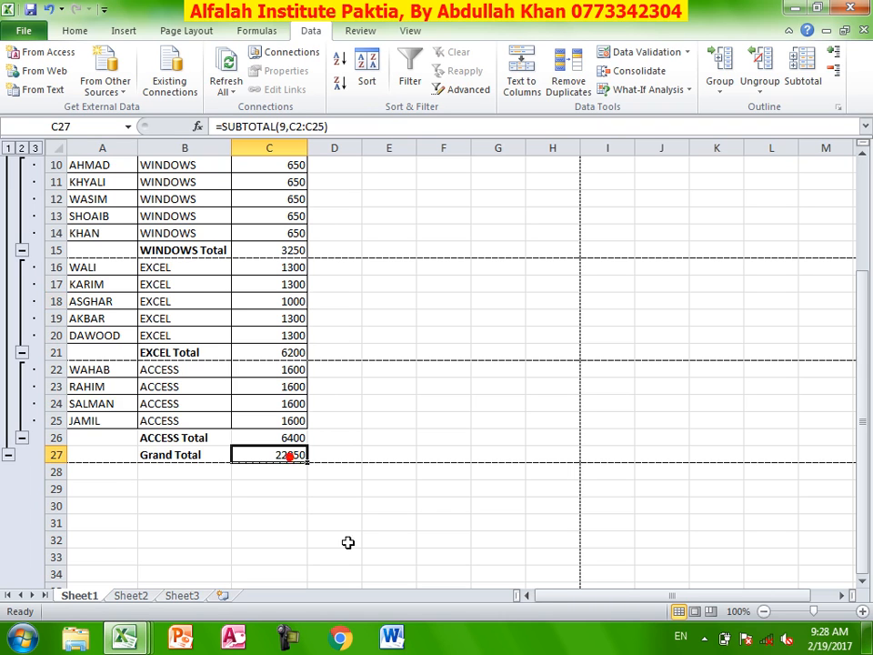
pyautogui.scroll(3, 340, 517)
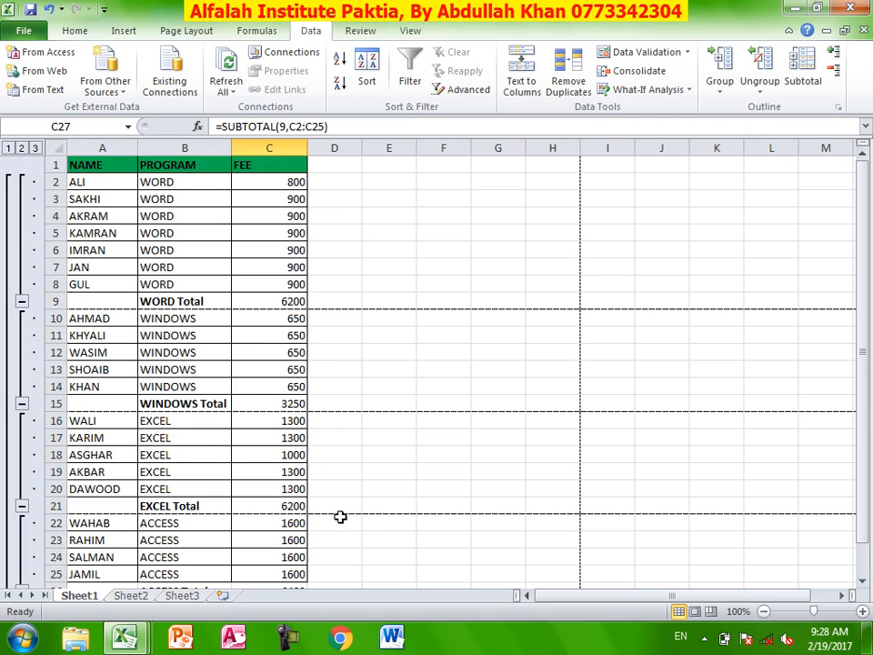
# - Collapse the WORD and WINDOWS groups and the outline down to their totals
pyautogui.click(22, 301)
pyautogui.click(22, 284)
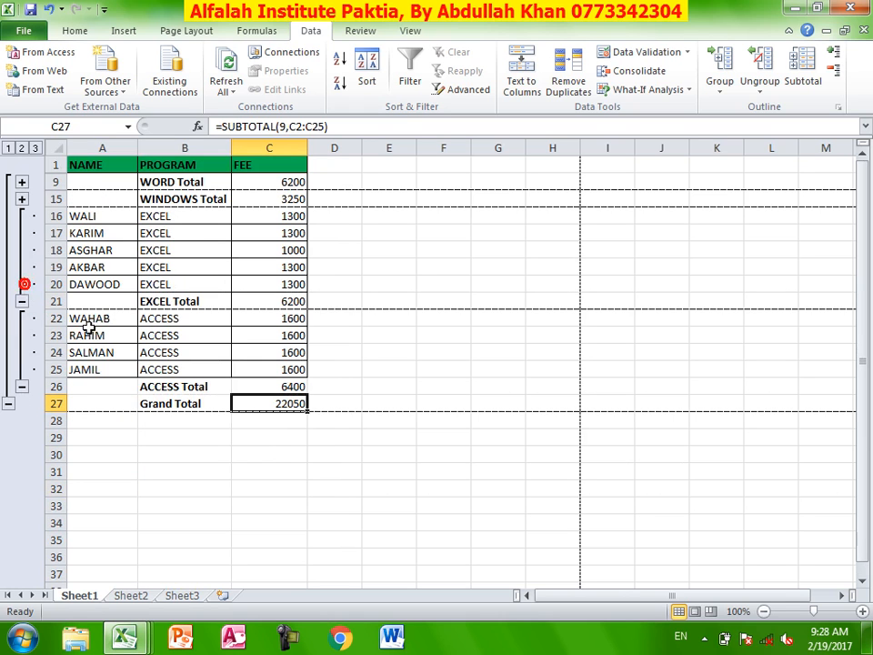
pyautogui.click(184, 206)
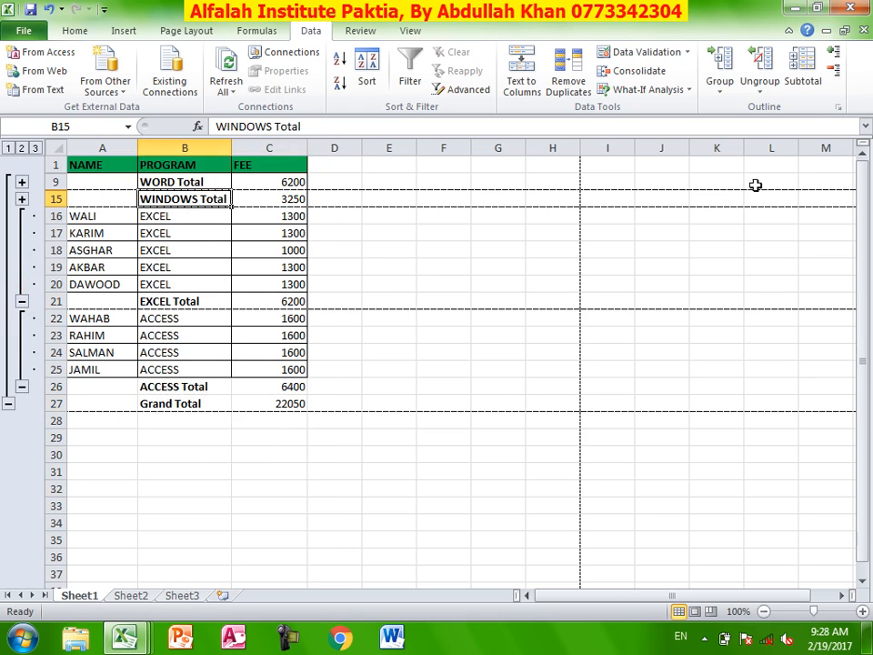
pyautogui.click(835, 68)
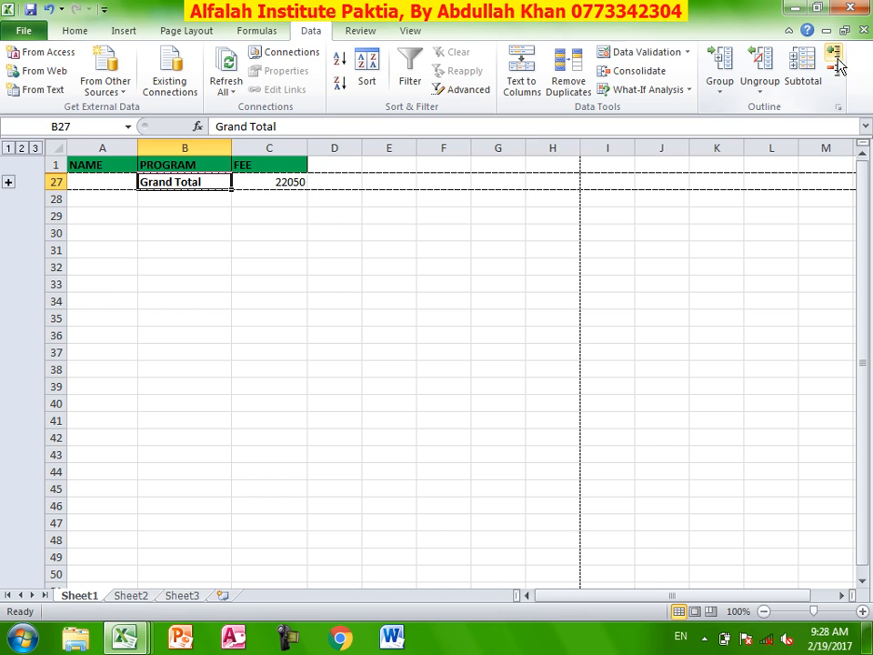
pyautogui.click(835, 56)
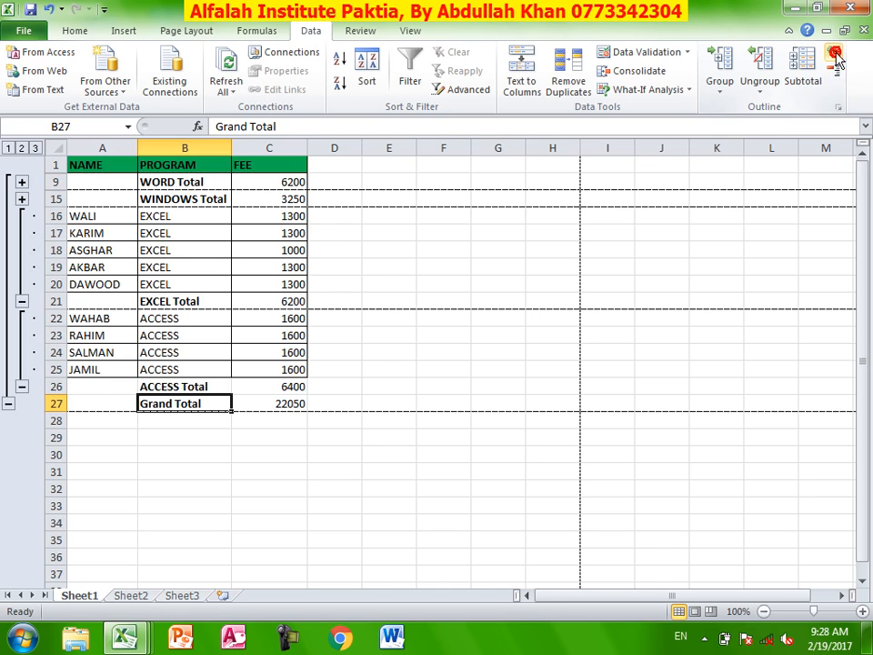
pyautogui.click(274, 201)
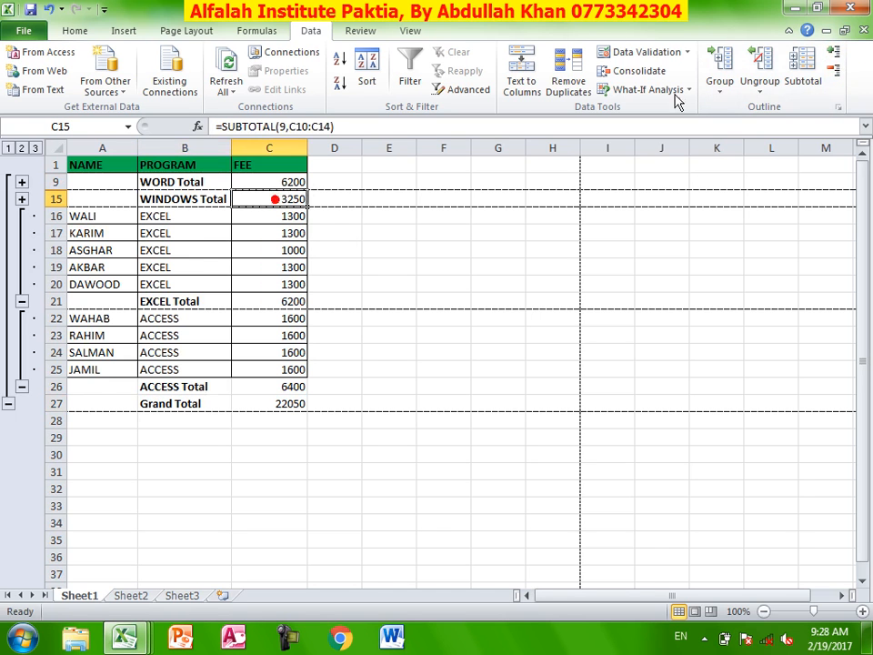
# - Expand the groups and step through outline levels 1 to 3 to show every row
pyautogui.click(837, 57)
pyautogui.click(278, 185)
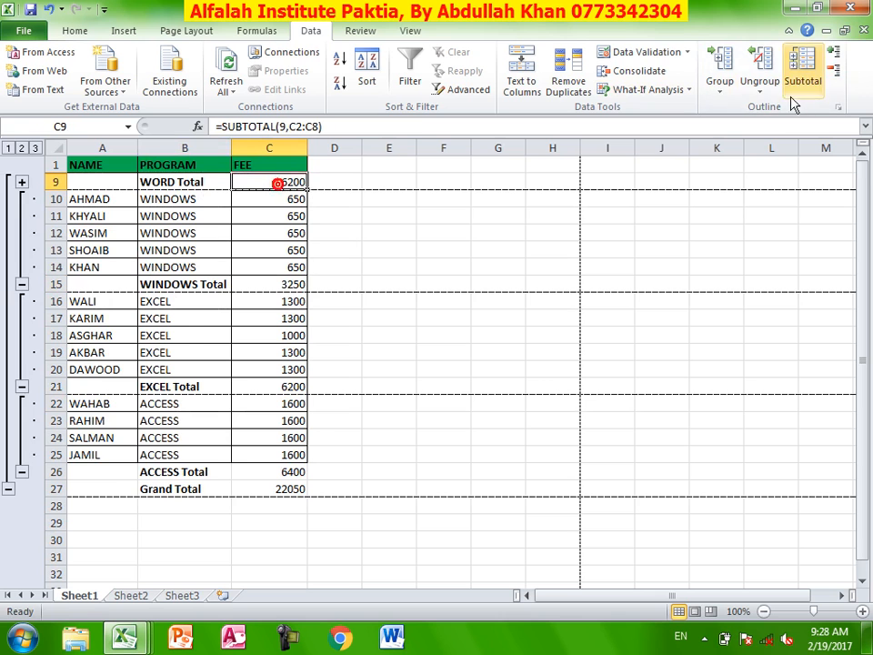
pyautogui.click(837, 56)
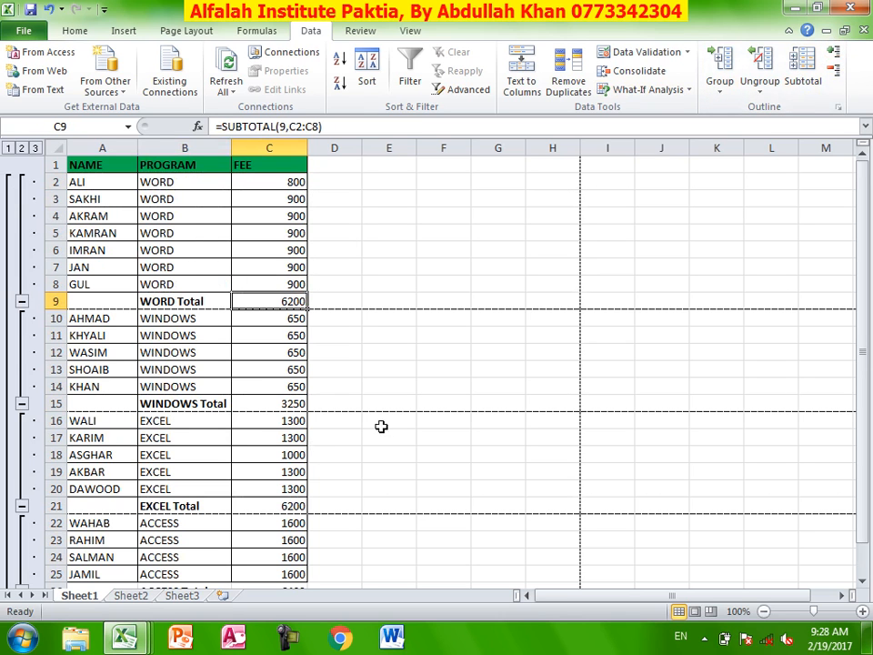
pyautogui.click(837, 73)
pyautogui.click(837, 56)
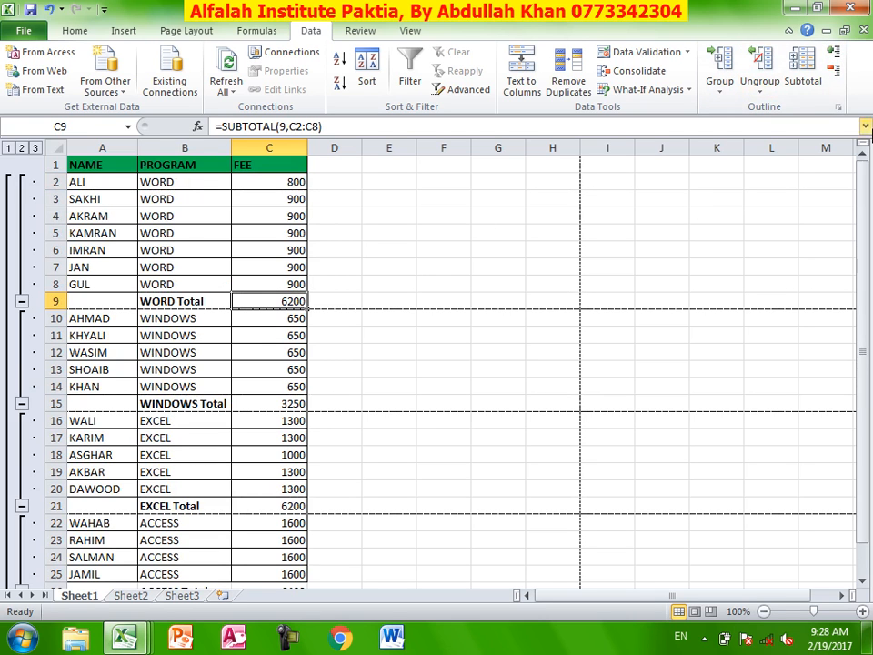
pyautogui.click(9, 147)
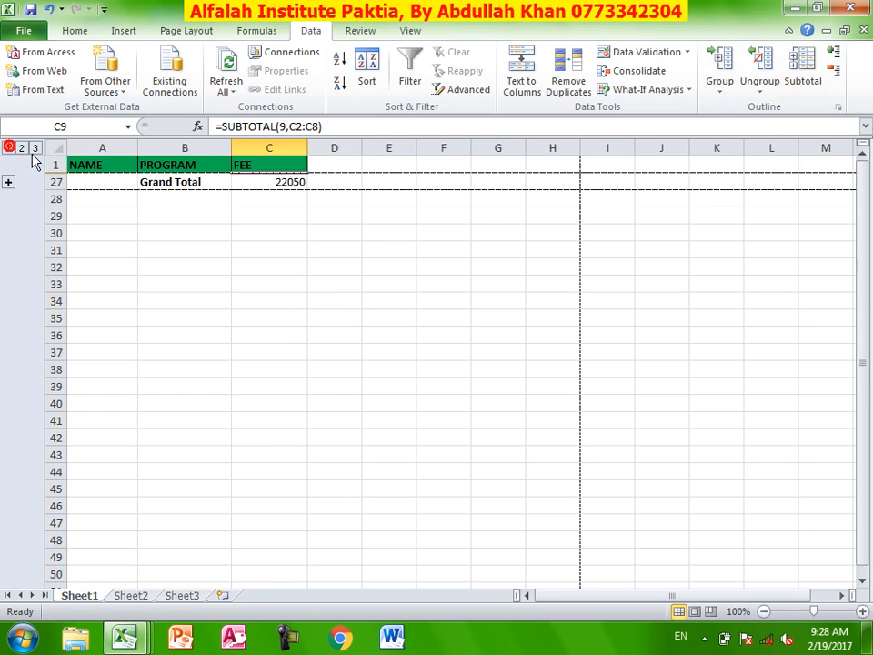
pyautogui.click(21, 148)
pyautogui.click(34, 147)
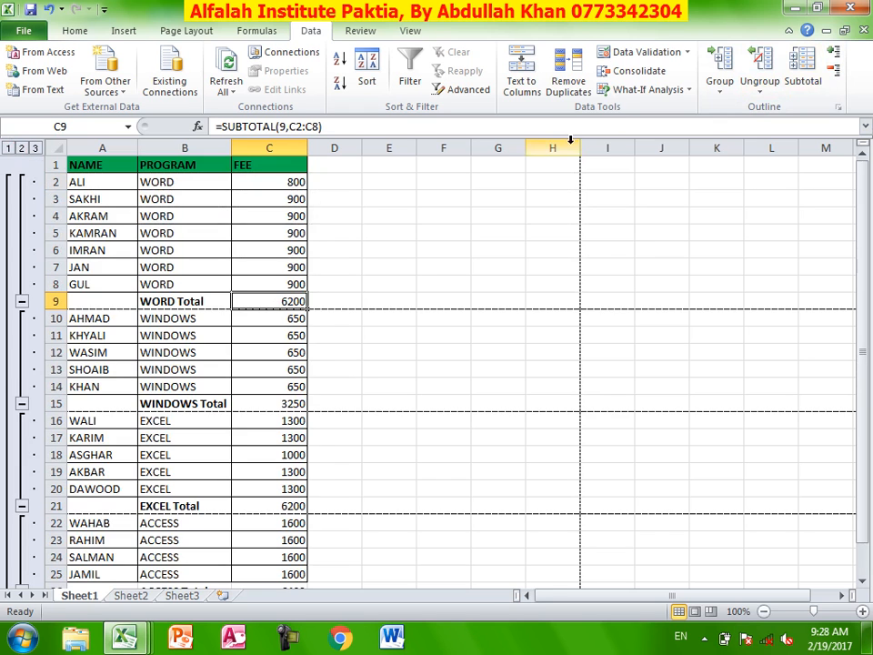
pyautogui.click(803, 88)
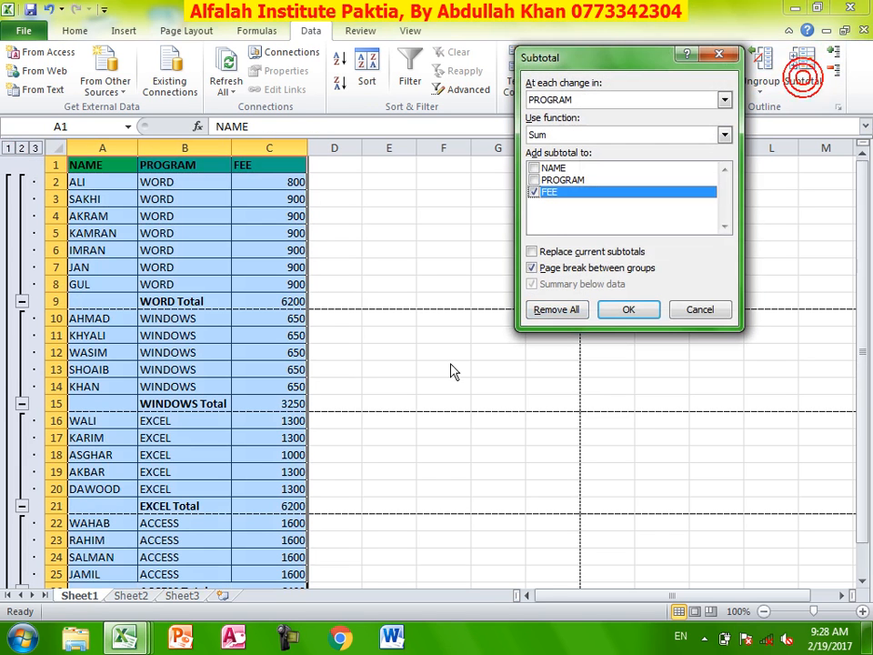
# - Replace the subtotals with Count (WORD 7, WINDOWS 5, EXCEL 5) and widen column B
pyautogui.click(697, 136)
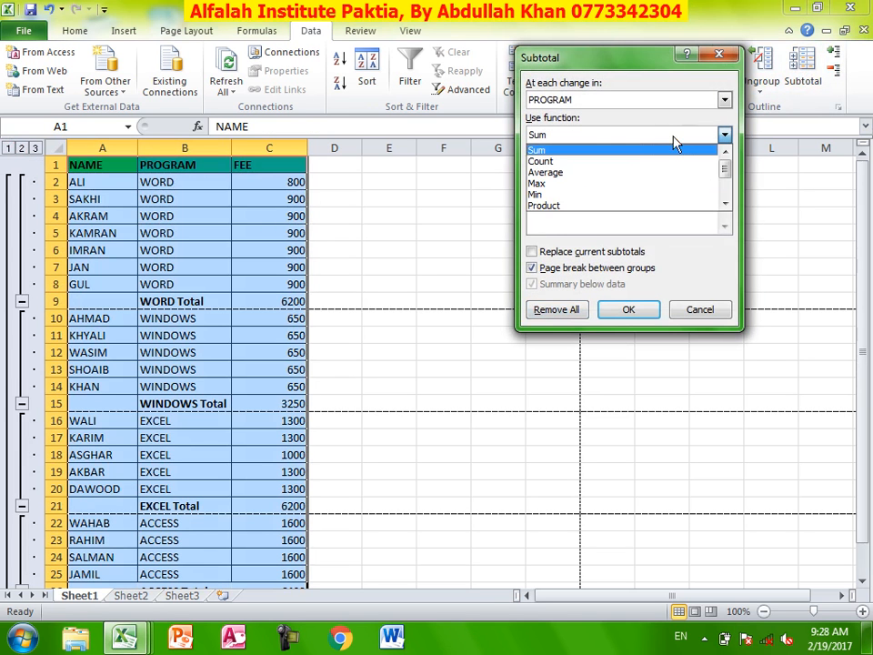
pyautogui.click(629, 162)
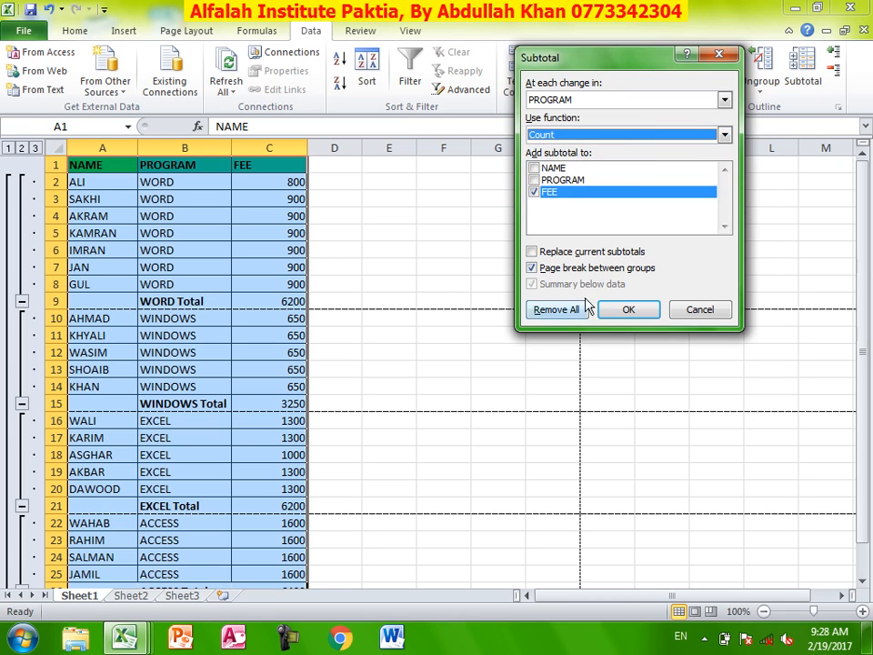
pyautogui.click(561, 256)
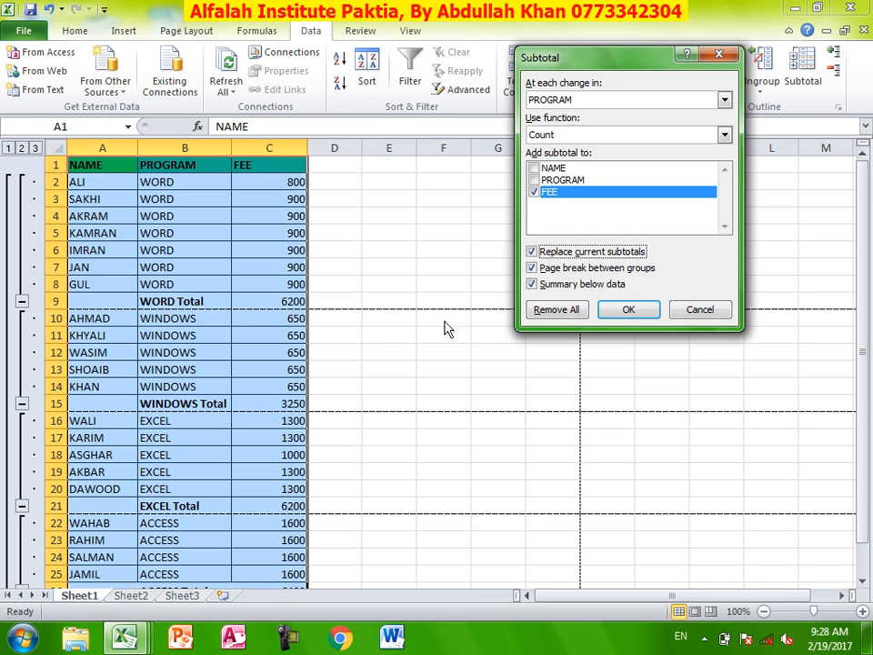
pyautogui.click(627, 311)
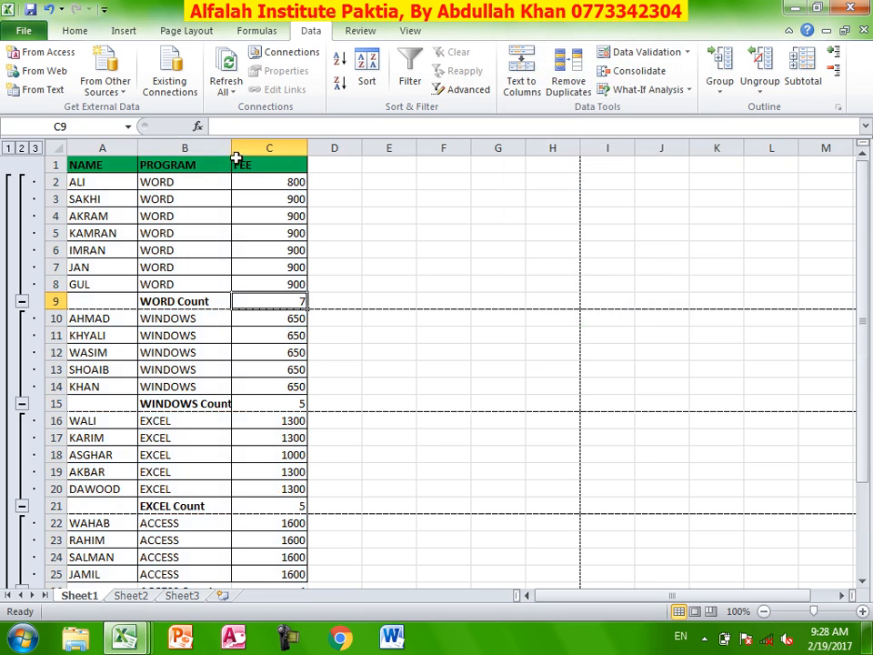
pyautogui.moveTo(232, 148); pyautogui.dragTo(236, 149)
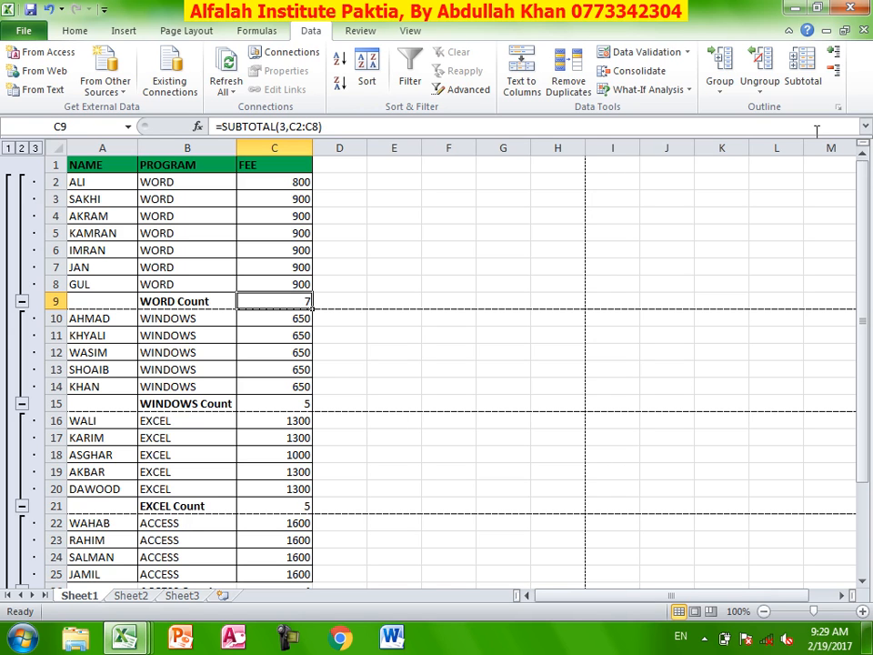
pyautogui.click(802, 75)
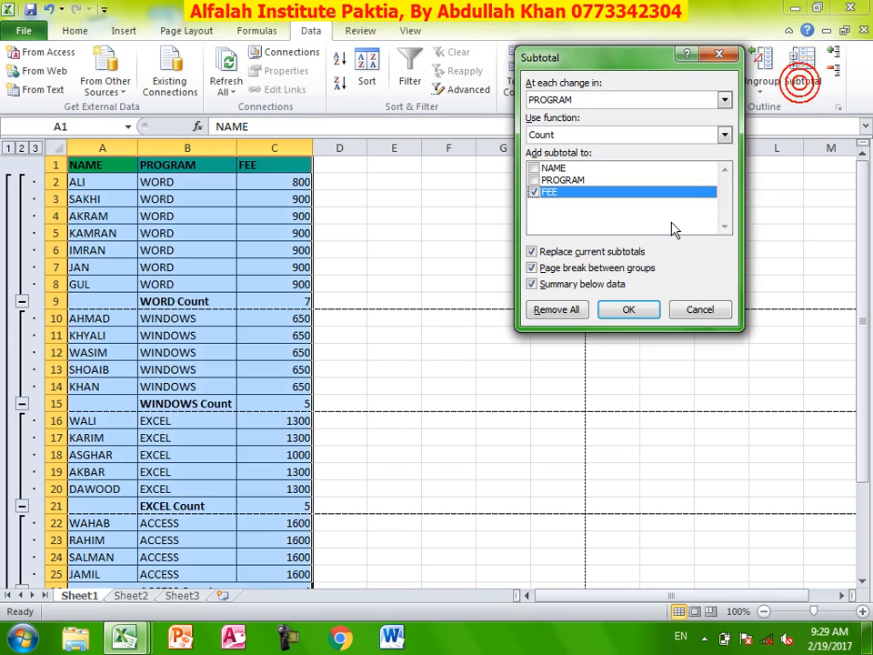
# - Add Sum subtotals of FEE alongside the existing counts, without replacing them
pyautogui.click(533, 252)
pyautogui.click(596, 134)
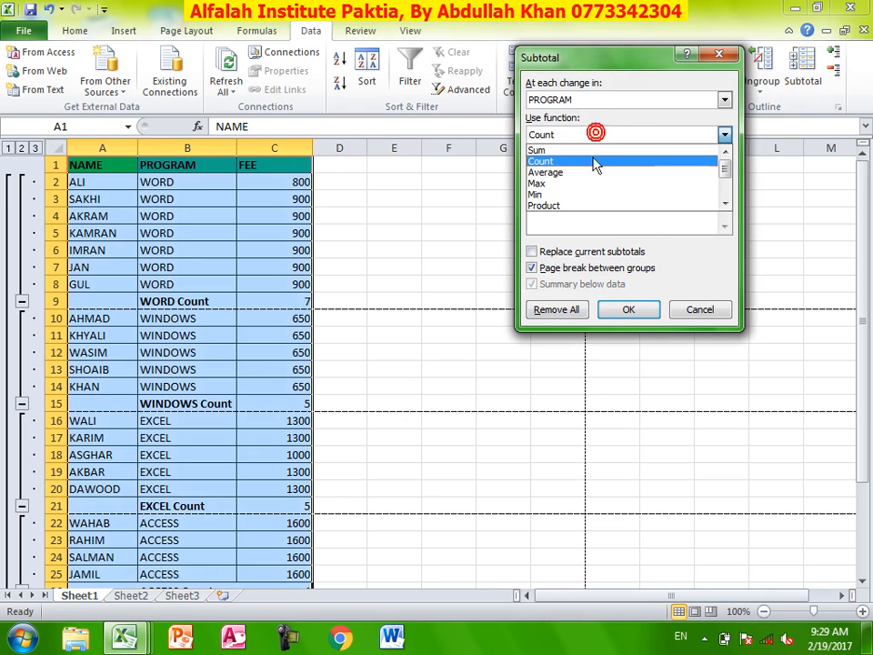
pyautogui.click(588, 154)
pyautogui.click(627, 309)
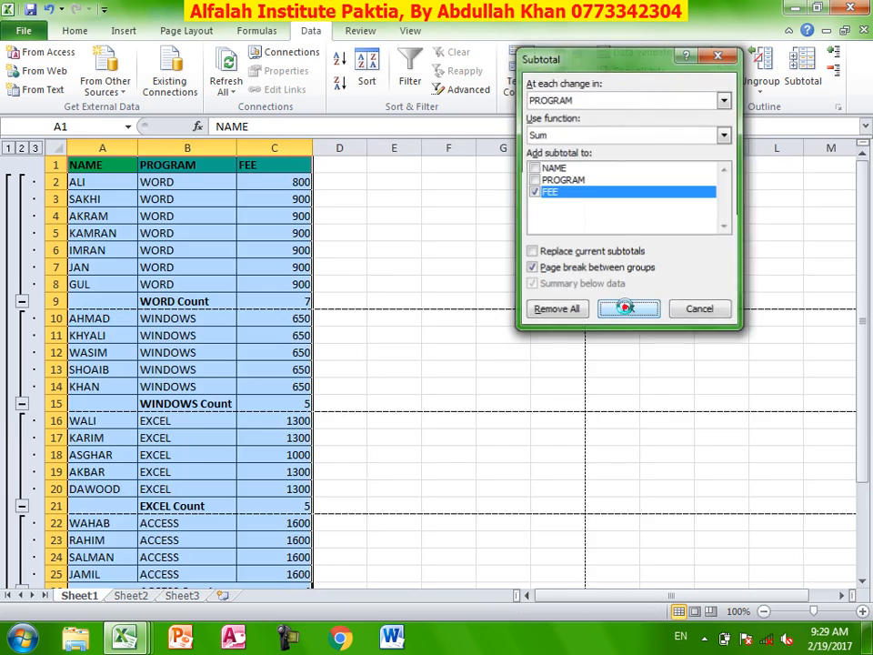
# - Check the formulas behind the WORD Count, WINDOWS Count and WINDOWS Total cells
pyautogui.click(283, 317)
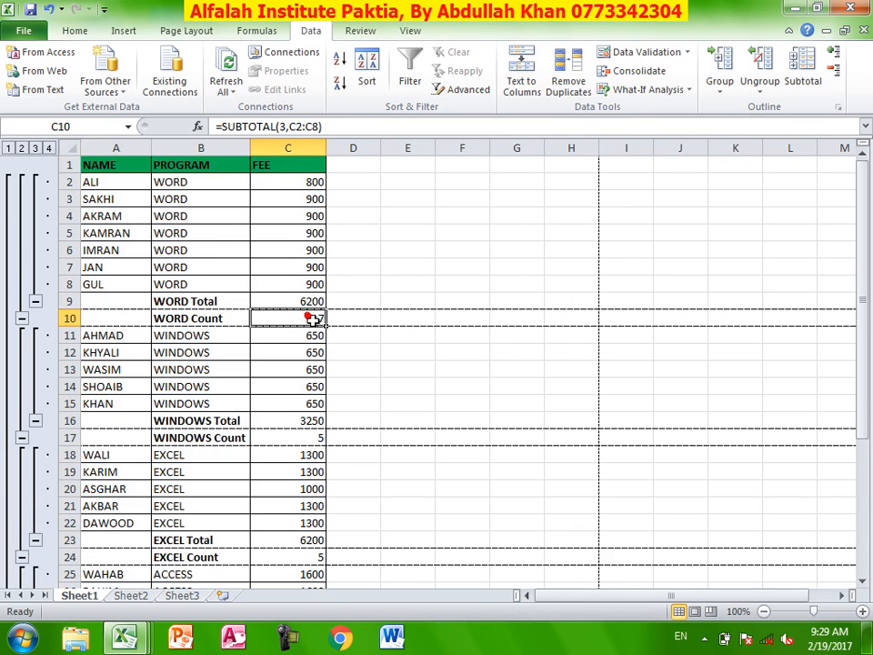
pyautogui.click(309, 438)
pyautogui.click(308, 420)
pyautogui.click(308, 438)
pyautogui.scroll(-3, 398, 438)
pyautogui.scroll(-5, 398, 439)
pyautogui.scroll(8, 398, 439)
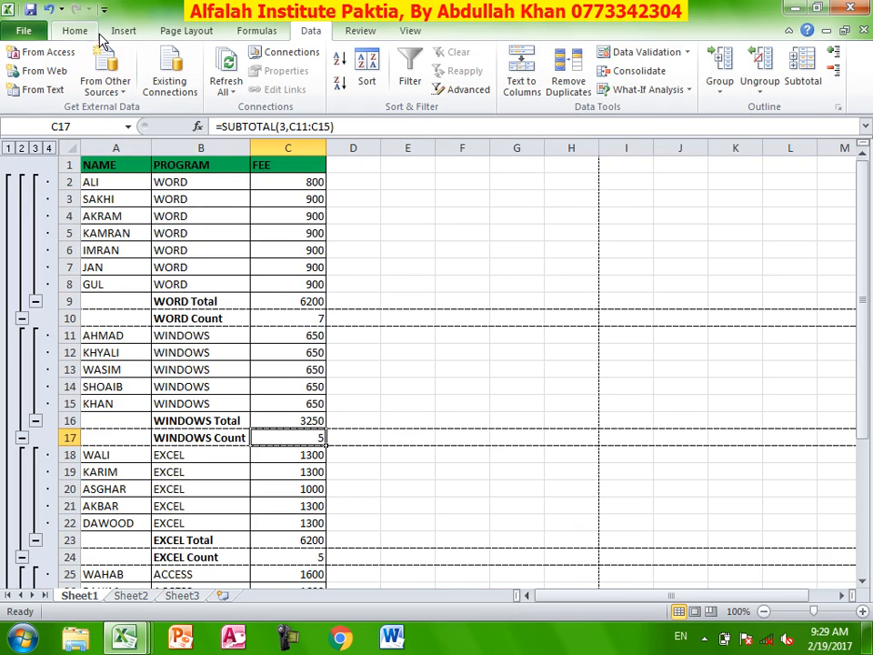
# - Reset all page breaks via Page Layout > Breaks, then check cells C9, B6 and C5
pyautogui.click(173, 30)
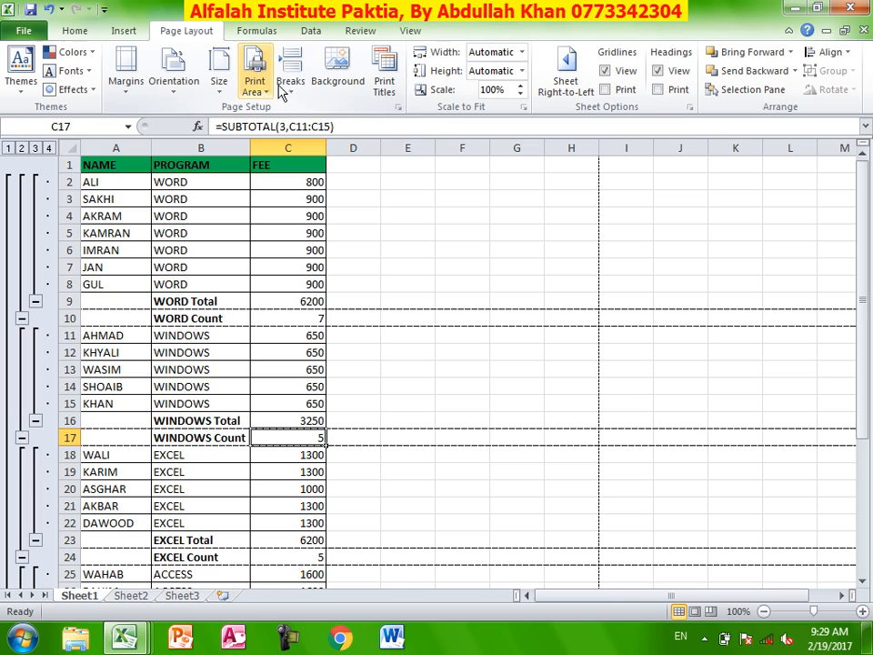
pyautogui.click(289, 80)
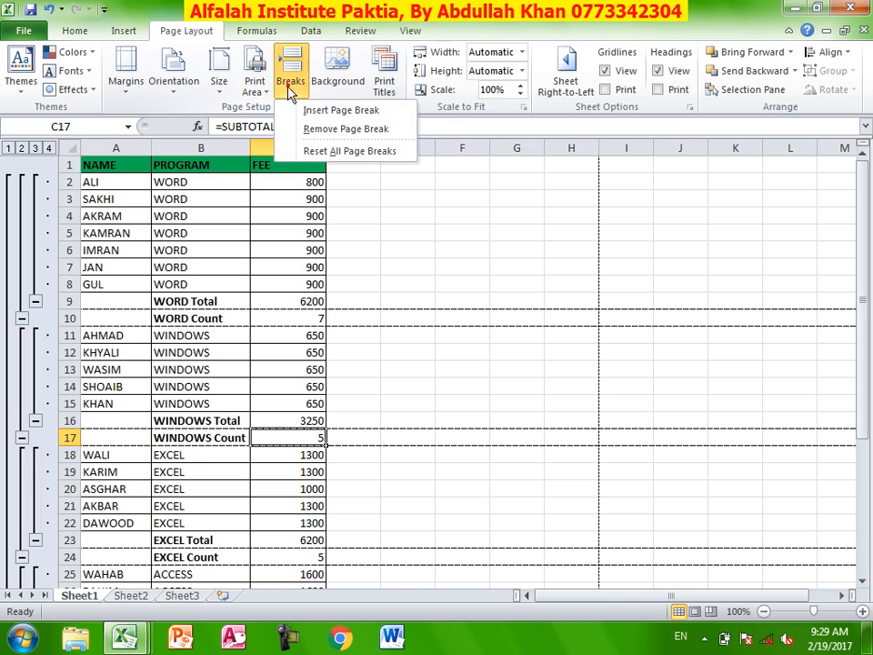
pyautogui.click(342, 151)
pyautogui.click(270, 301)
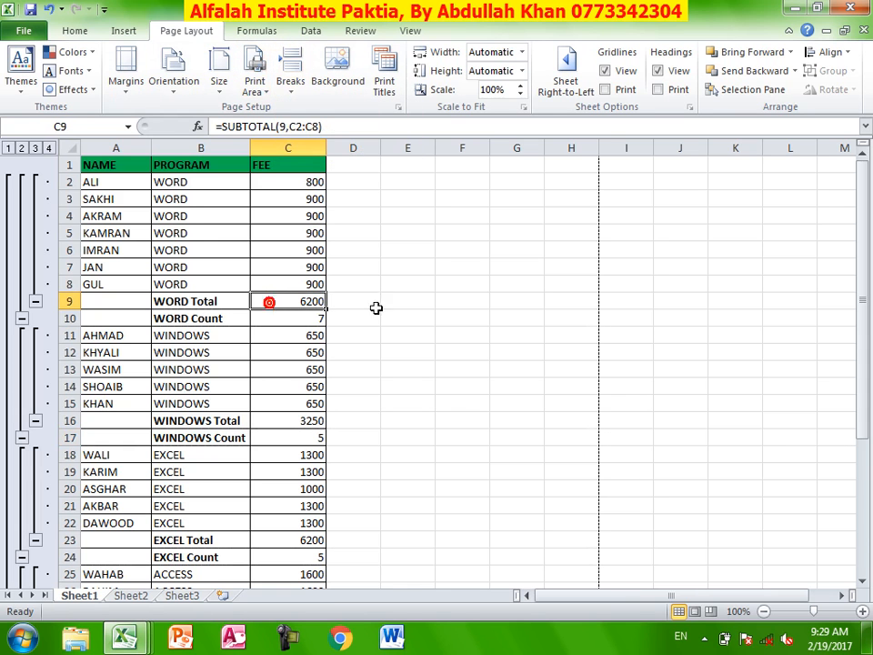
pyautogui.click(201, 249)
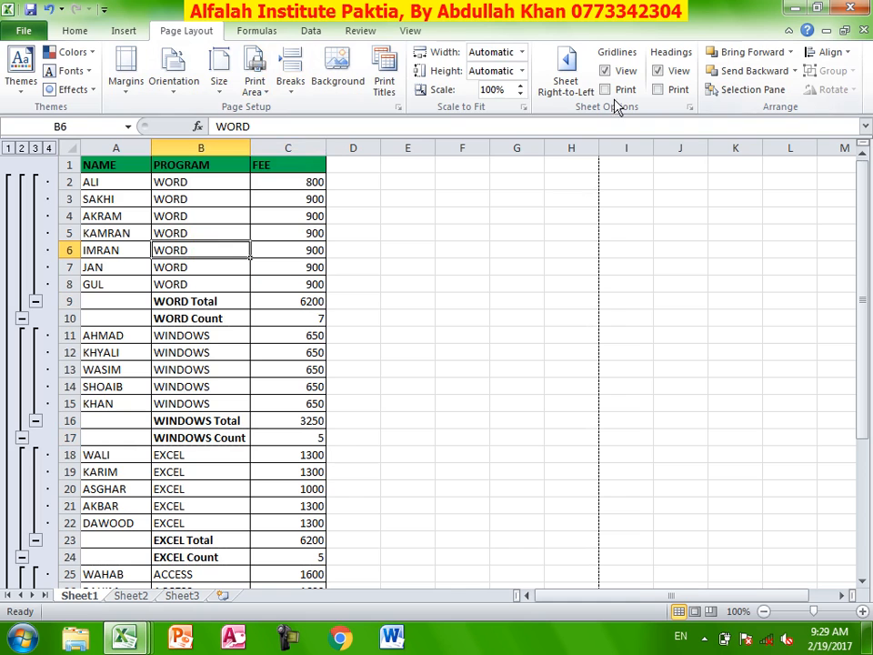
pyautogui.click(311, 30)
pyautogui.click(288, 231)
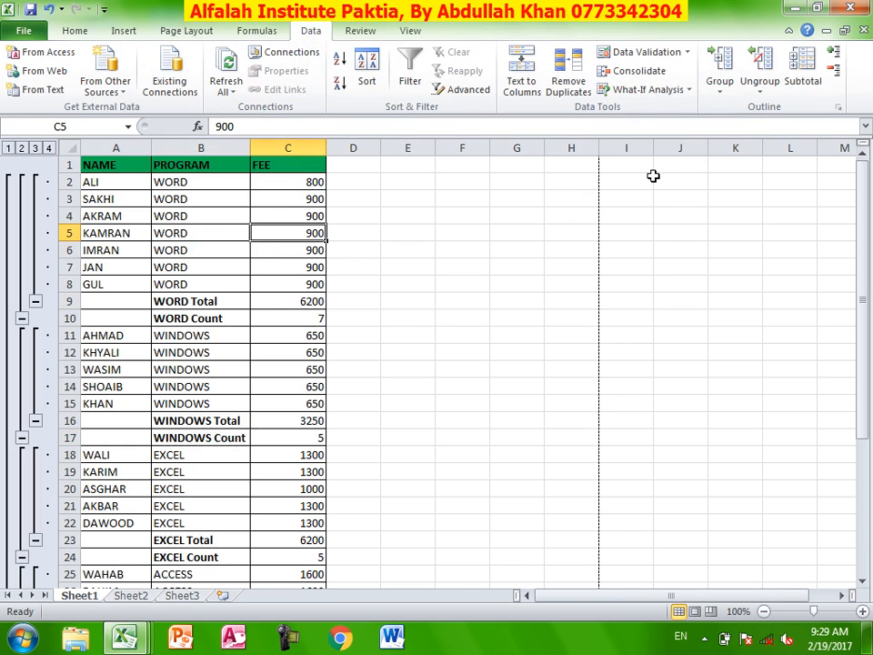
# - Group column C, then collapse and expand it
pyautogui.click(720, 86)
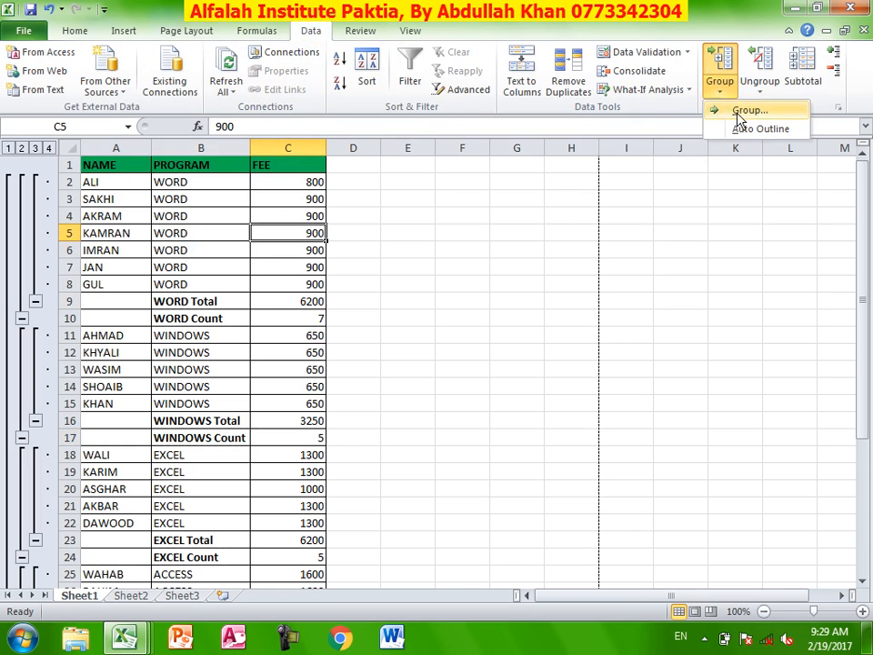
pyautogui.click(748, 110)
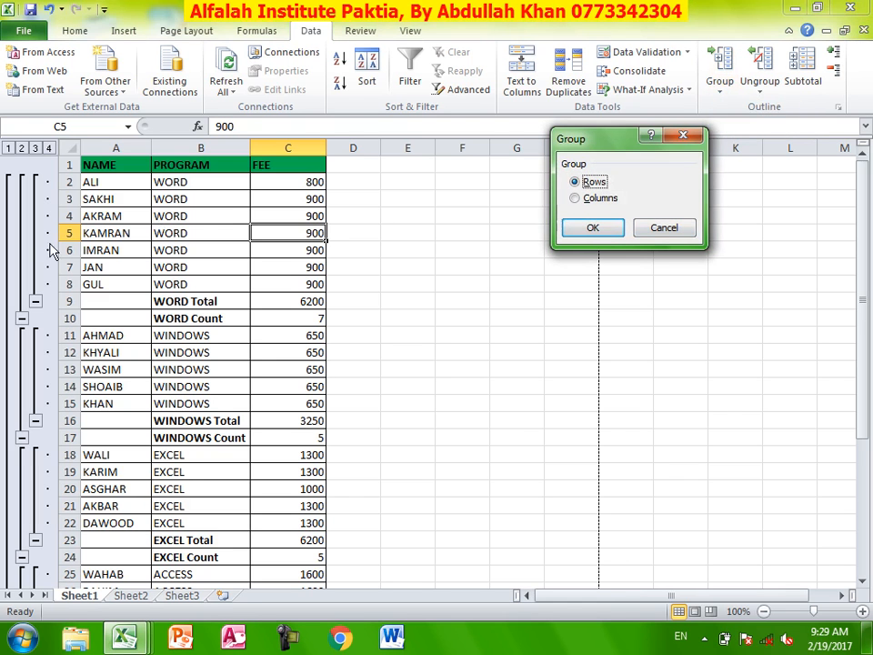
pyautogui.click(596, 197)
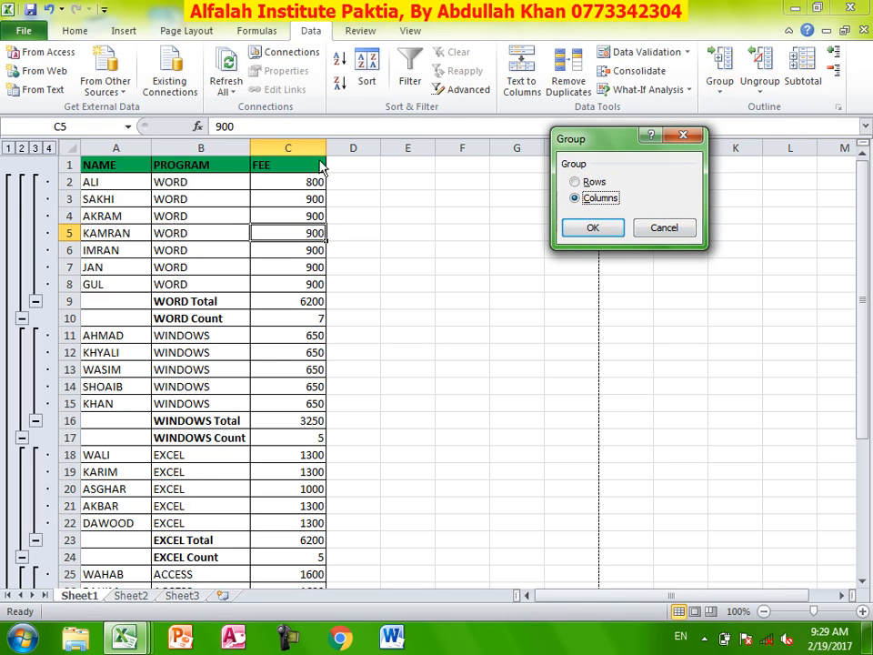
pyautogui.click(607, 227)
pyautogui.click(352, 147)
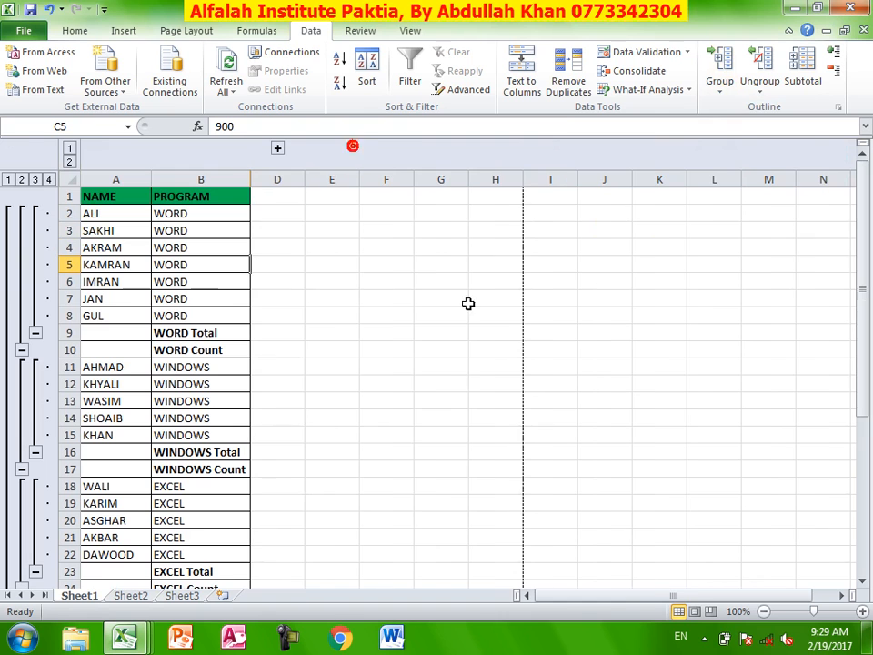
pyautogui.click(277, 148)
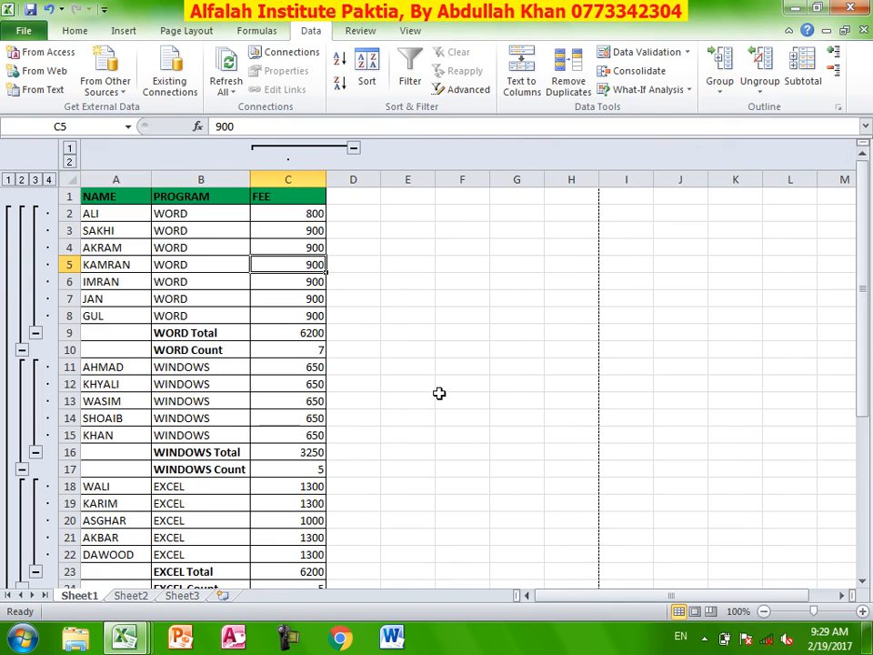
# - Ungroup column C and clear the whole outline from the sheet
pyautogui.click(759, 90)
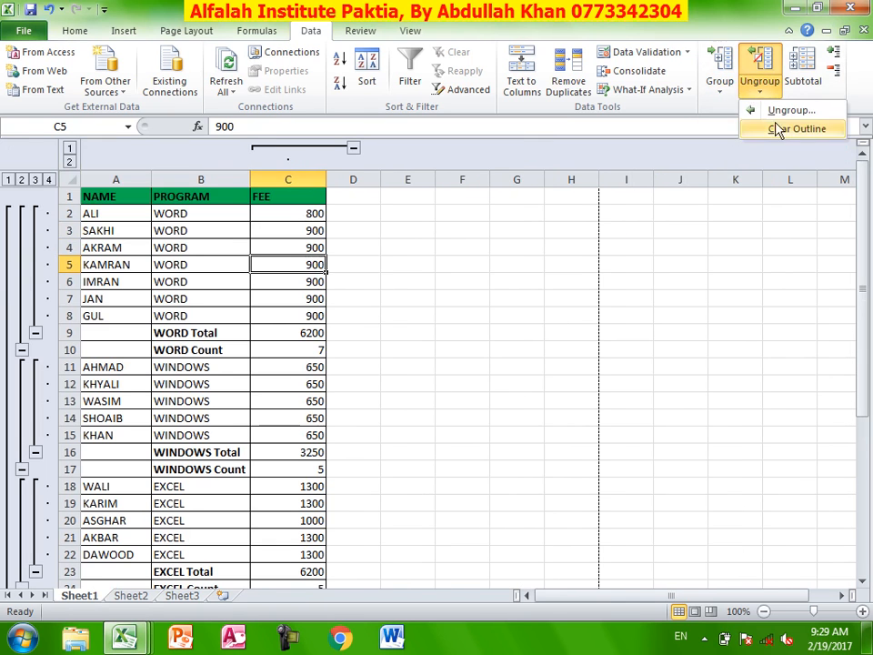
pyautogui.click(777, 110)
pyautogui.click(575, 198)
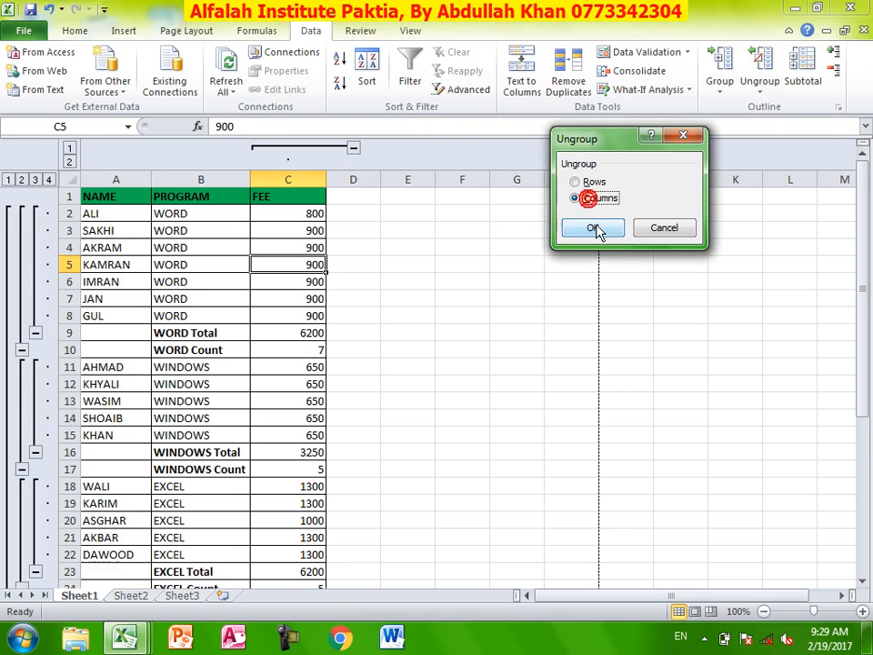
pyautogui.click(594, 228)
pyautogui.click(760, 90)
pyautogui.click(764, 128)
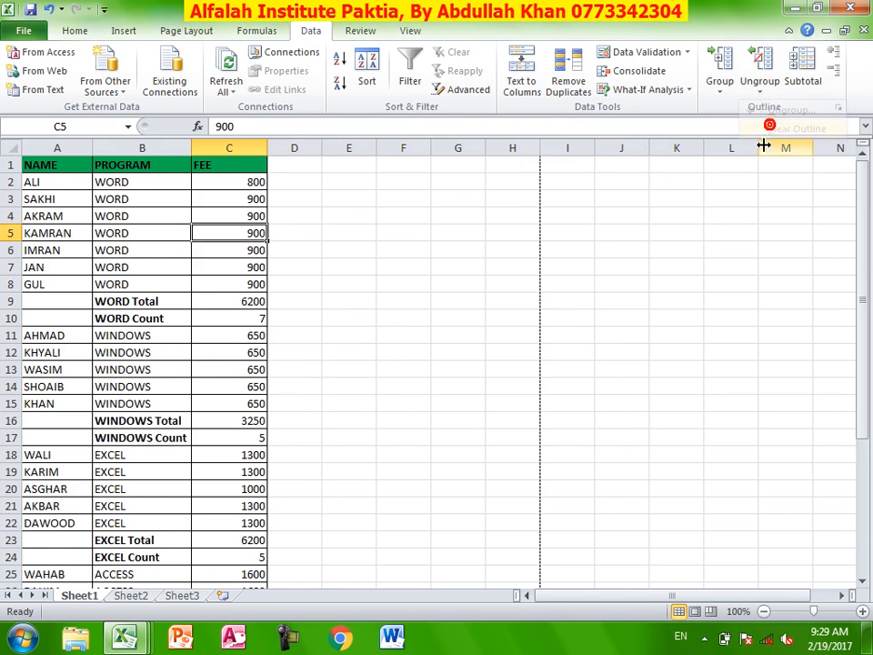
# - Create an Auto Outline giving the subtotalled rows three outline levels
pyautogui.click(719, 91)
pyautogui.click(760, 128)
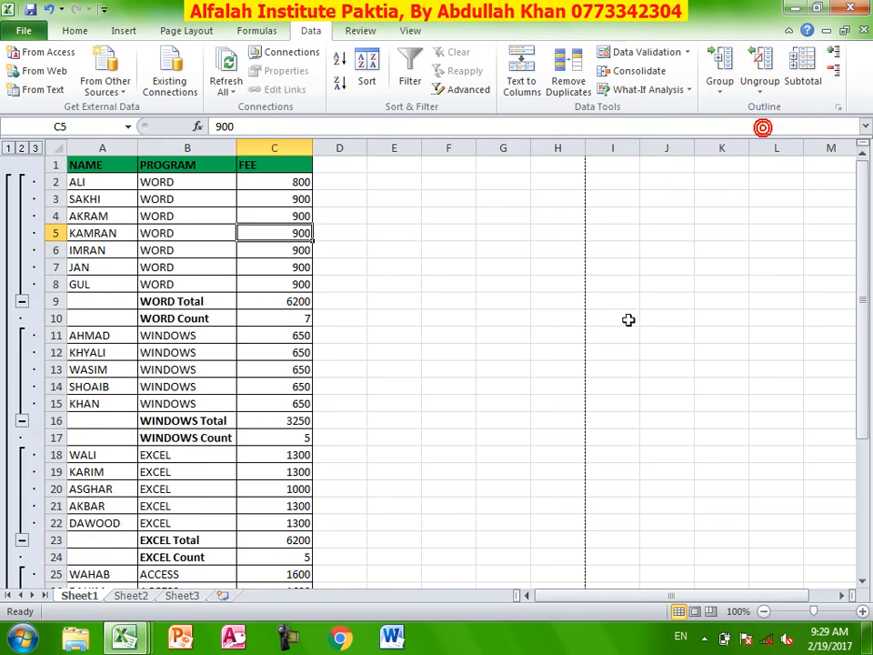
pyautogui.scroll(-8, 230, 395)
pyautogui.scroll(8, 230, 398)
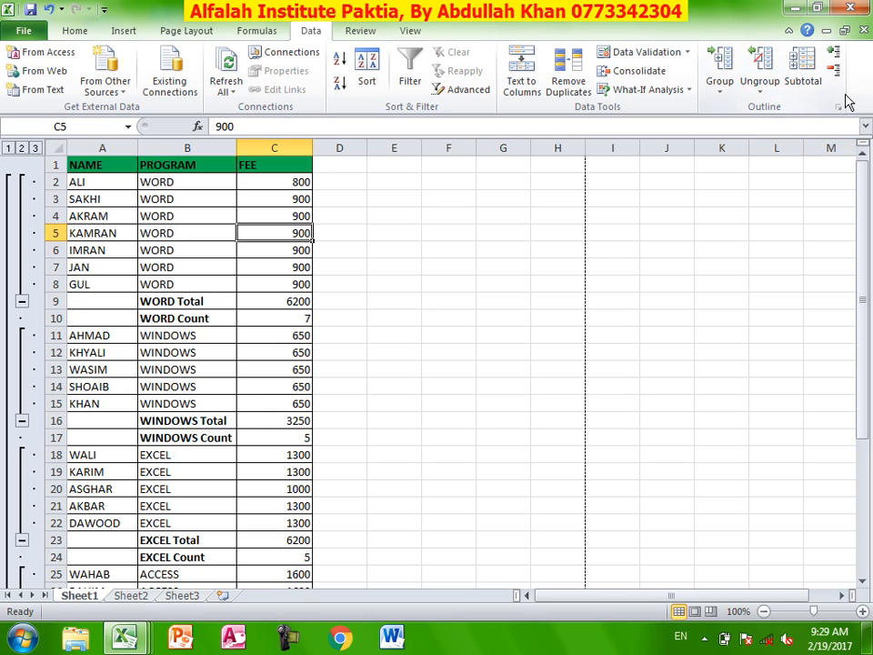
pyautogui.click(360, 31)
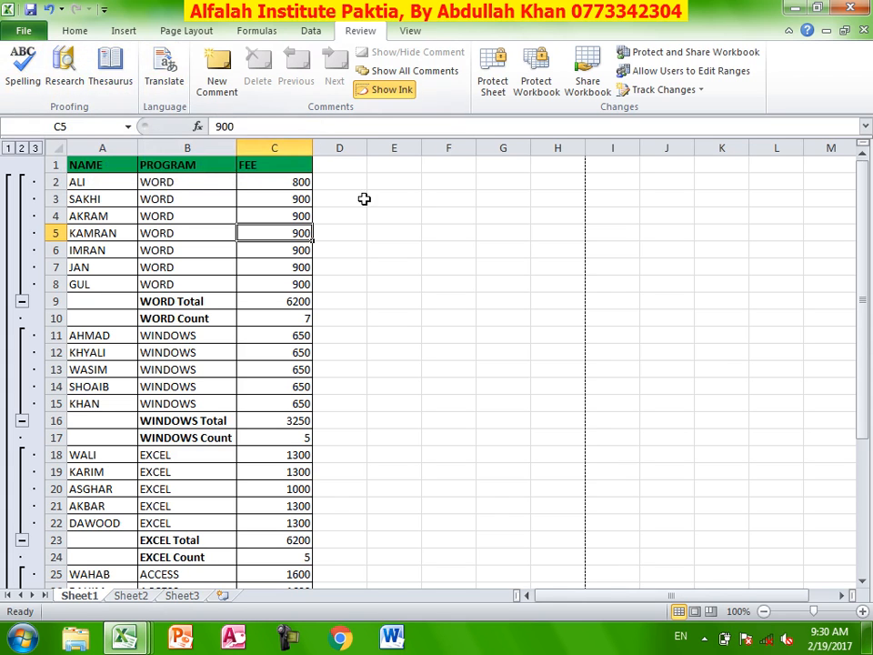
# - Add short placeholder comments to cells E5, F11 and H15
pyautogui.click(393, 233)
pyautogui.click(217, 73)
pyautogui.write('sdfsdsf')
pyautogui.click(446, 333)
pyautogui.click(215, 60)
pyautogui.write('adsfadsf')
pyautogui.click(558, 403)
pyautogui.click(216, 77)
pyautogui.write('asdff')
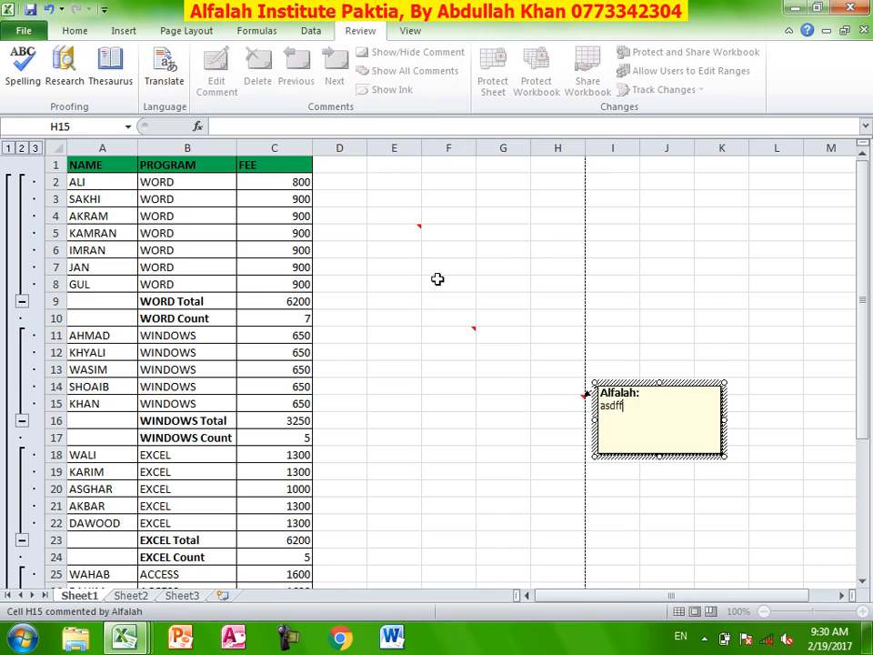
# - Step through the sheet's comments with Next and Previous, starting from E5
pyautogui.click(426, 300)
pyautogui.click(400, 232)
pyautogui.click(333, 72)
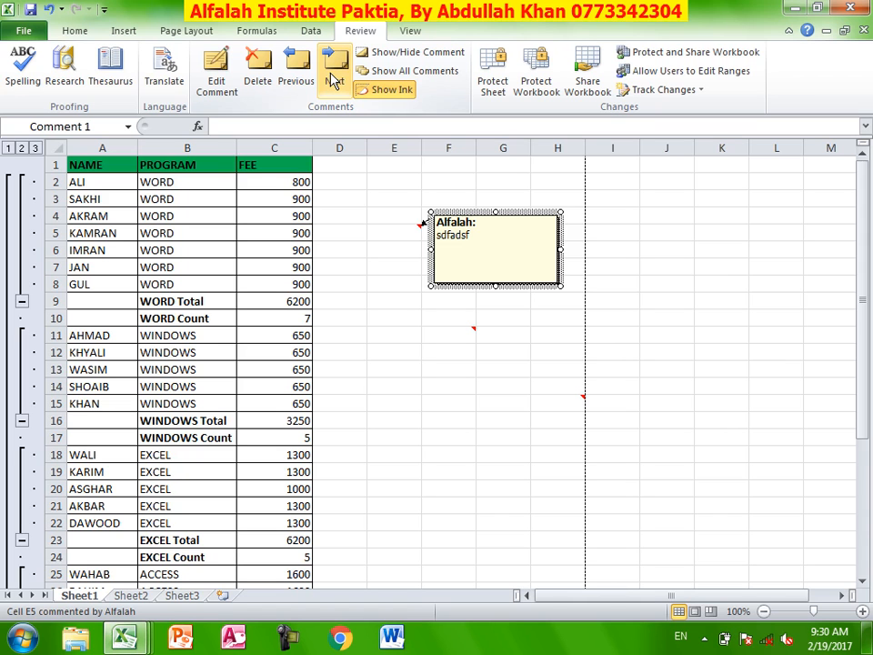
pyautogui.click(335, 73)
pyautogui.click(297, 75)
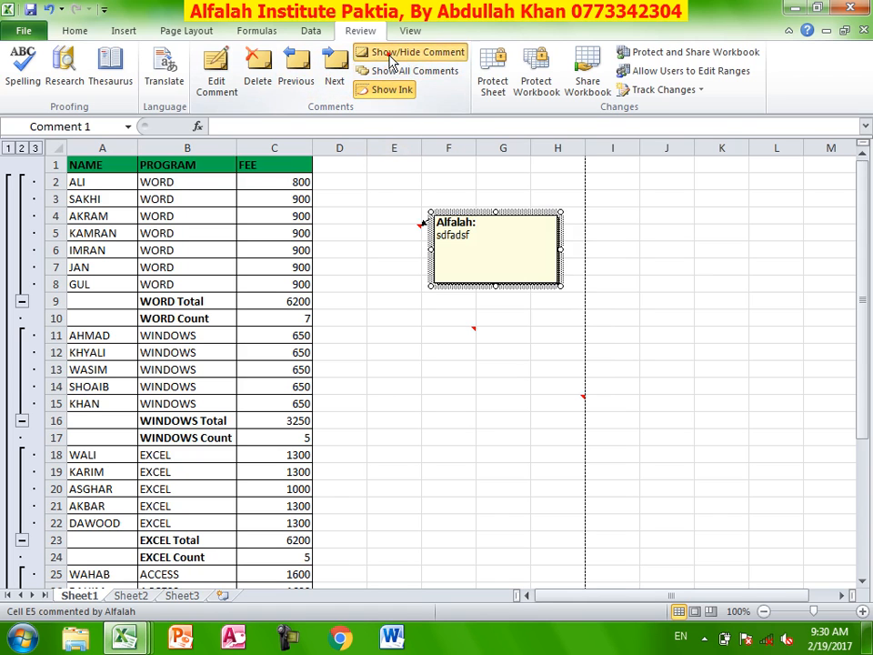
# - Toggle the E5 comment and then all comments on and off, leaving only markers
pyautogui.click(391, 58)
pyautogui.click(390, 58)
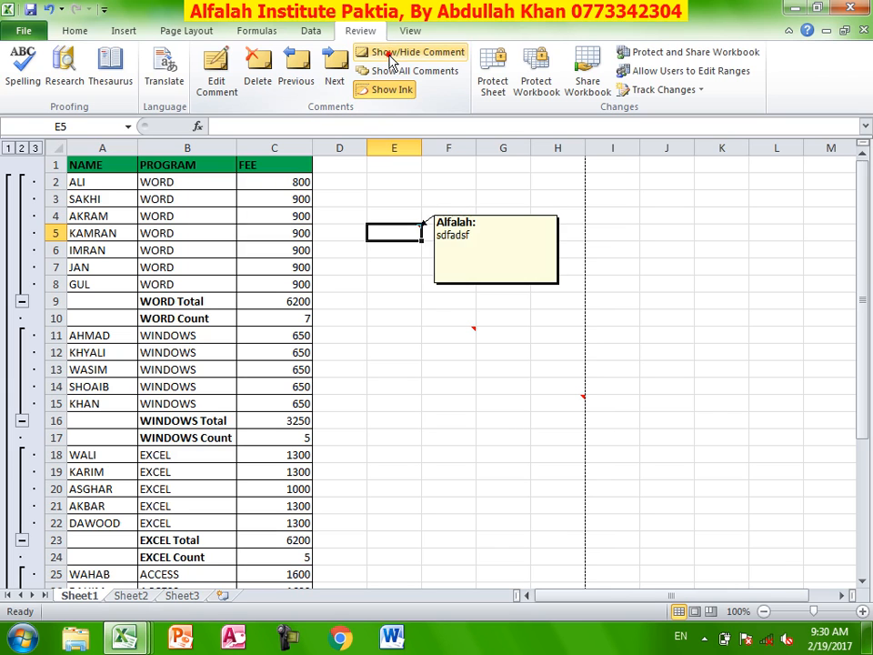
pyautogui.click(391, 56)
pyautogui.click(391, 70)
pyautogui.click(396, 72)
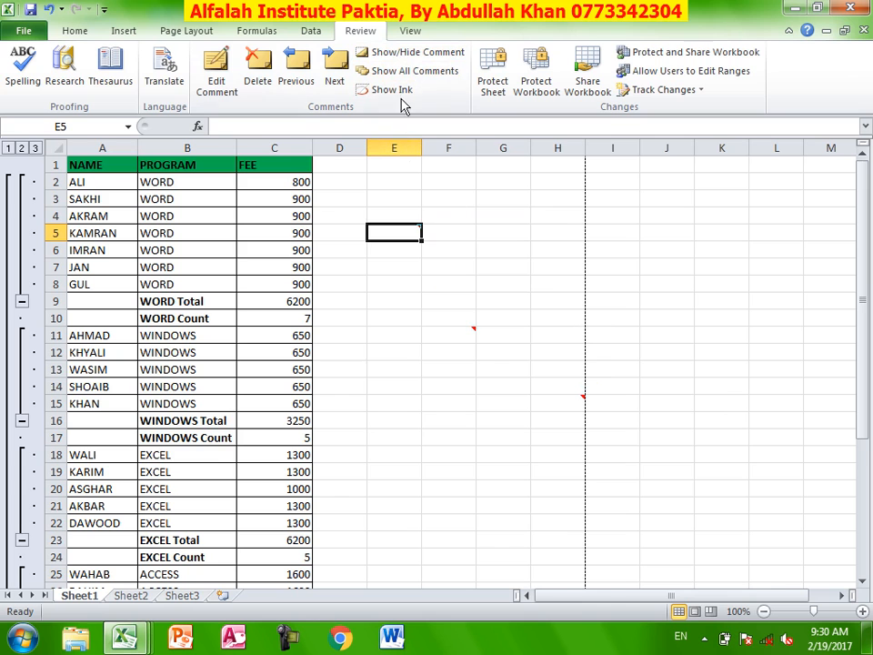
pyautogui.click(448, 336)
pyautogui.click(414, 230)
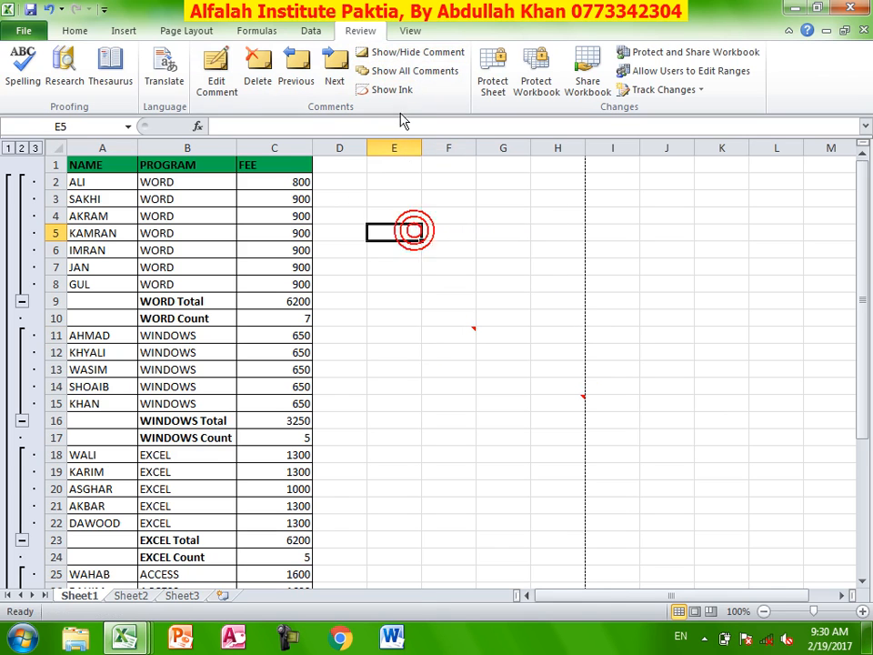
pyautogui.click(439, 333)
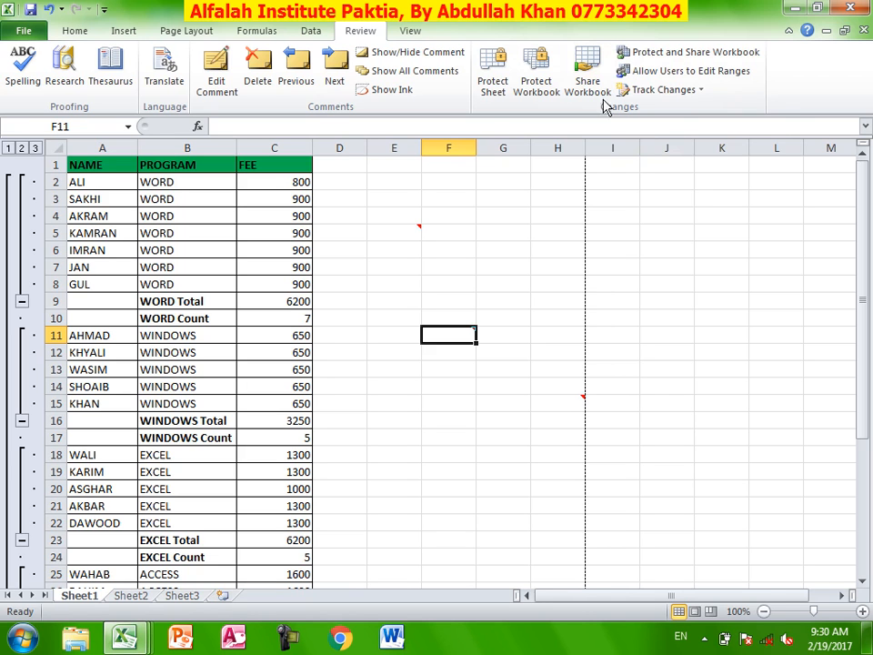
# - Allow multi-user editing with no change history, 15-minute automatic updates and saved changes winning conflicts
pyautogui.click(588, 71)
pyautogui.click(501, 75)
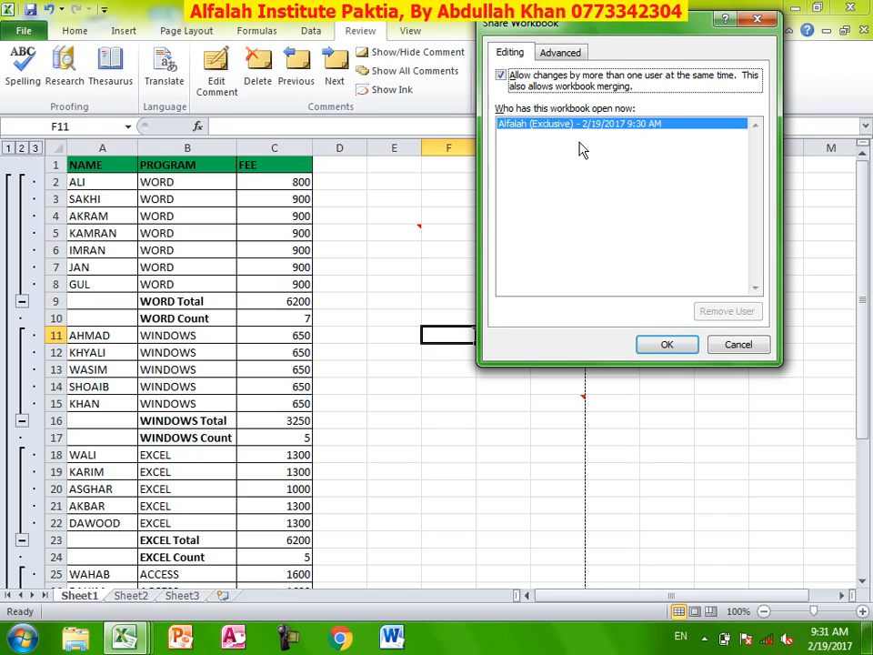
pyautogui.click(558, 52)
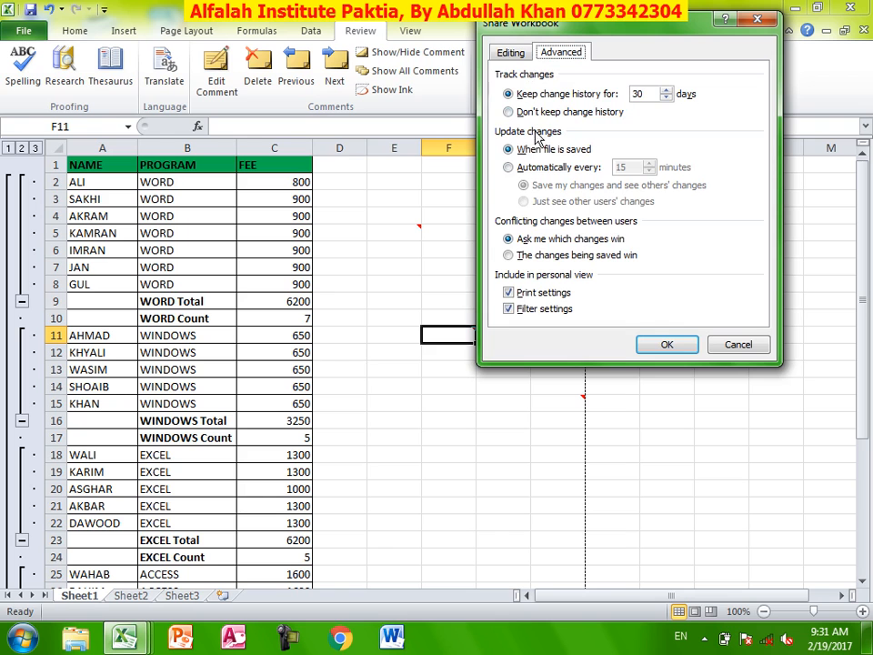
pyautogui.moveTo(642, 25); pyautogui.dragTo(634, 121)
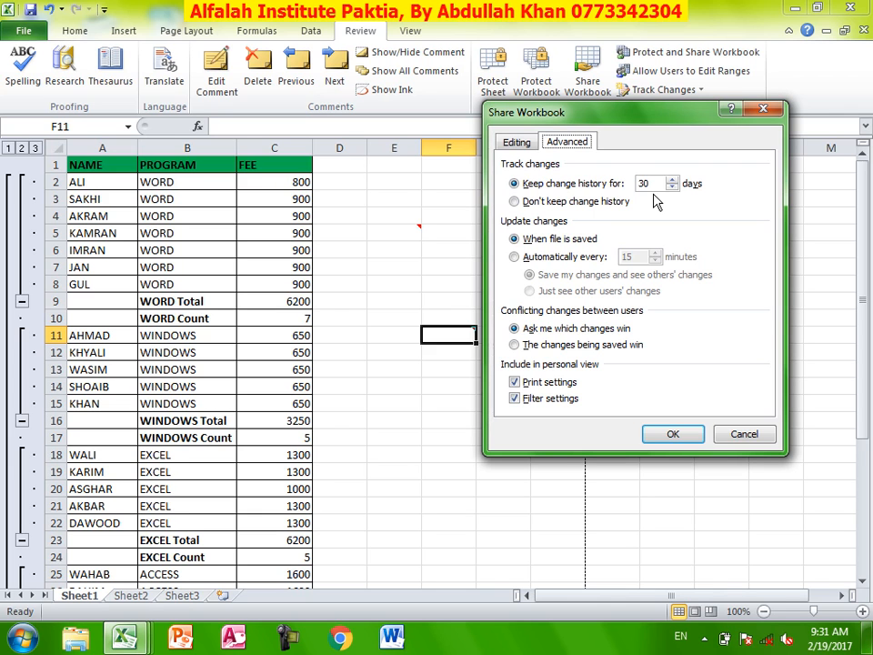
pyautogui.click(556, 201)
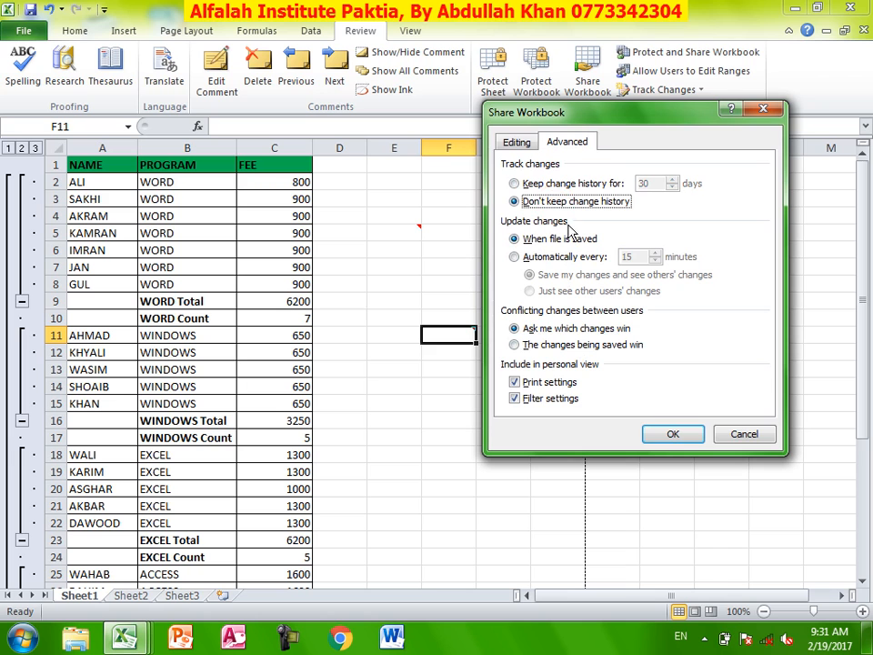
pyautogui.moveTo(587, 121); pyautogui.dragTo(591, 183)
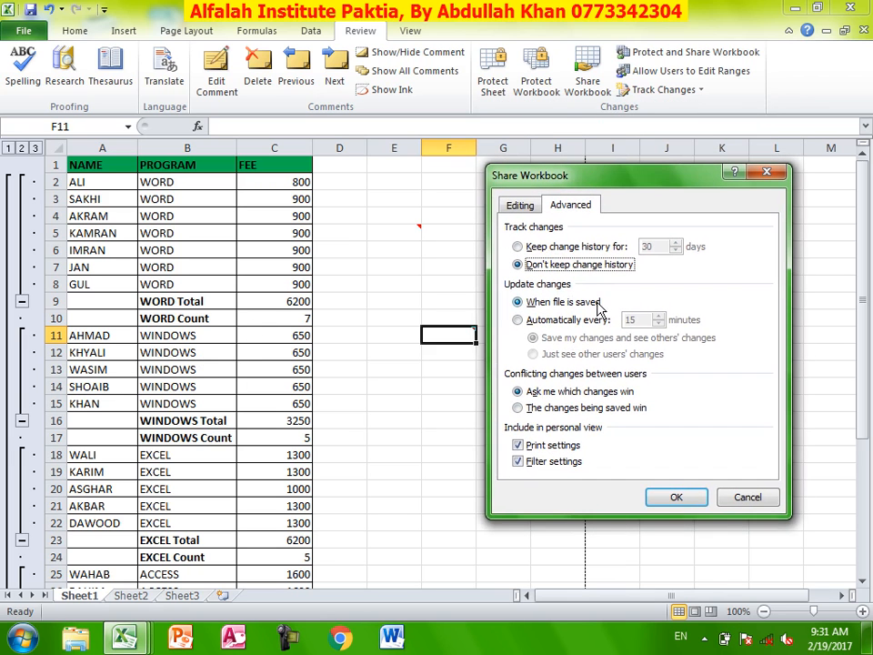
pyautogui.click(568, 320)
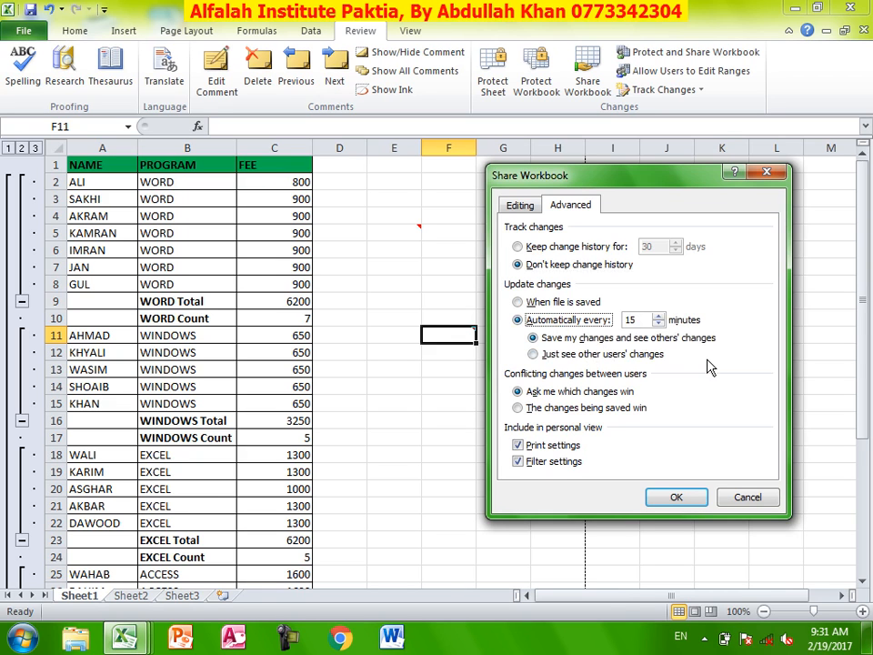
pyautogui.click(582, 354)
pyautogui.click(565, 339)
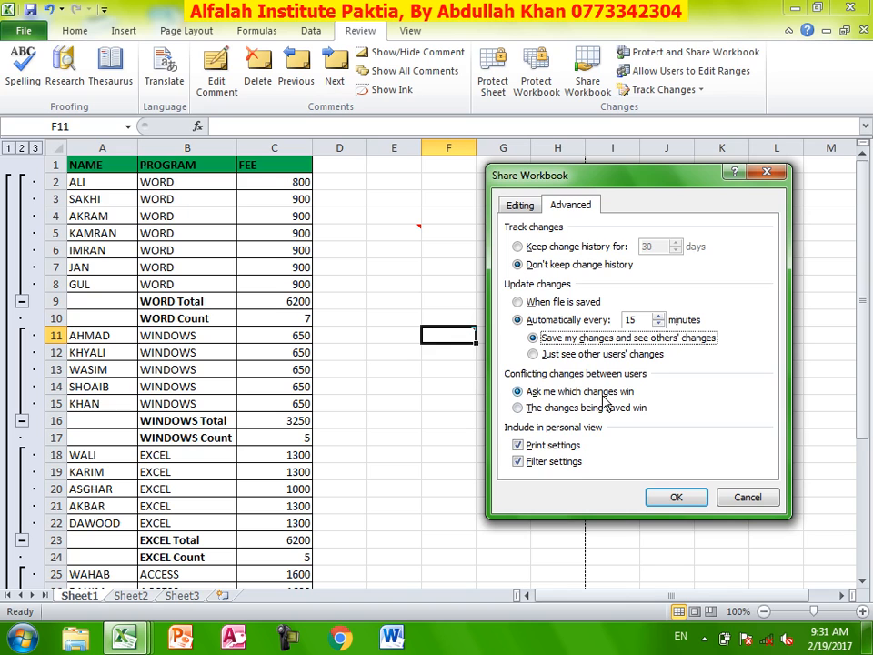
pyautogui.click(516, 409)
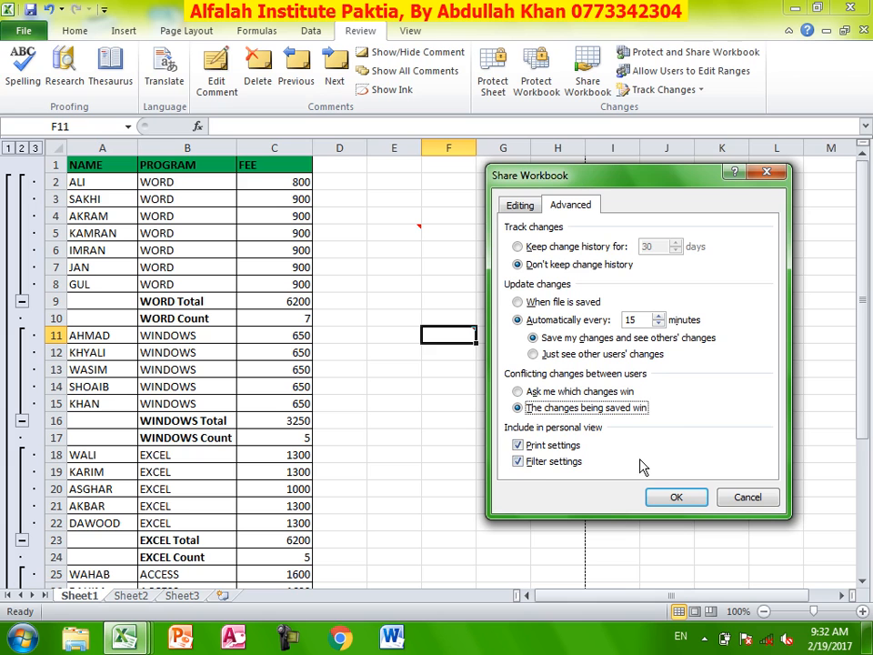
pyautogui.click(680, 497)
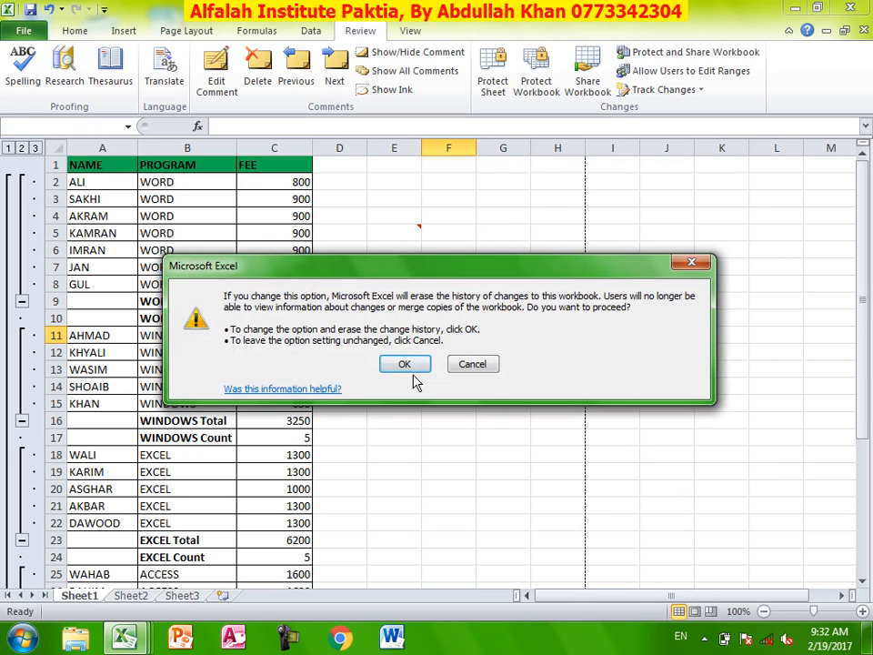
# - Keep the change history and close the Save As prompt without saving
pyautogui.click(480, 364)
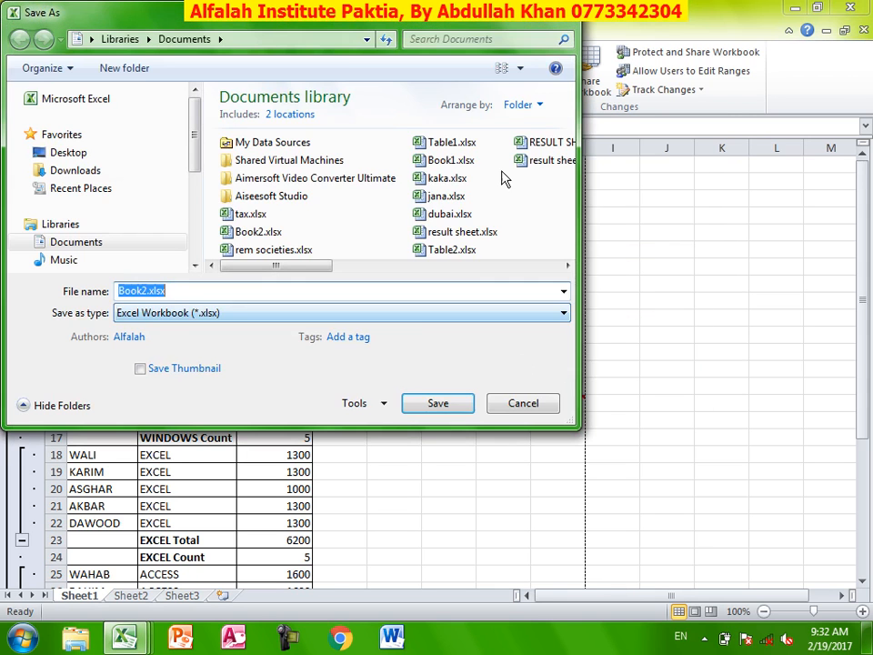
pyautogui.press('Escape')
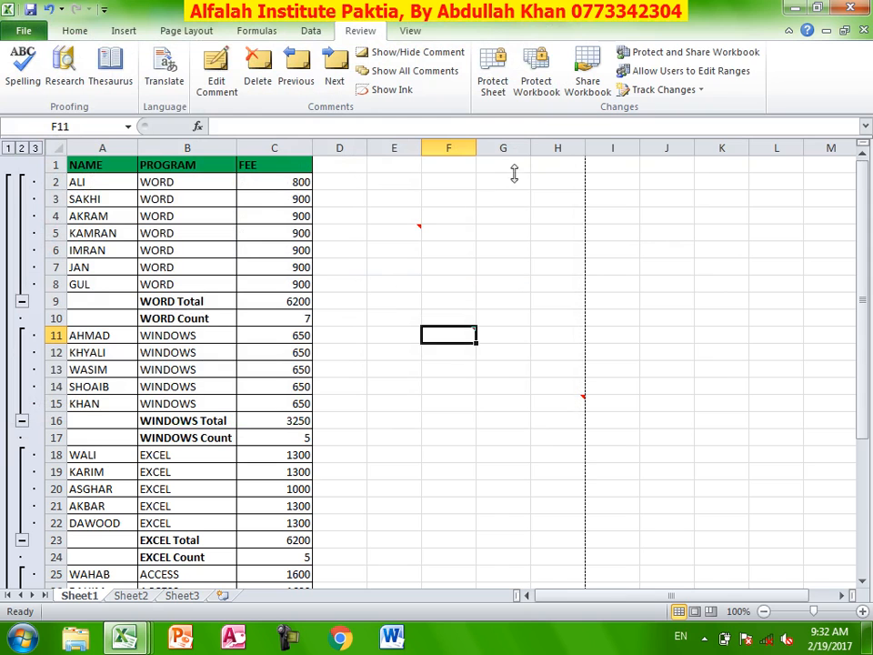
# - Protect the workbook for sharing with track changes under a password, then cancel Save As
pyautogui.click(686, 59)
pyautogui.click(486, 300)
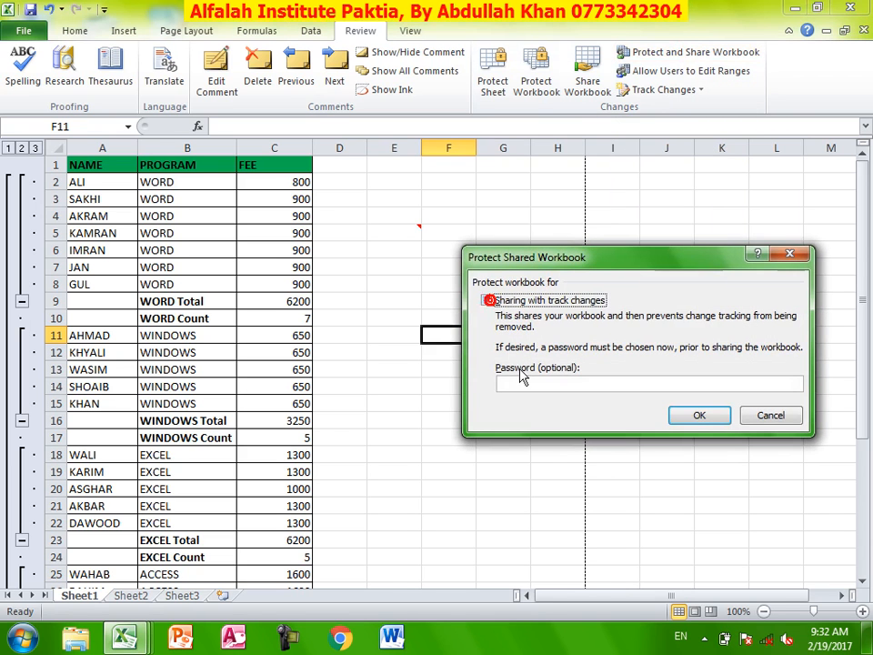
pyautogui.click(522, 376)
pyautogui.write('1')
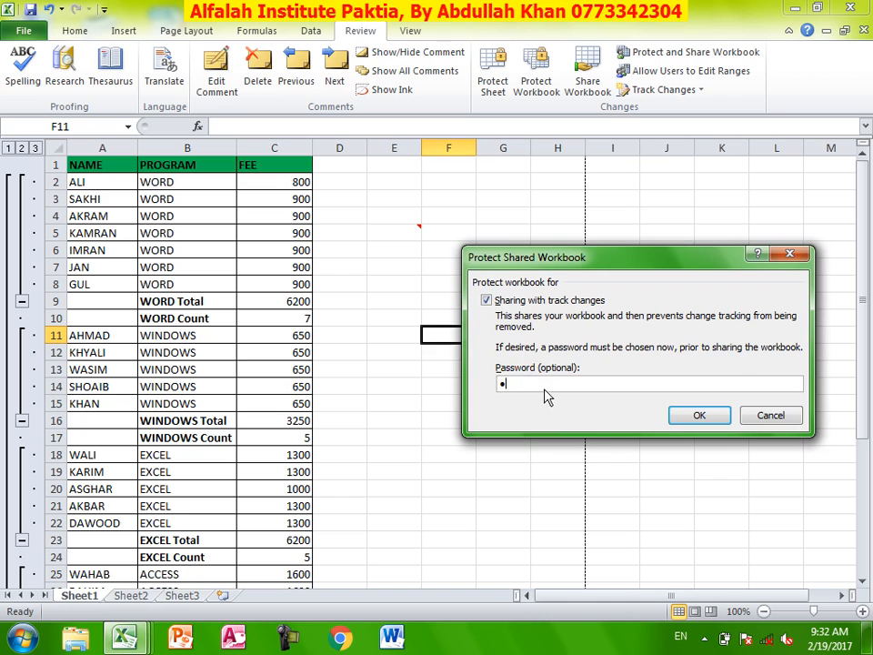
pyautogui.click(687, 417)
pyautogui.click(654, 397)
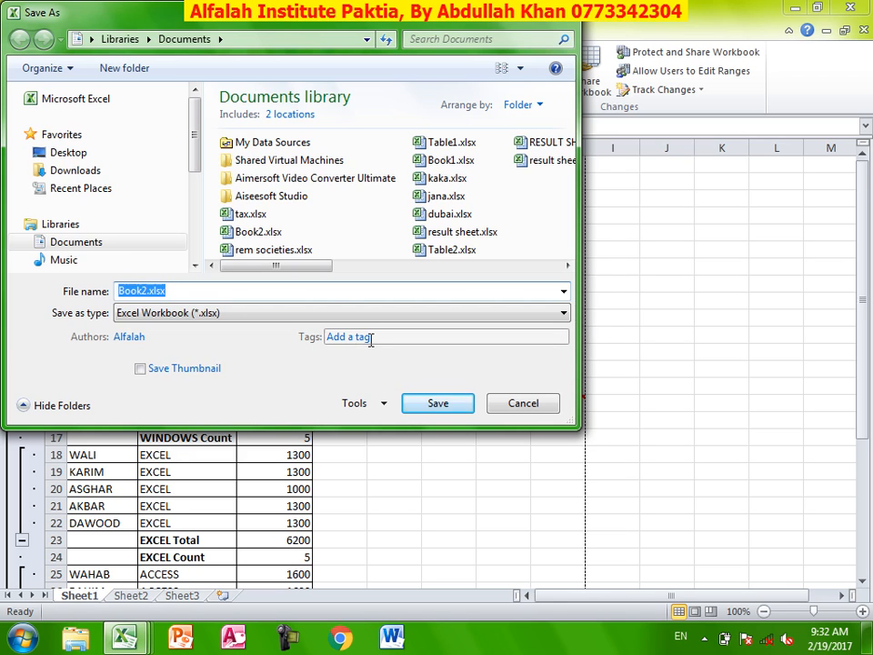
pyautogui.press('Escape')
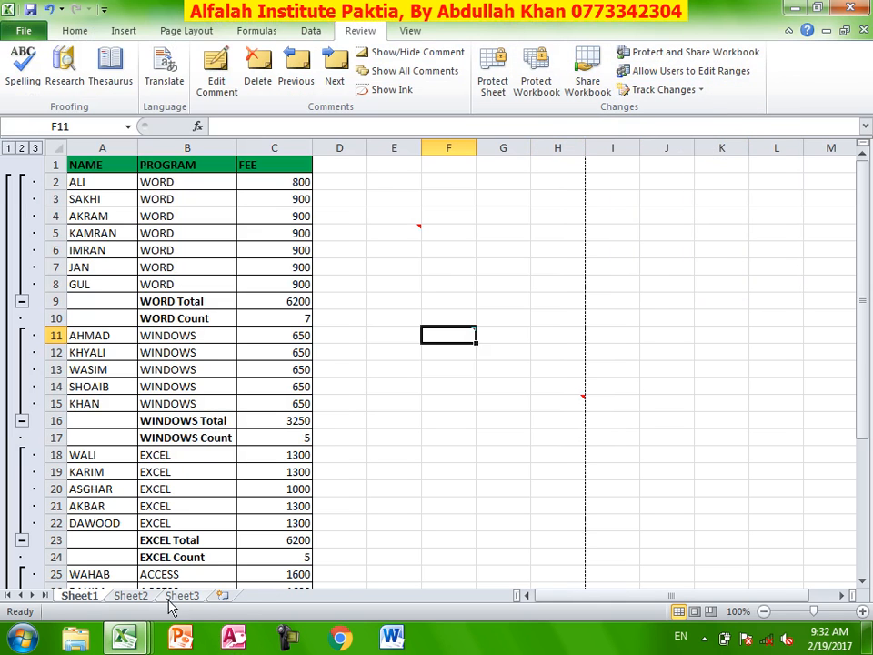
# - On Sheet2, enter the heading Jan in E6 and select the block B7:H22 below it
pyautogui.click(132, 602)
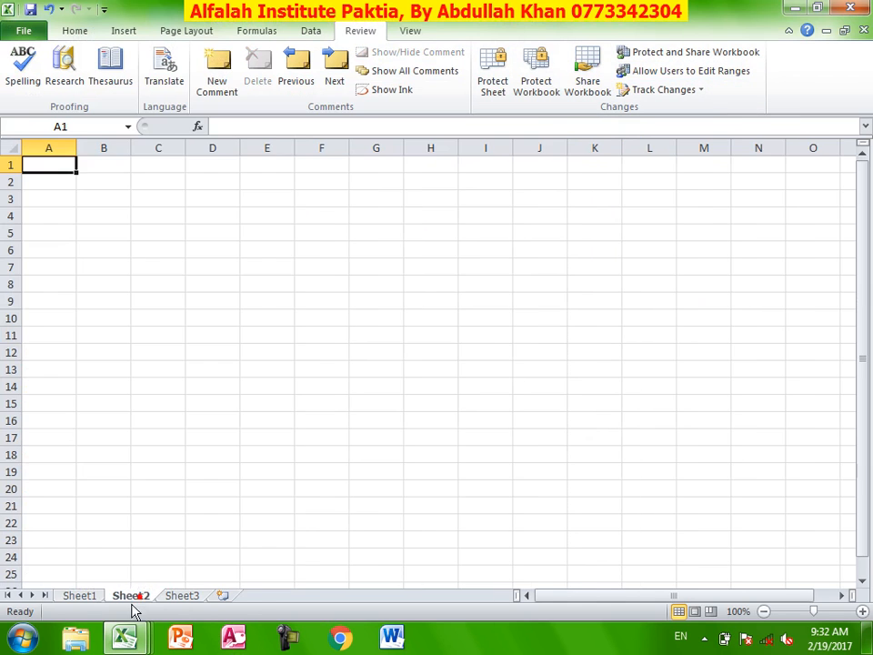
pyautogui.click(254, 251)
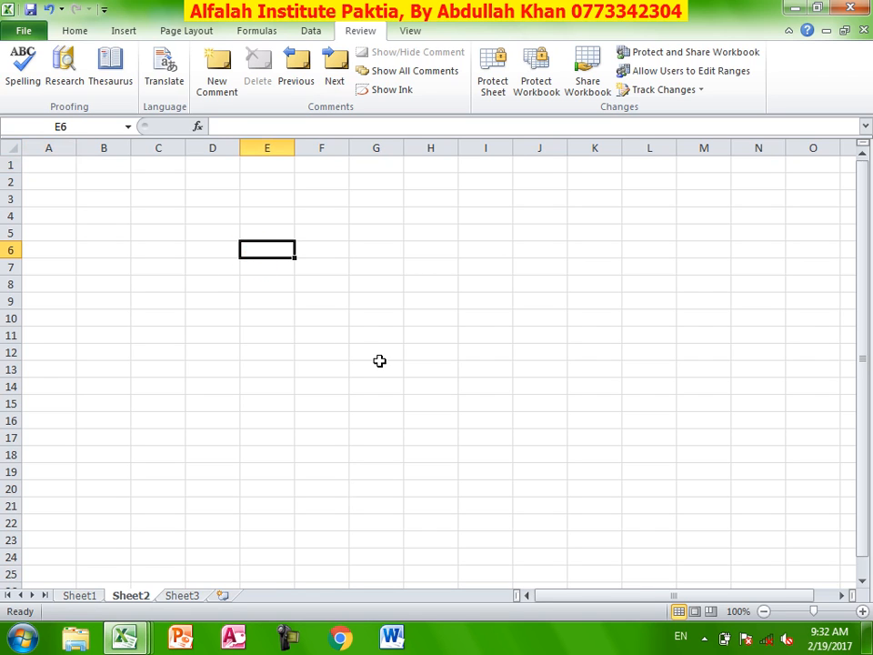
pyautogui.write('Jan')
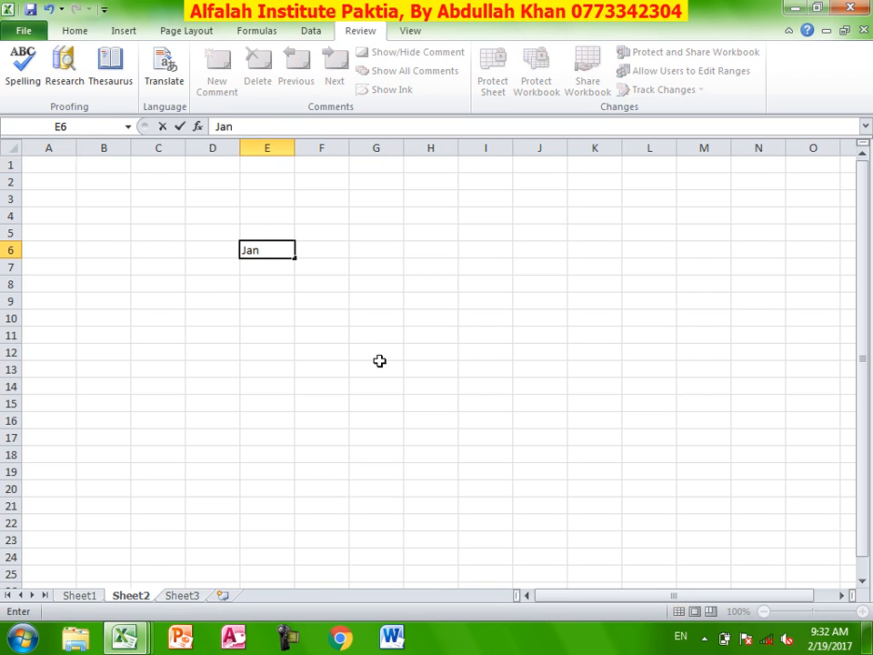
pyautogui.press('Return')
pyautogui.moveTo(117, 266); pyautogui.dragTo(409, 520)
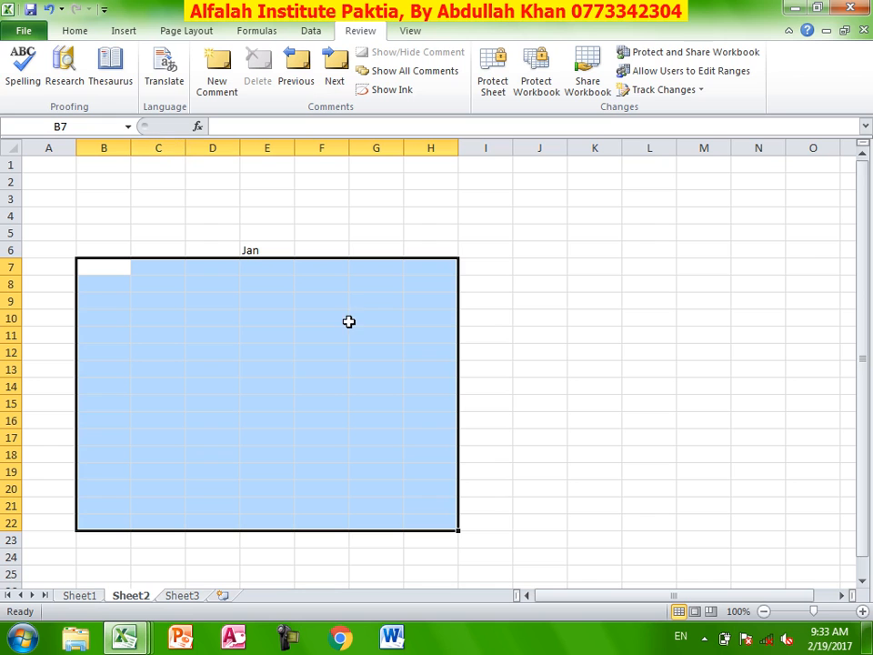
# - Create a password-protected editable range titled Jan covering $B$7:$H$22 and apply it
pyautogui.click(713, 72)
pyautogui.moveTo(643, 242); pyautogui.dragTo(657, 194)
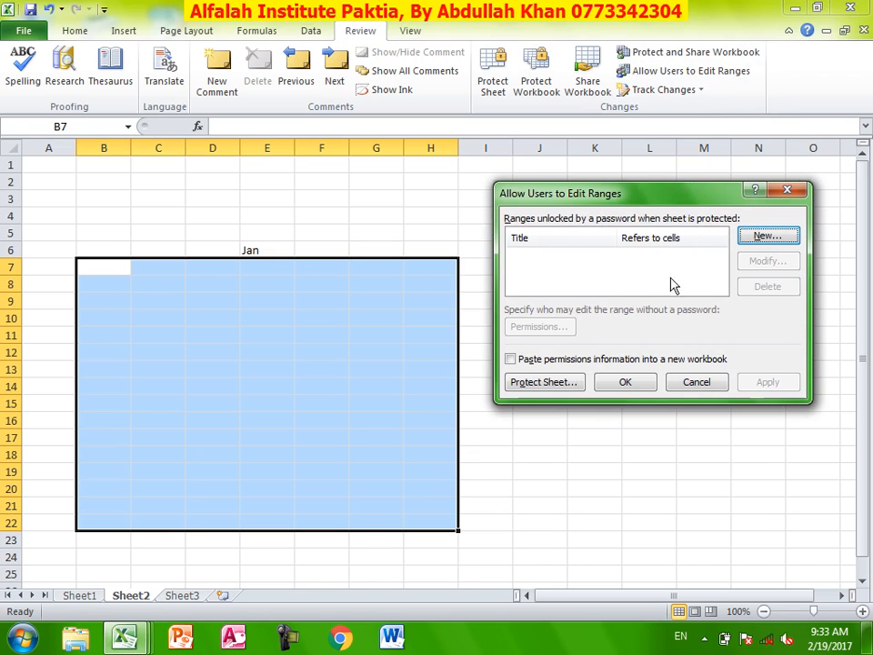
pyautogui.click(750, 238)
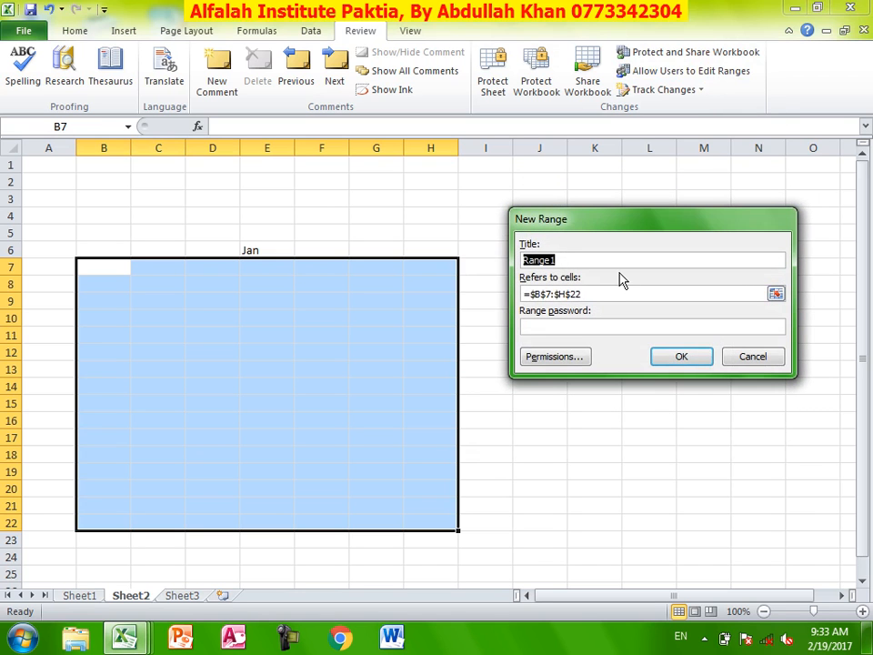
pyautogui.write('Jan')
pyautogui.click(549, 327)
pyautogui.click(693, 358)
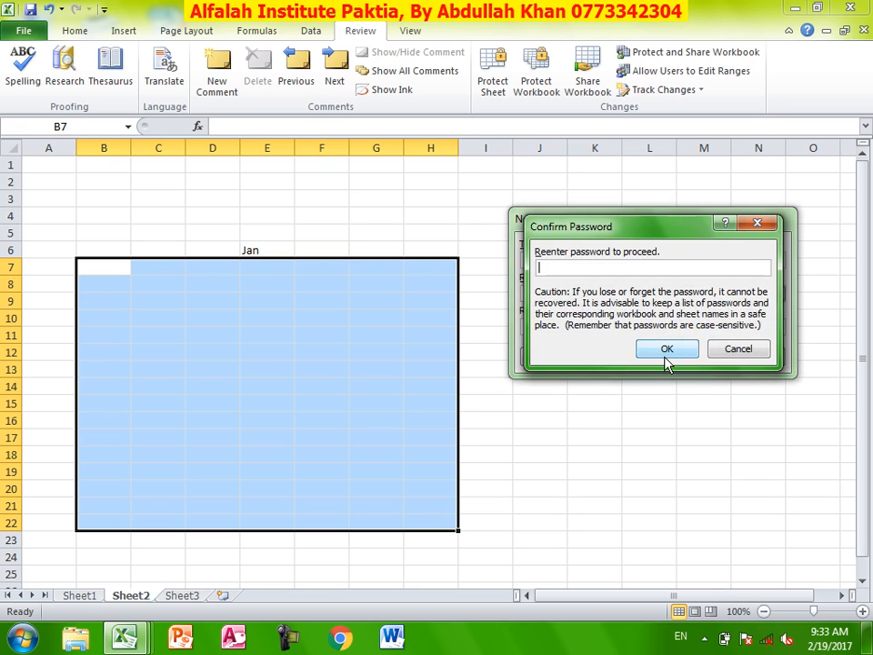
pyautogui.click(667, 351)
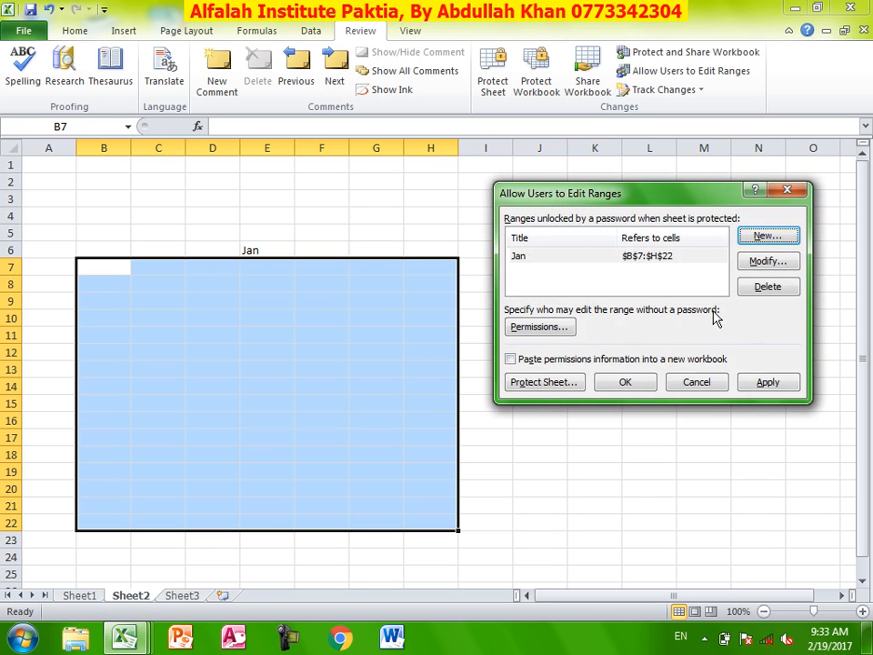
pyautogui.click(766, 381)
pyautogui.click(637, 382)
pyautogui.click(607, 403)
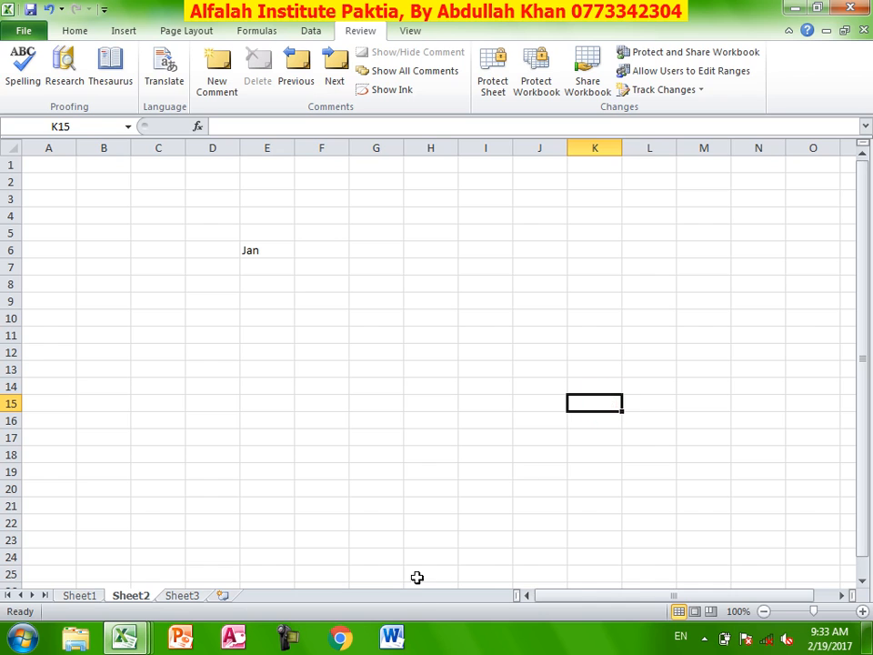
# - Label the sheet with 'khan' in Q5 and select the block N6:T20
pyautogui.click(841, 595)
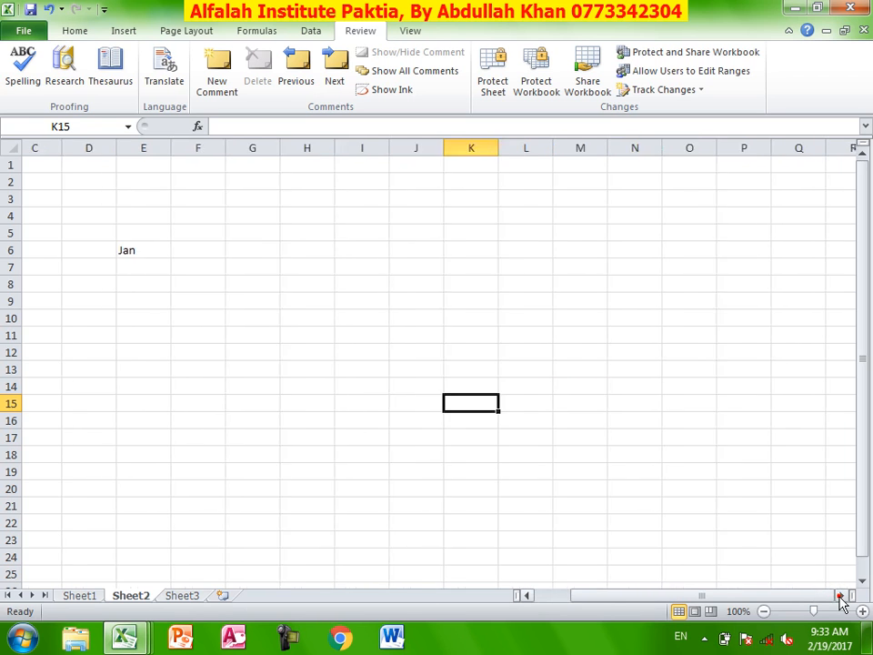
pyautogui.moveTo(471, 249); pyautogui.dragTo(766, 508)
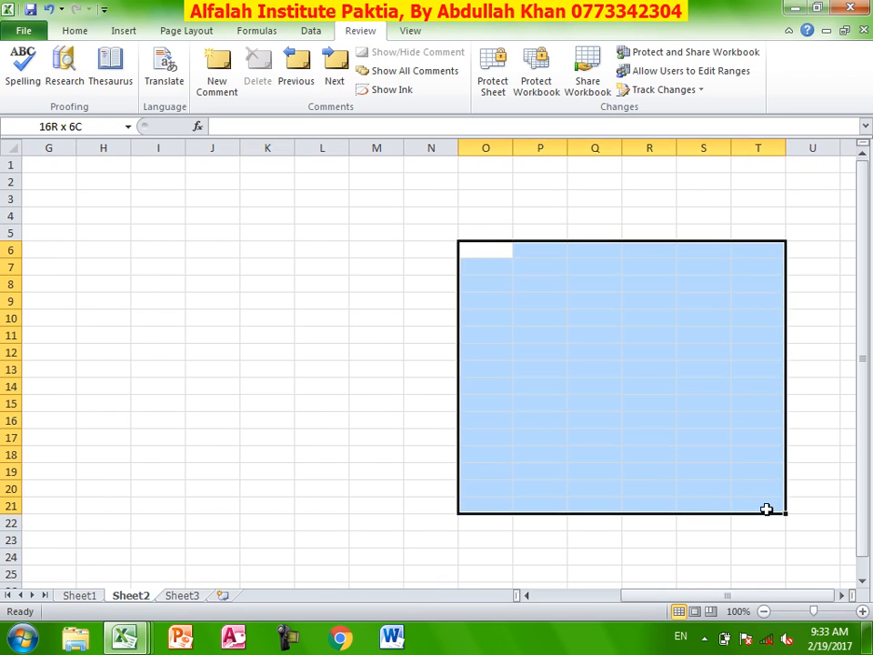
pyautogui.click(596, 233)
pyautogui.write('khan')
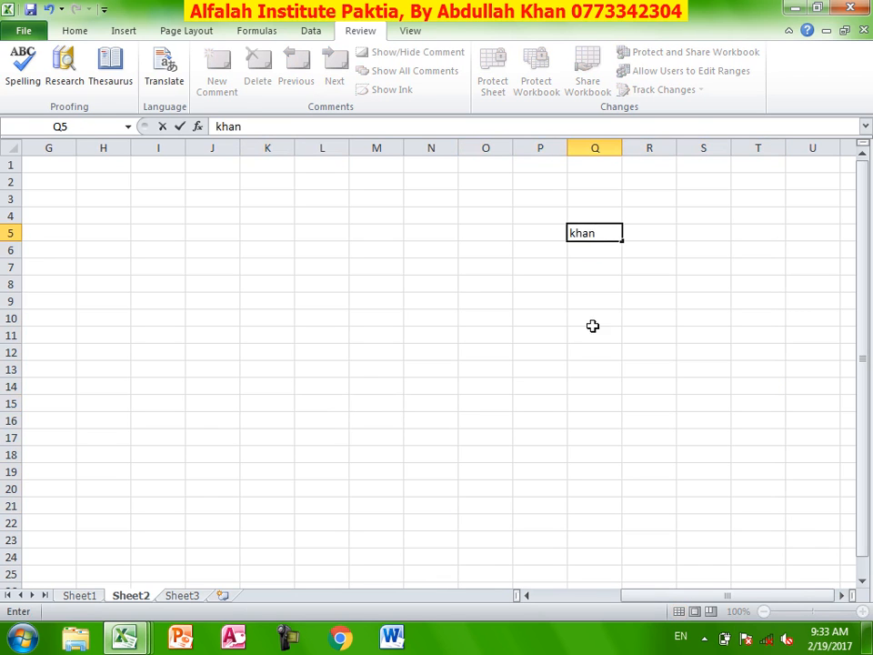
pyautogui.click(557, 382)
pyautogui.moveTo(431, 251); pyautogui.dragTo(780, 493)
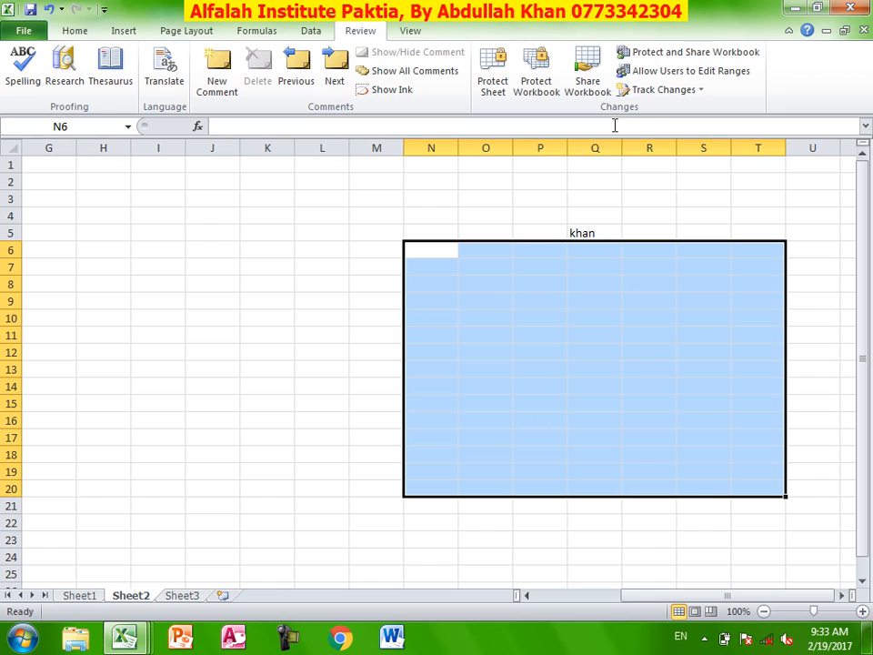
# - Add a password-protected editable range titled khan for N6:T20, retrying after a password mismatch
pyautogui.click(730, 73)
pyautogui.click(773, 180)
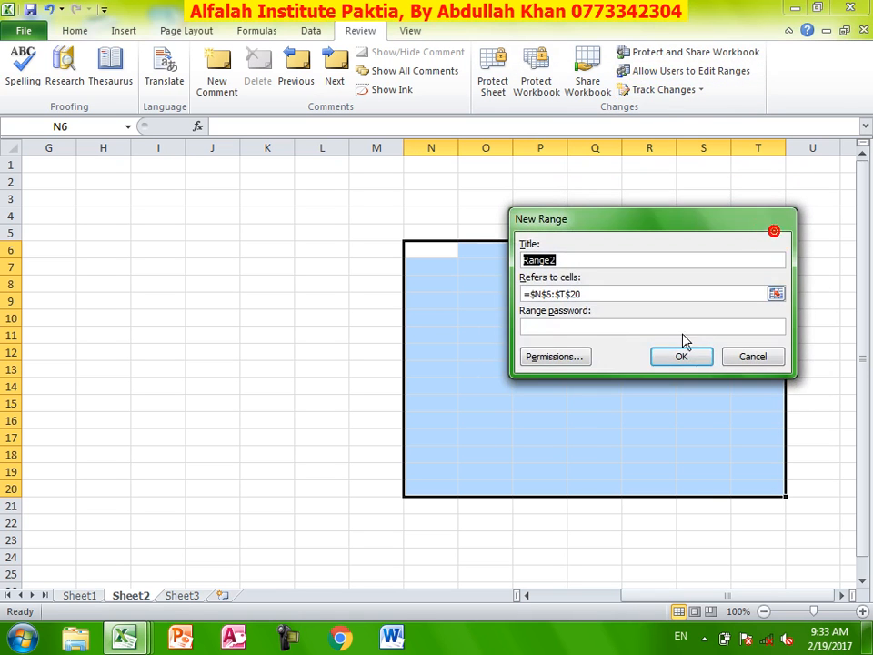
pyautogui.write('khan')
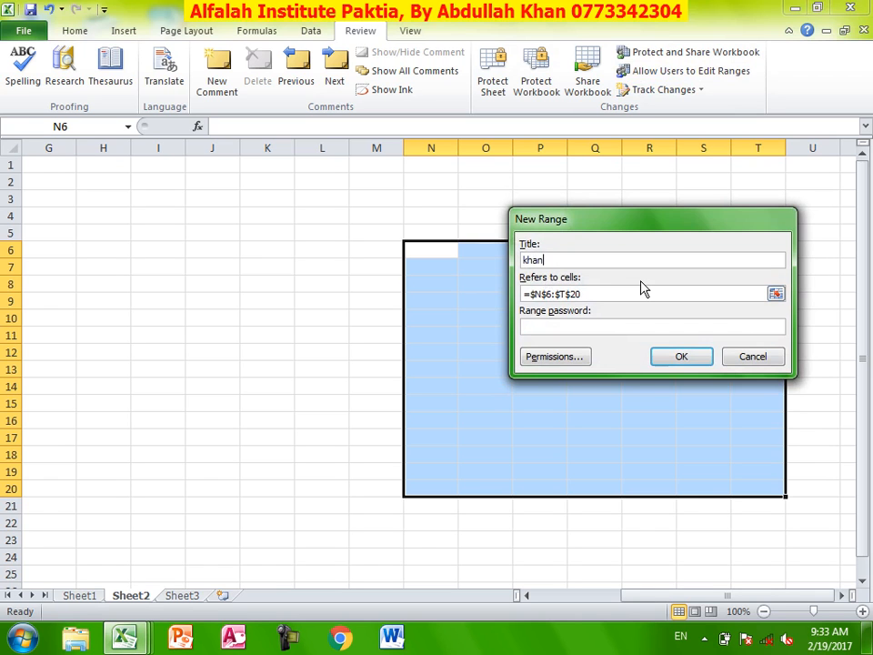
pyautogui.click(575, 329)
pyautogui.write('1')
pyautogui.press('Return')
pyautogui.write('1')
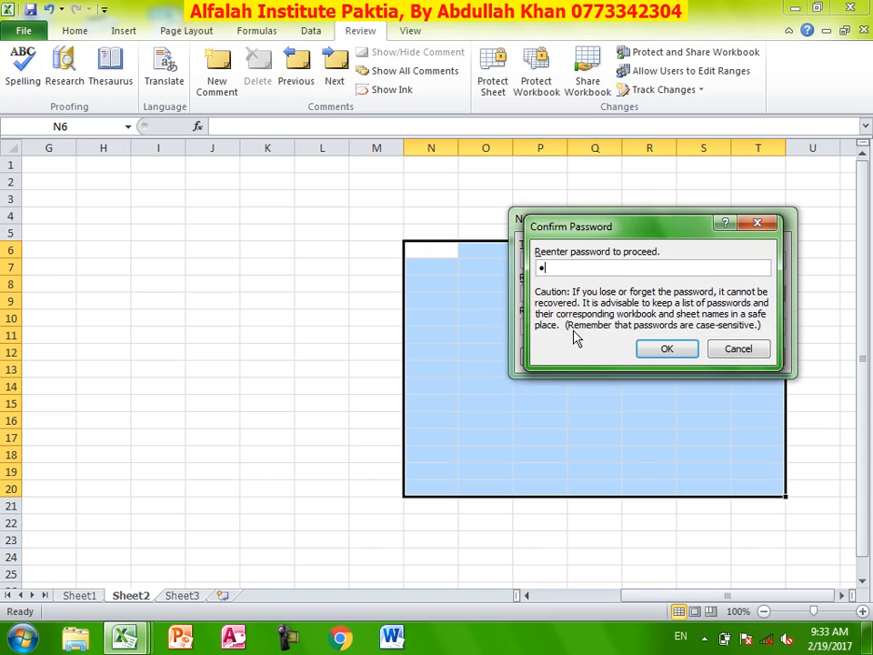
pyautogui.press('Return')
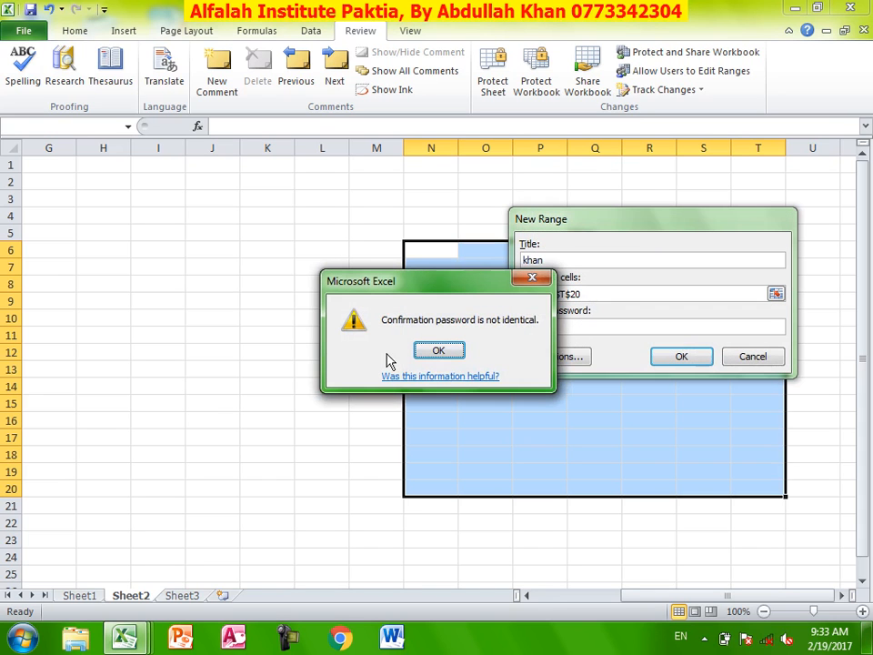
pyautogui.click(454, 358)
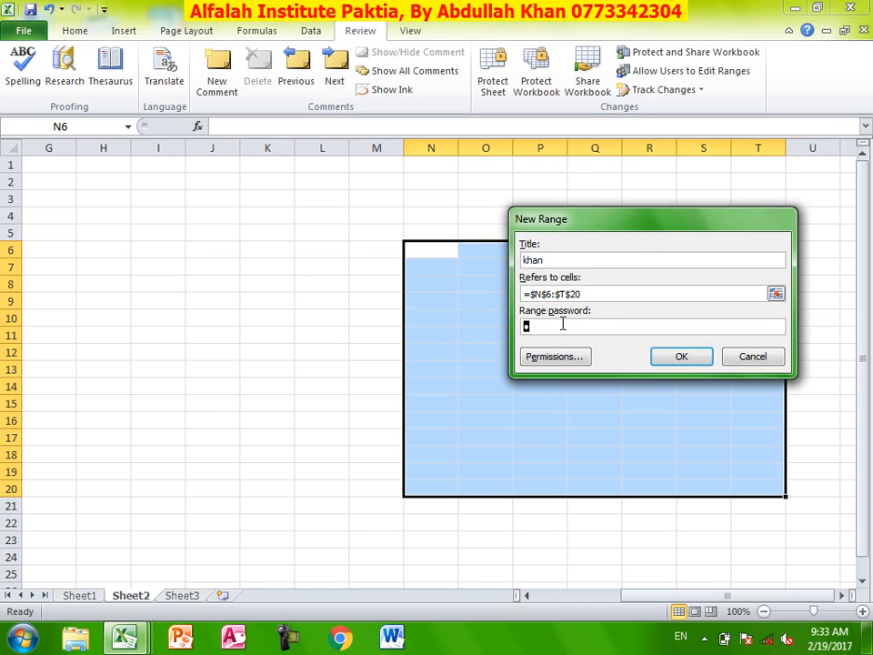
pyautogui.click(679, 356)
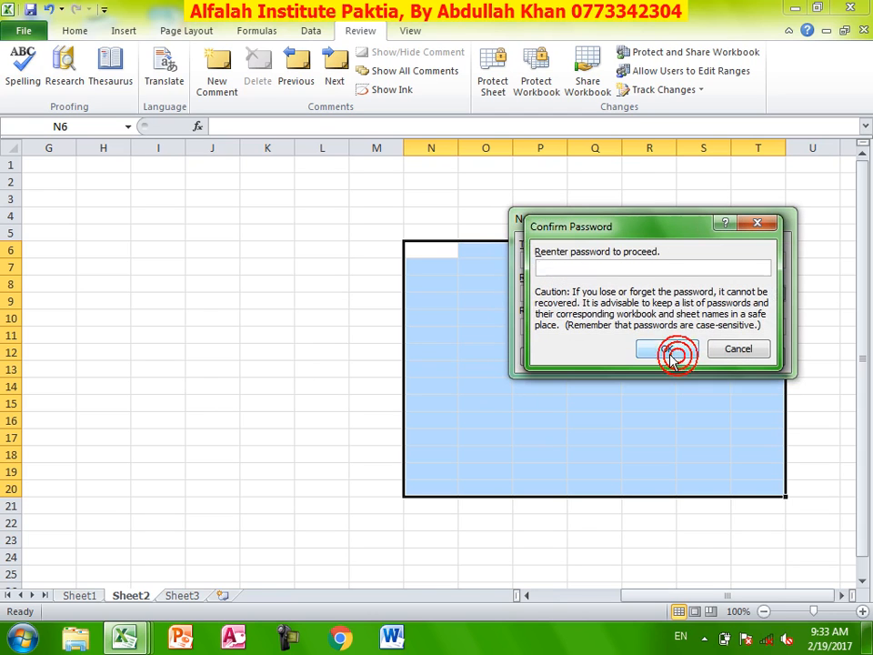
pyautogui.click(669, 350)
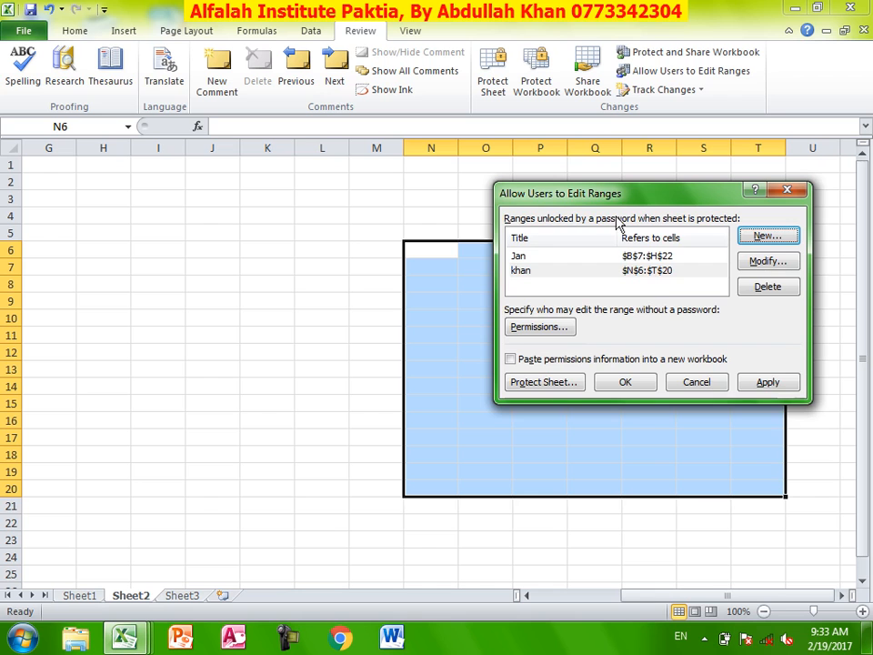
pyautogui.moveTo(614, 205); pyautogui.dragTo(302, 240)
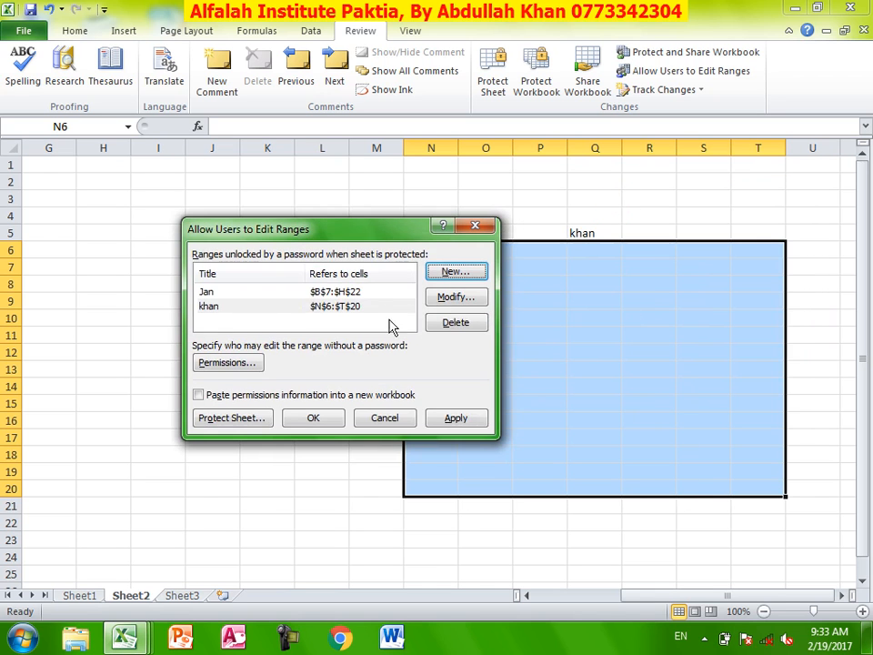
pyautogui.click(455, 298)
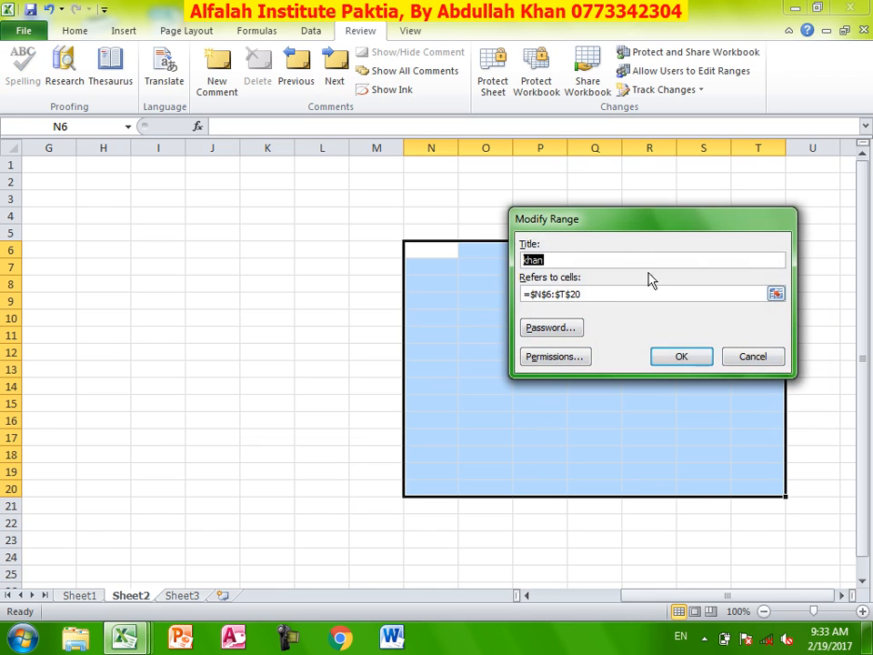
pyautogui.click(688, 357)
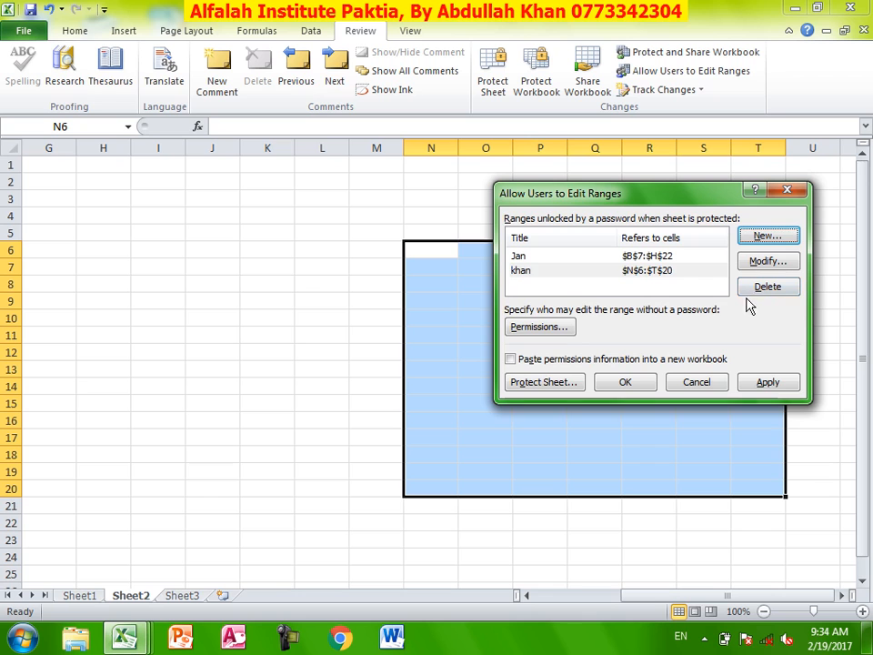
pyautogui.click(571, 272)
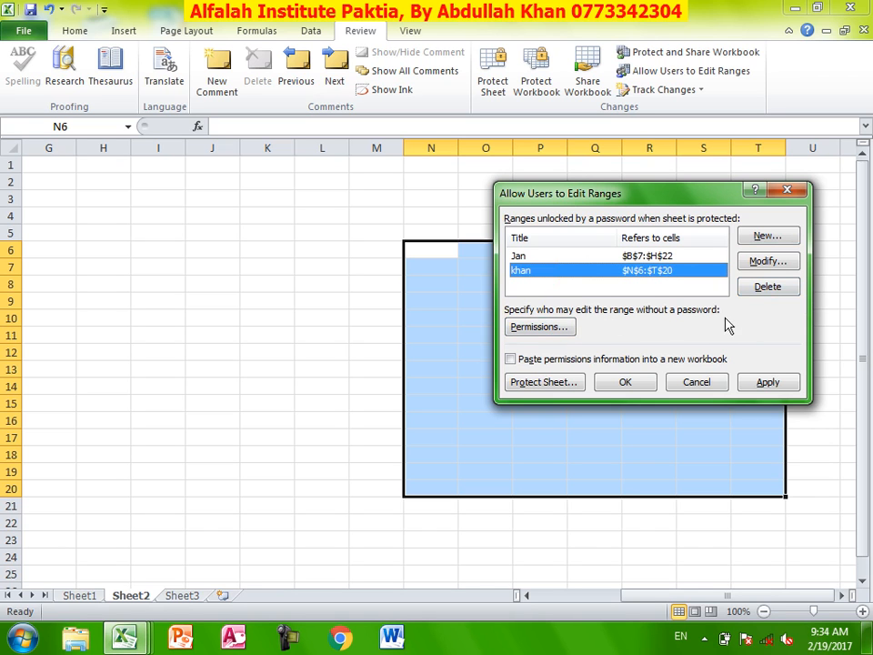
pyautogui.click(564, 328)
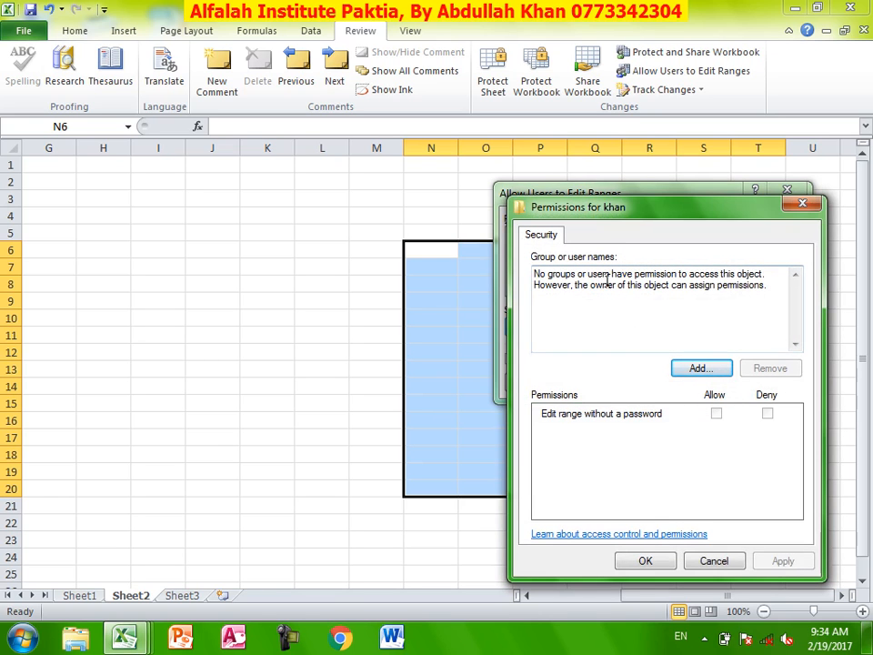
pyautogui.click(801, 204)
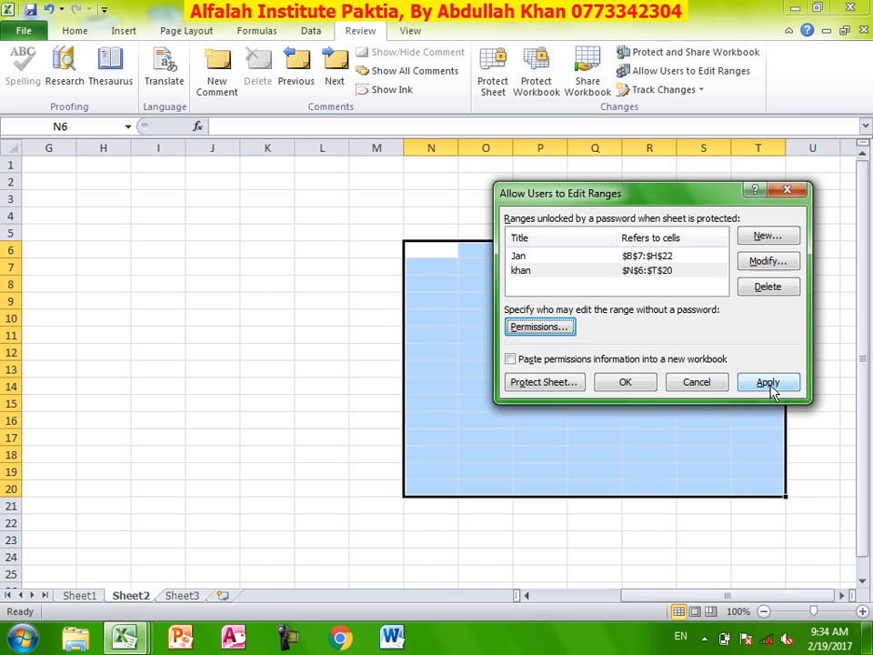
pyautogui.click(547, 383)
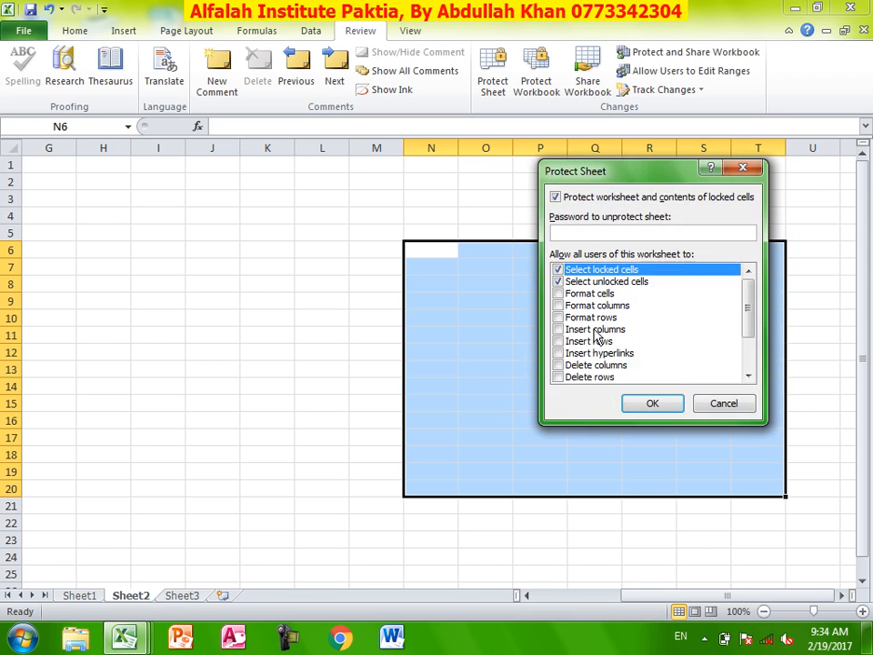
# - Protect Sheet2 with a password and confirm locked cells outside the ranges refuse edits
pyautogui.click(661, 406)
pyautogui.write('1')
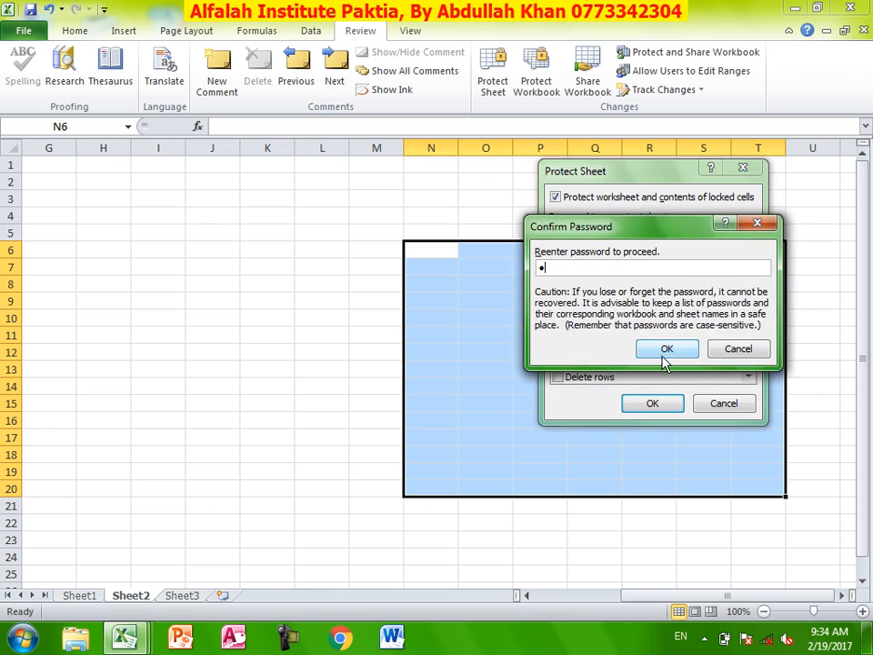
pyautogui.click(662, 349)
pyautogui.doubleClick(220, 330)
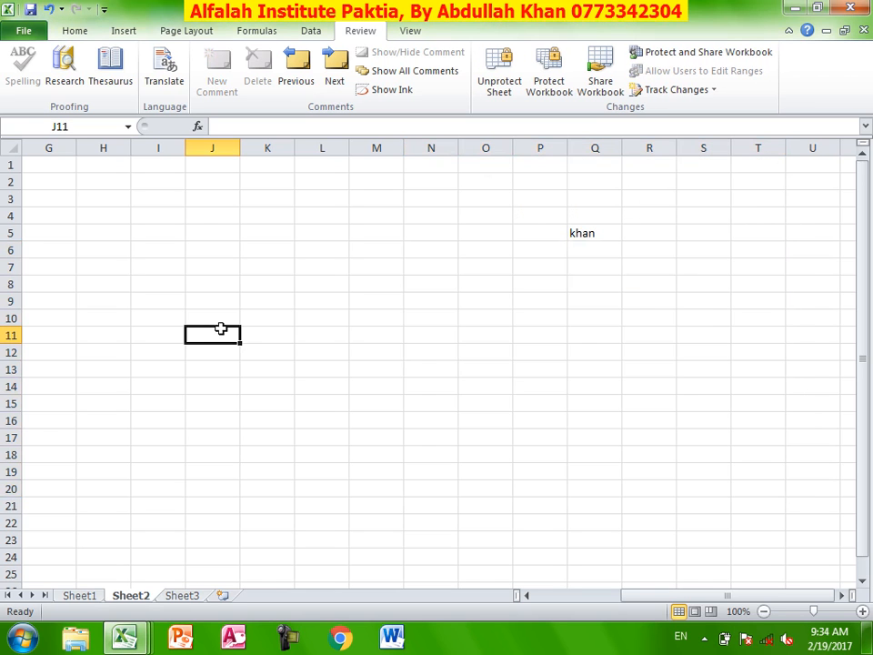
pyautogui.click(437, 371)
# - Unlock the khan range with its password and type test entries down from N7
pyautogui.doubleClick(428, 268)
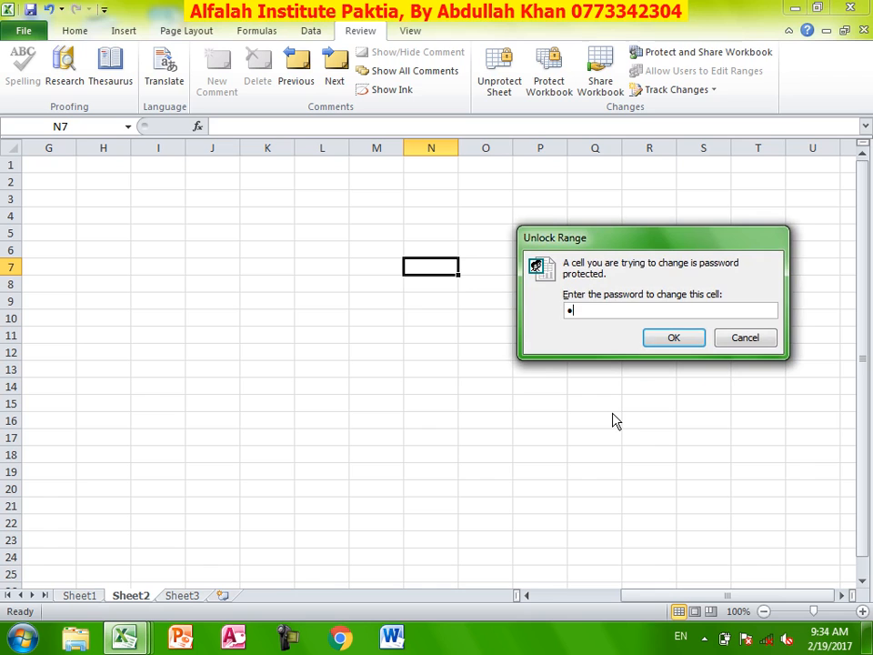
pyautogui.press('Return')
pyautogui.write('sdf')
pyautogui.press('Return')
pyautogui.write('sdf')
pyautogui.press('Return')
pyautogui.write('sdf')
pyautogui.press('Return')
pyautogui.write('sdf sdf fdfgdf gd fg dfg dfg gdf ')
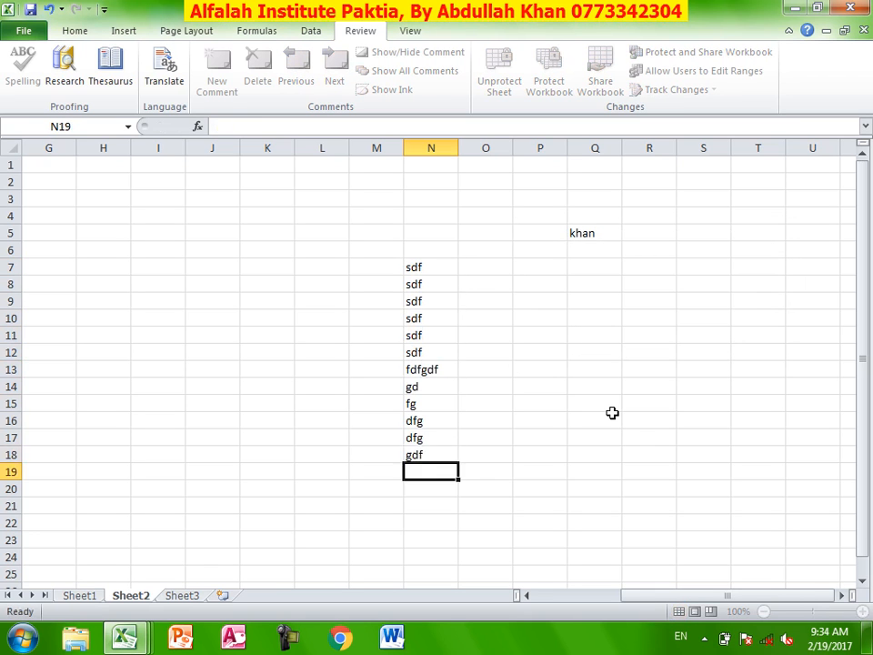
pyautogui.write('g dfg d')
pyautogui.press('Return')
pyautogui.press('d')
pyautogui.press('Return')
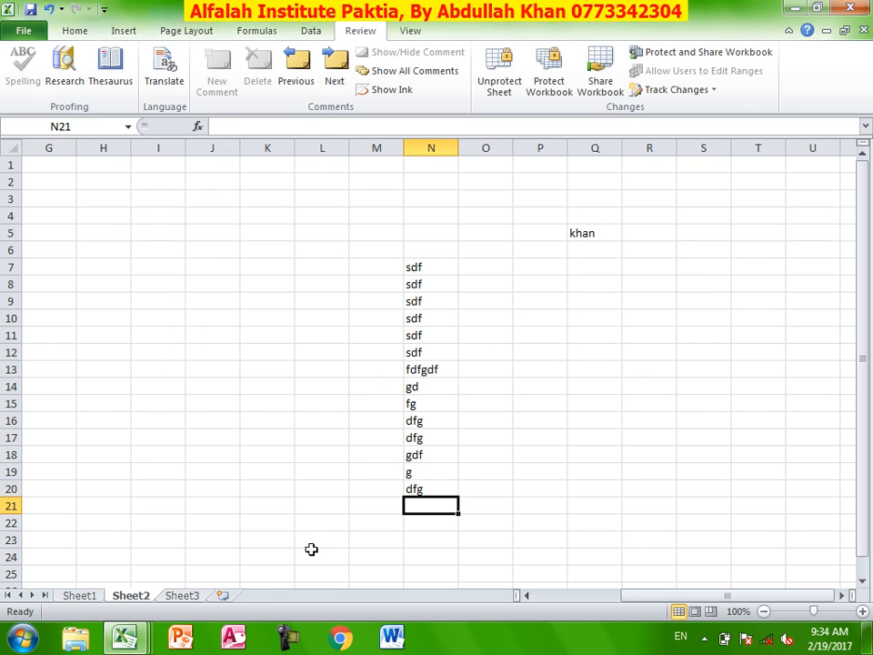
pyautogui.moveTo(632, 595); pyautogui.dragTo(532, 595)
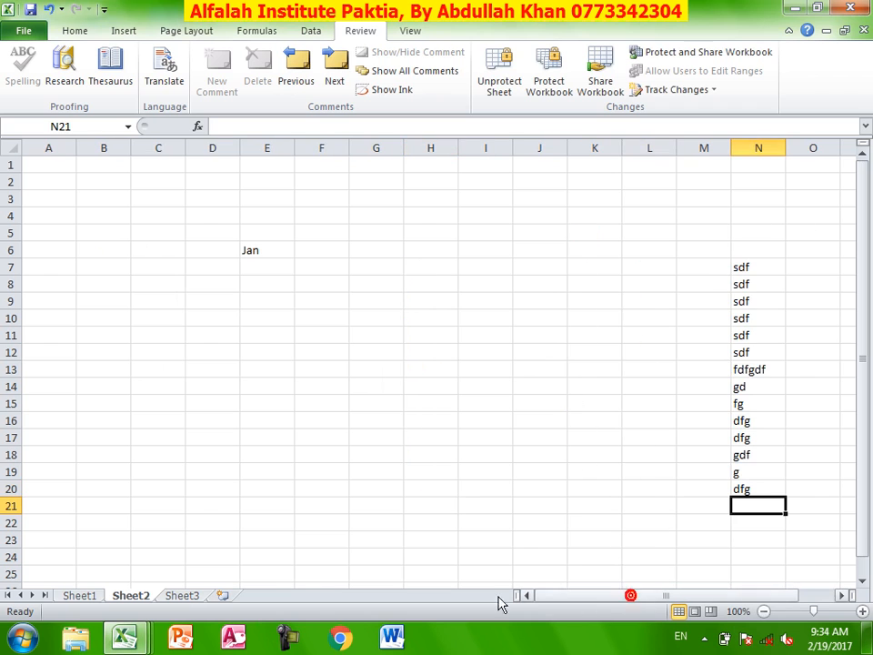
# - Unlock the Jan range after one wrong password, fill D12:D22 with test entries, then go to Sheet3
pyautogui.click(205, 347)
pyautogui.write('sdf')
pyautogui.press('Return')
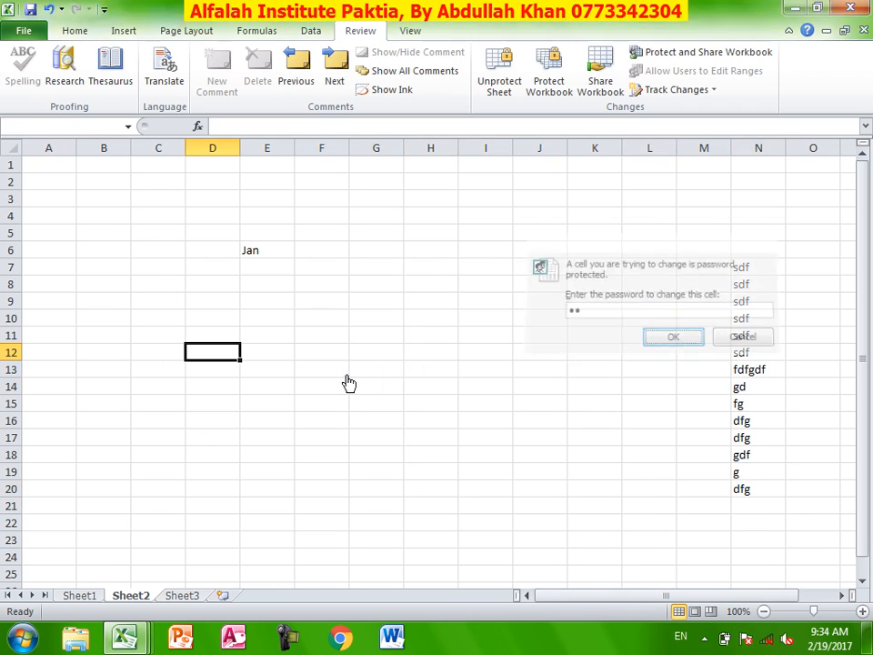
pyautogui.press('Return')
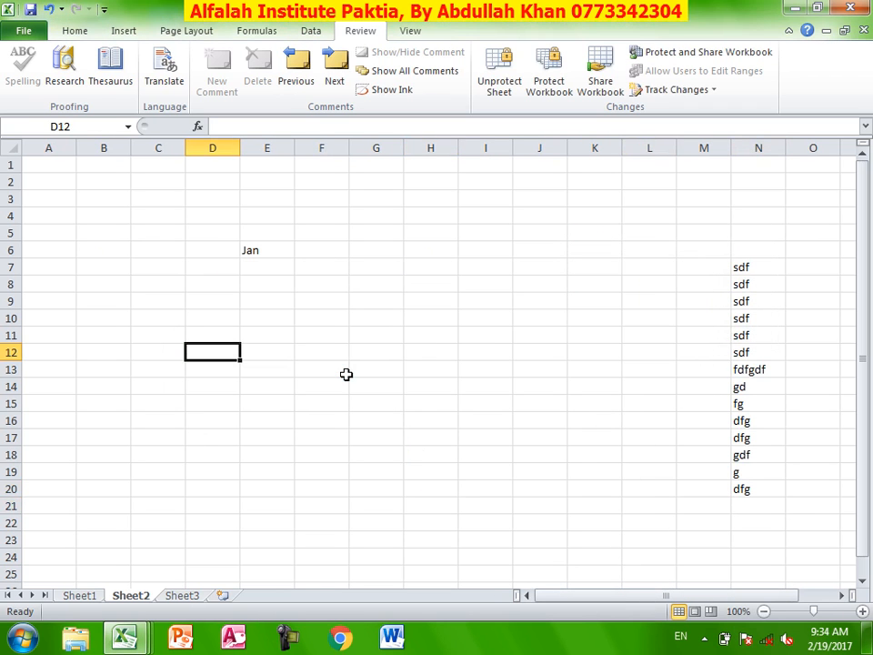
pyautogui.write('s')
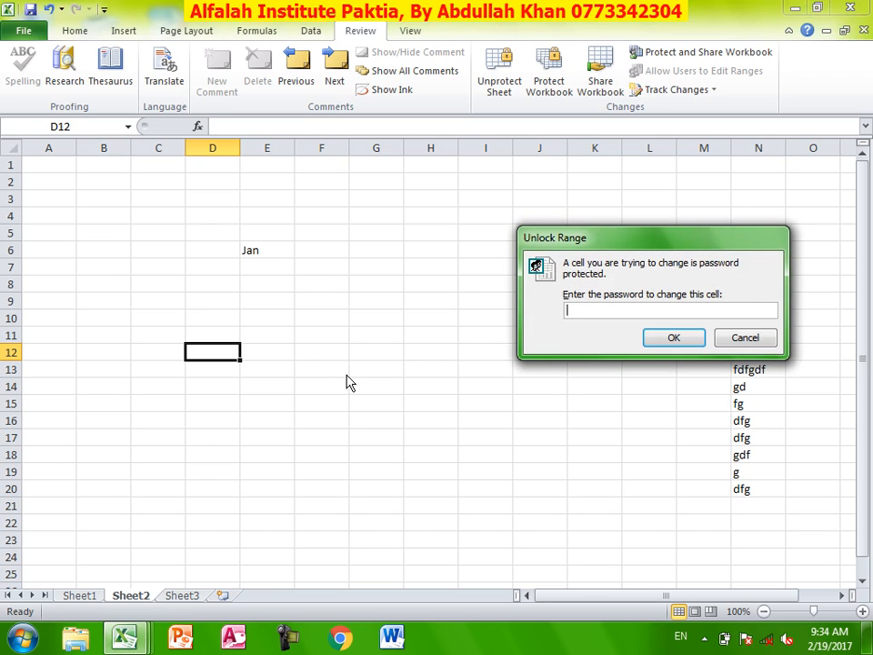
pyautogui.press('Return')
pyautogui.write('sdf')
pyautogui.press('Return')
pyautogui.write('sdf')
pyautogui.press('Return')
pyautogui.write('sdf')
pyautogui.press('Return')
pyautogui.write('dfg')
pyautogui.press('Return')
pyautogui.write('dfg')
pyautogui.press('Return')
pyautogui.write('dfg')
pyautogui.press('Return')
pyautogui.write('fdg')
pyautogui.press('Return')
pyautogui.write('fgh')
pyautogui.press('Return')
pyautogui.write('fgh')
pyautogui.press('Return')
pyautogui.write('fgh')
pyautogui.press('Return')
pyautogui.write('fgh')
pyautogui.press('Return')
pyautogui.write('f')
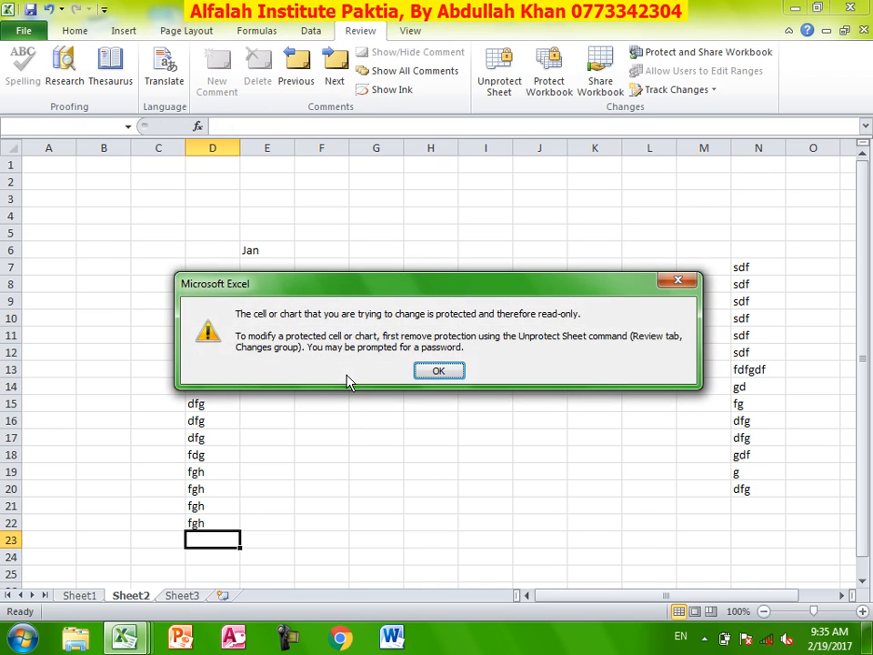
pyautogui.press('Return')
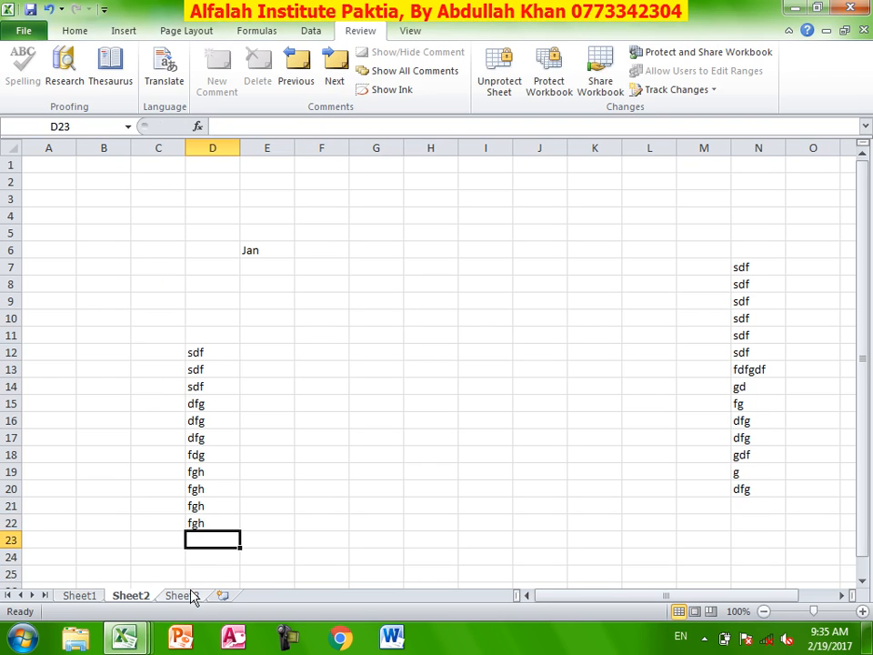
pyautogui.click(193, 596)
pyautogui.click(352, 353)
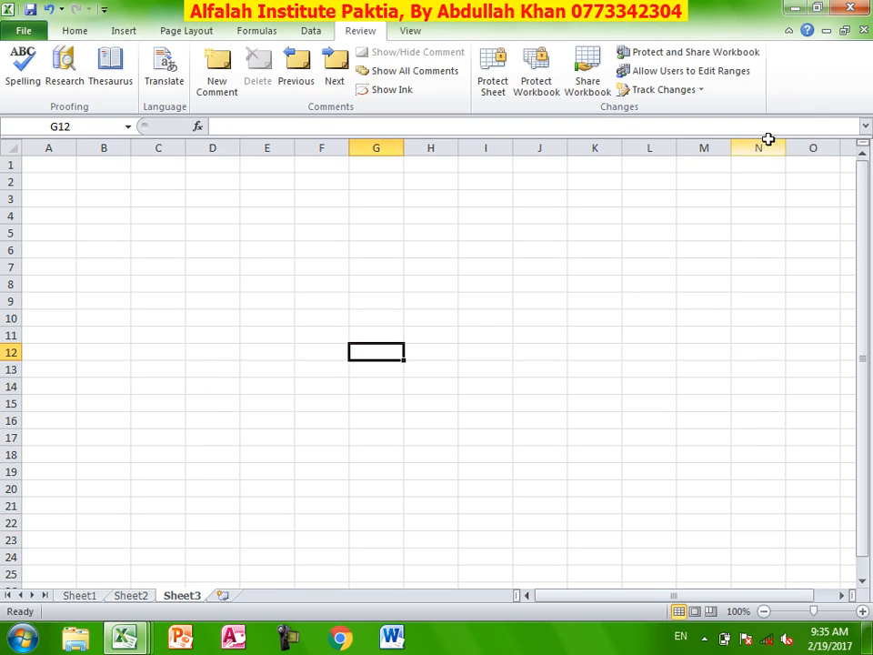
# - Fill the block D5:M20 on Sheet3 with 'jan'
pyautogui.moveTo(226, 227); pyautogui.dragTo(718, 489)
pyautogui.write('jan')
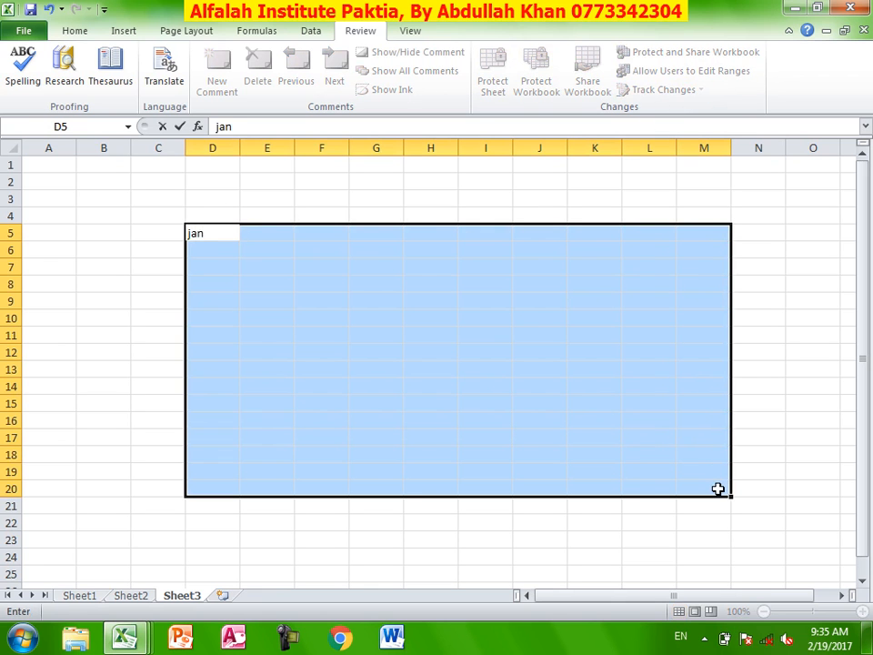
pyautogui.hotkey('ctrl', 'Return')
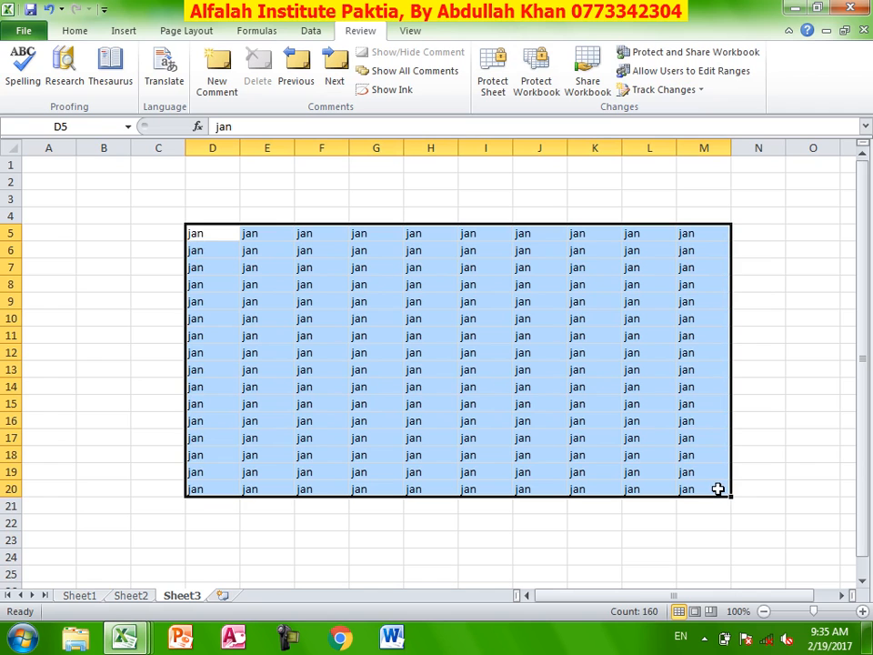
pyautogui.click(477, 369)
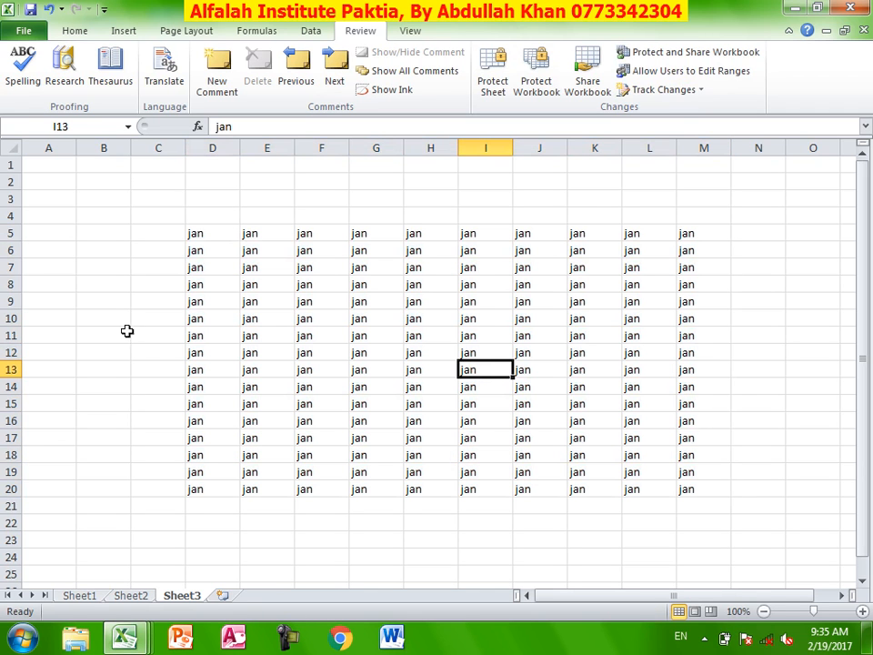
# - Turn on change tracking and highlight all changes by everyone on screen
pyautogui.click(660, 90)
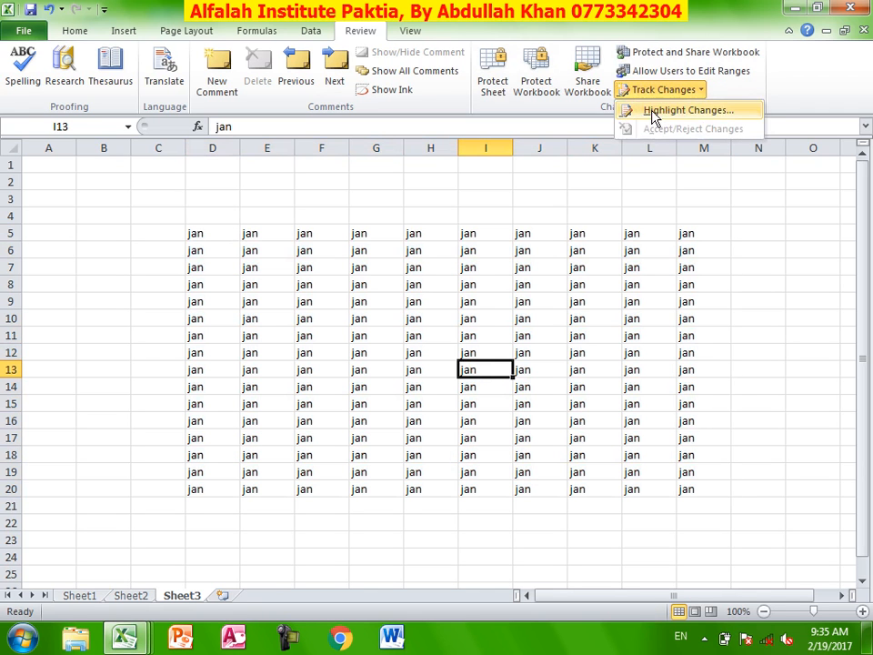
pyautogui.click(651, 110)
pyautogui.click(504, 221)
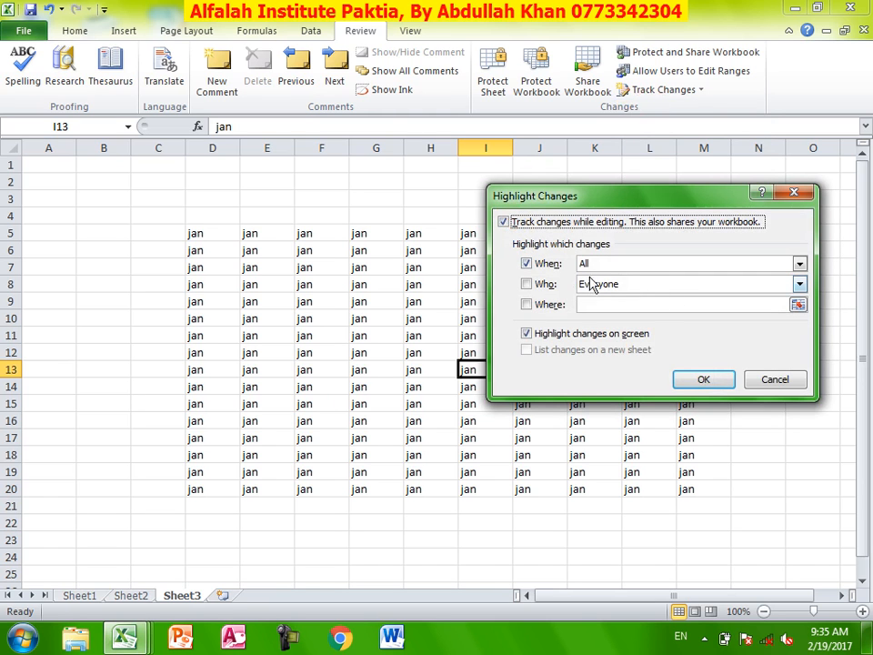
pyautogui.click(799, 263)
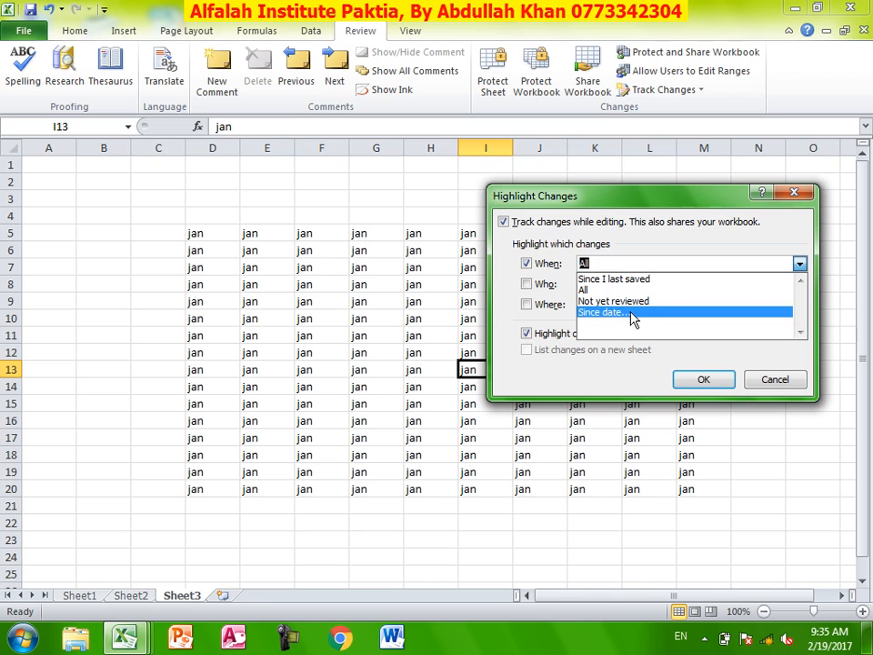
pyautogui.click(648, 251)
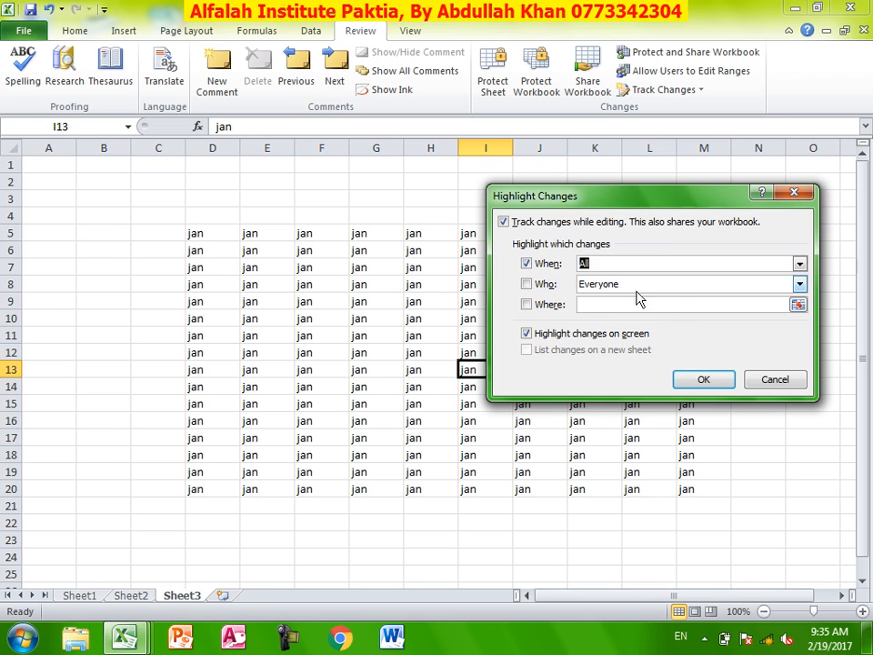
pyautogui.click(800, 283)
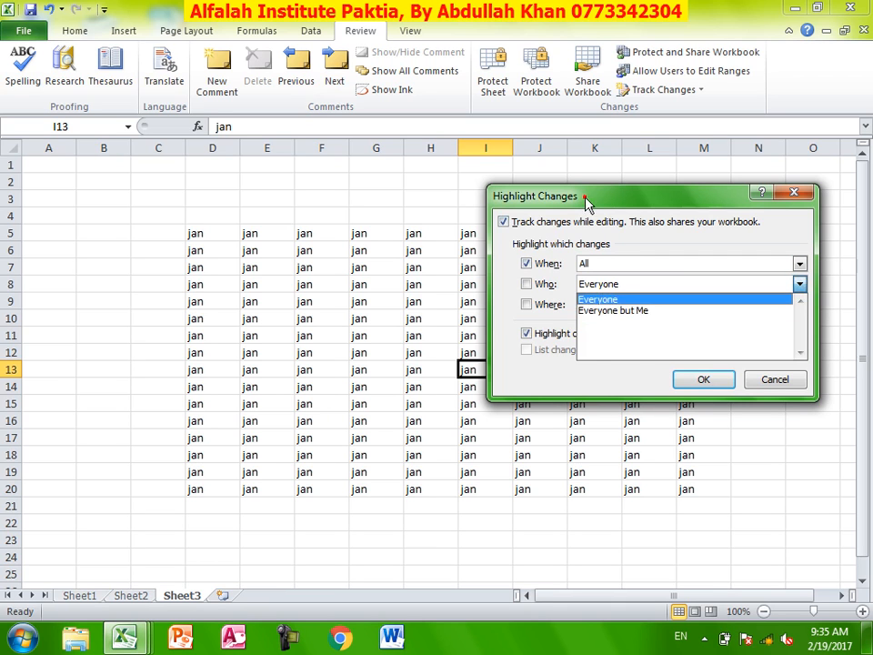
pyautogui.click(583, 196)
pyautogui.click(545, 285)
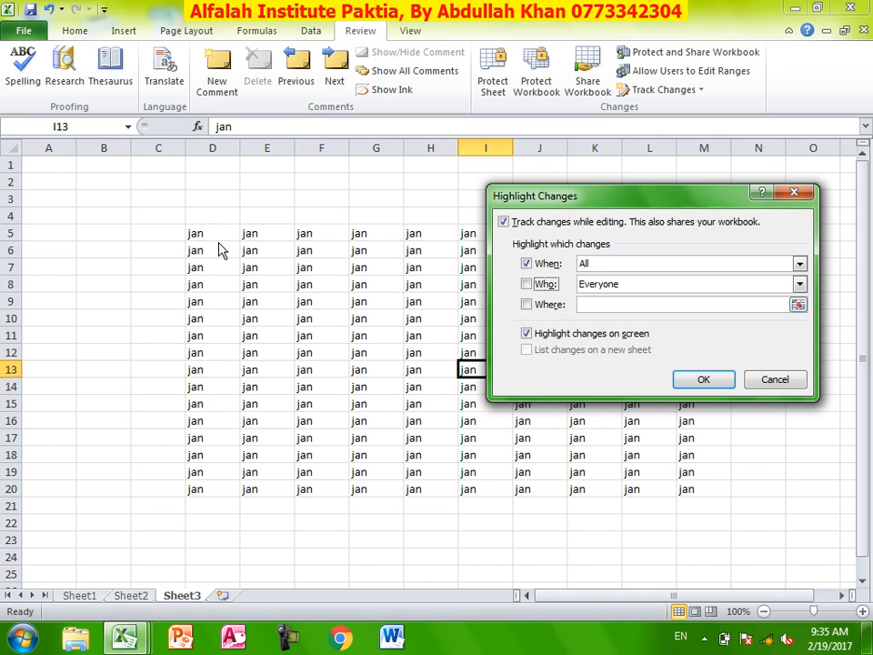
pyautogui.click(610, 305)
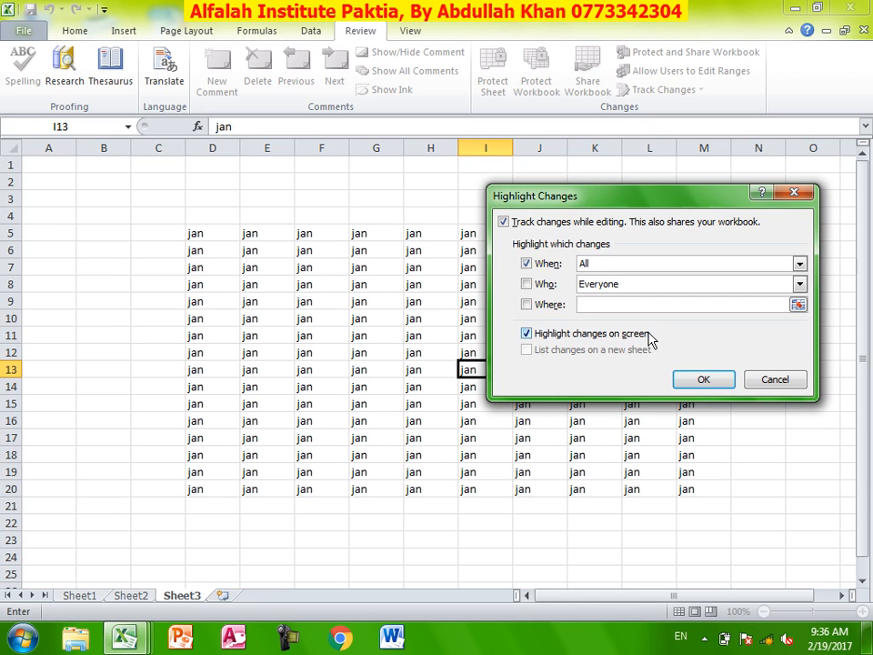
pyautogui.click(703, 380)
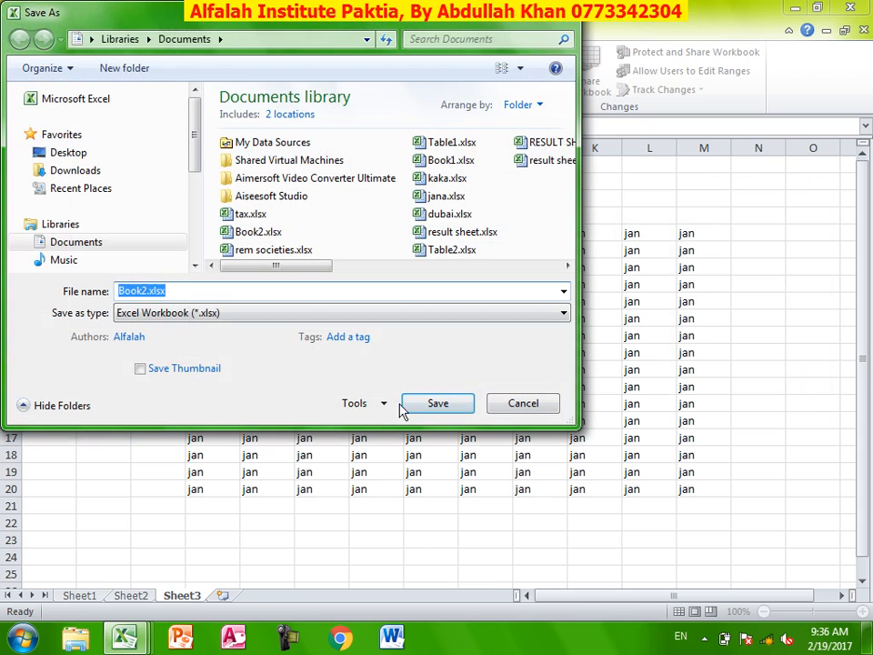
# - Save over the existing Book2.xlsx, then enter khan in F11 and jan in the cell below
pyautogui.click(443, 407)
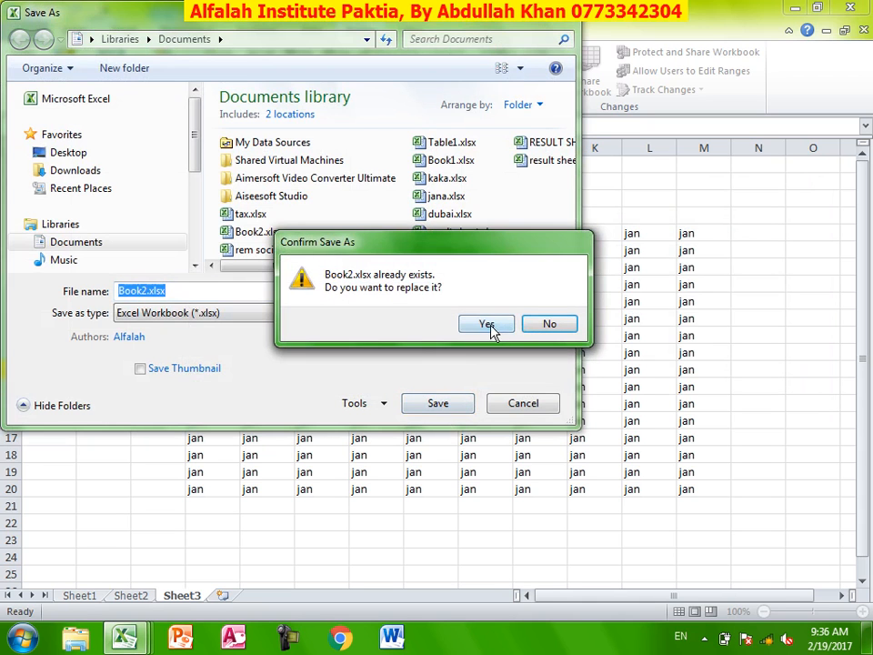
pyautogui.click(491, 325)
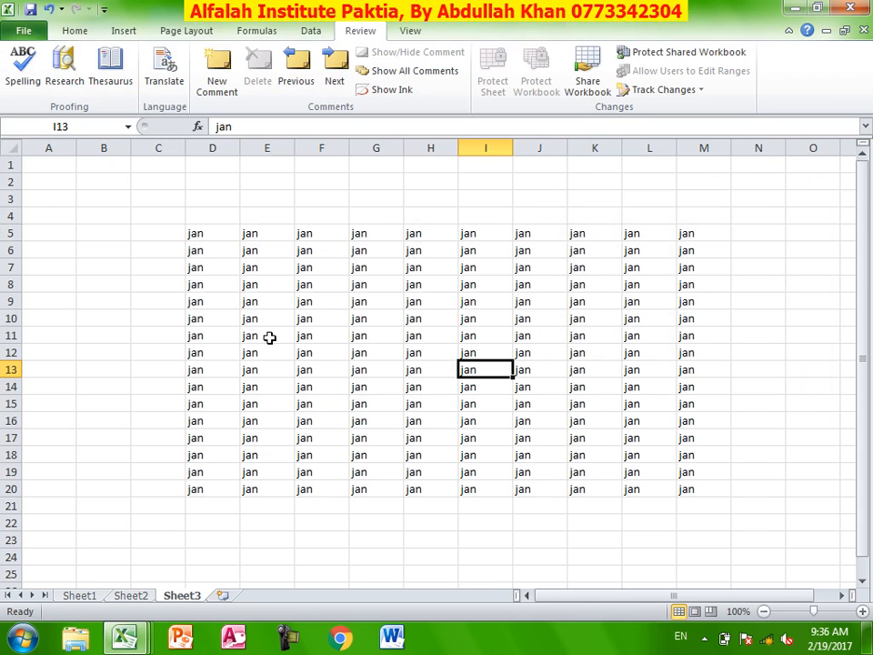
pyautogui.click(336, 333)
pyautogui.write('khan')
pyautogui.press('Return')
pyautogui.press('Return')
pyautogui.press('Return')
pyautogui.press('Return')
pyautogui.write('jan')
pyautogui.press('Return')
pyautogui.press('Return')
pyautogui.press('Return')
pyautogui.press('Return')
pyautogui.press('Return')
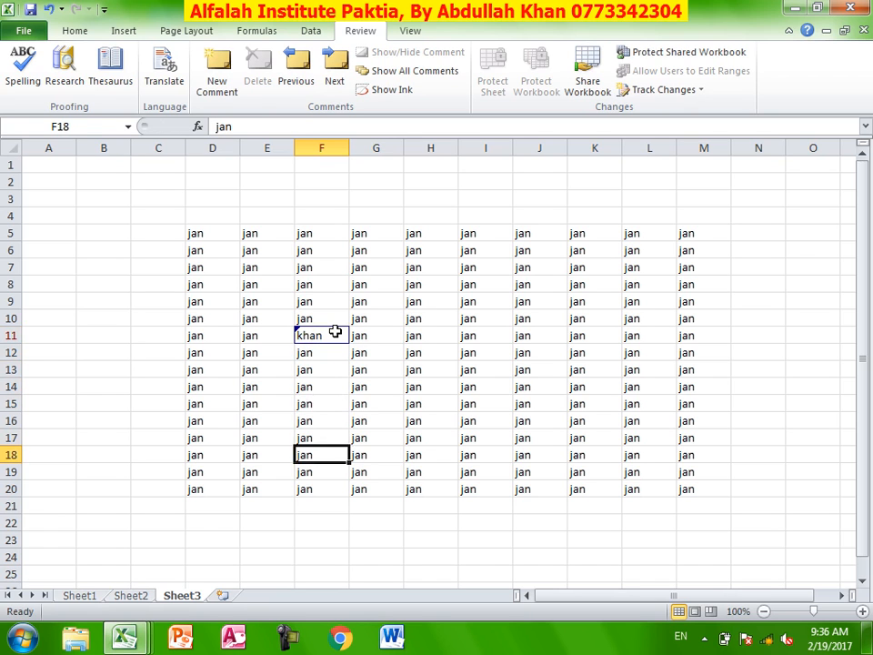
# - Enter karim in F20 and salim in F24
pyautogui.write('karim')
pyautogui.press('Return')
pyautogui.press('Return')
pyautogui.press('Return')
pyautogui.press('Return')
pyautogui.write('salim')
pyautogui.press('Return')
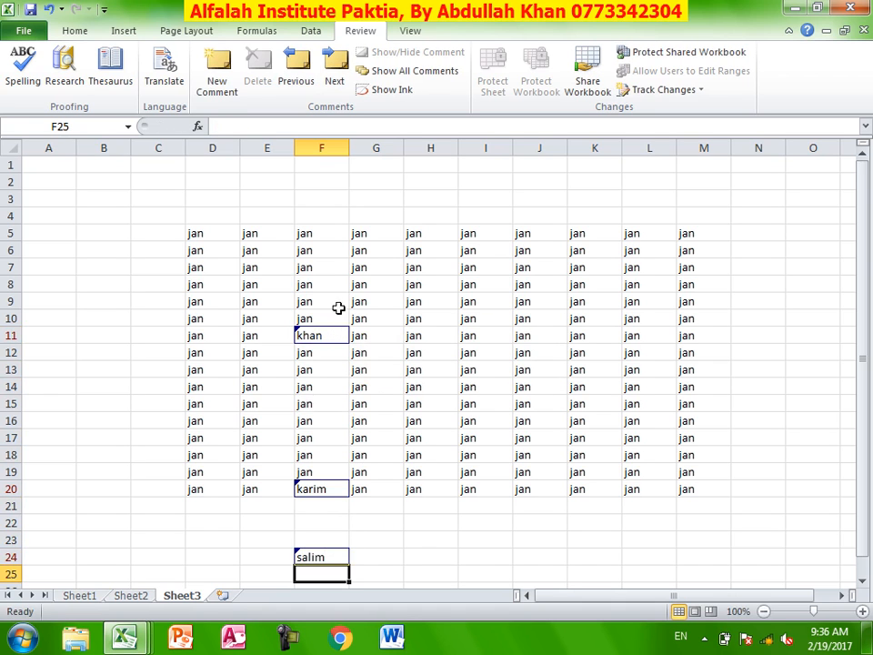
# - Change K12 to 500 and L23 to 800, then start Accept/Reject Changes
pyautogui.click(604, 353)
pyautogui.write('50')
pyautogui.press('Return')
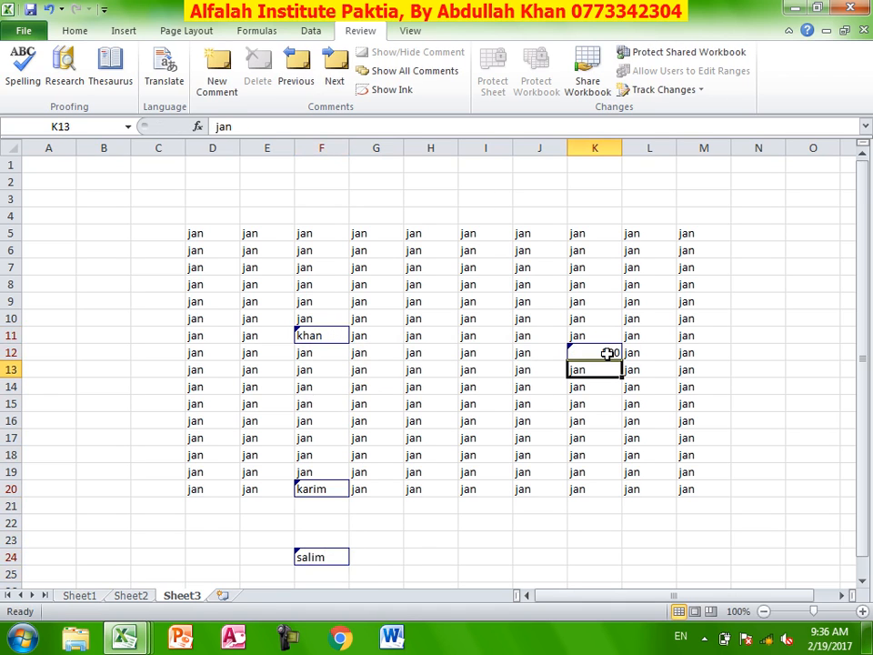
pyautogui.click(632, 534)
pyautogui.write('800')
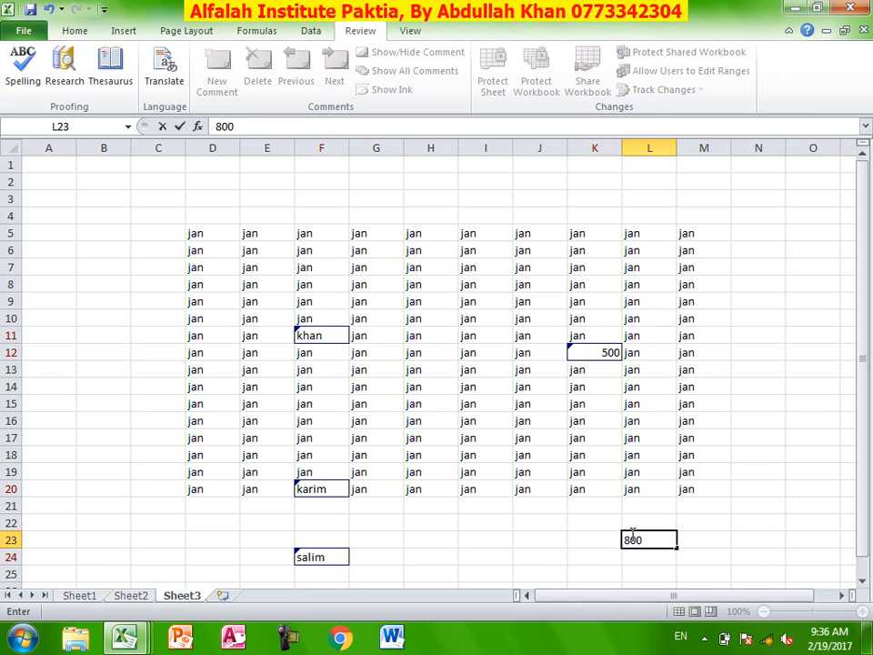
pyautogui.press('Return')
pyautogui.click(530, 503)
pyautogui.click(673, 91)
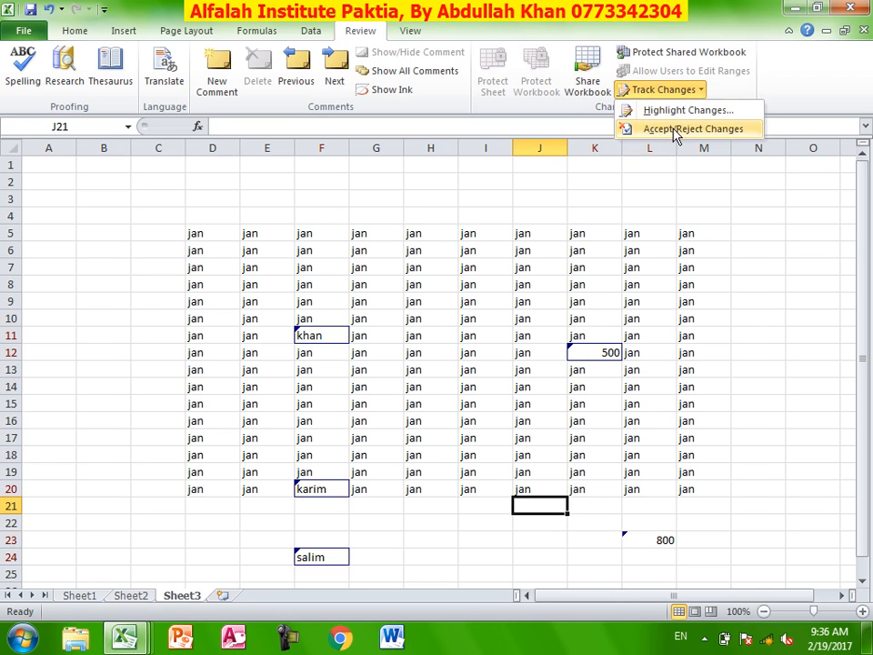
pyautogui.click(675, 130)
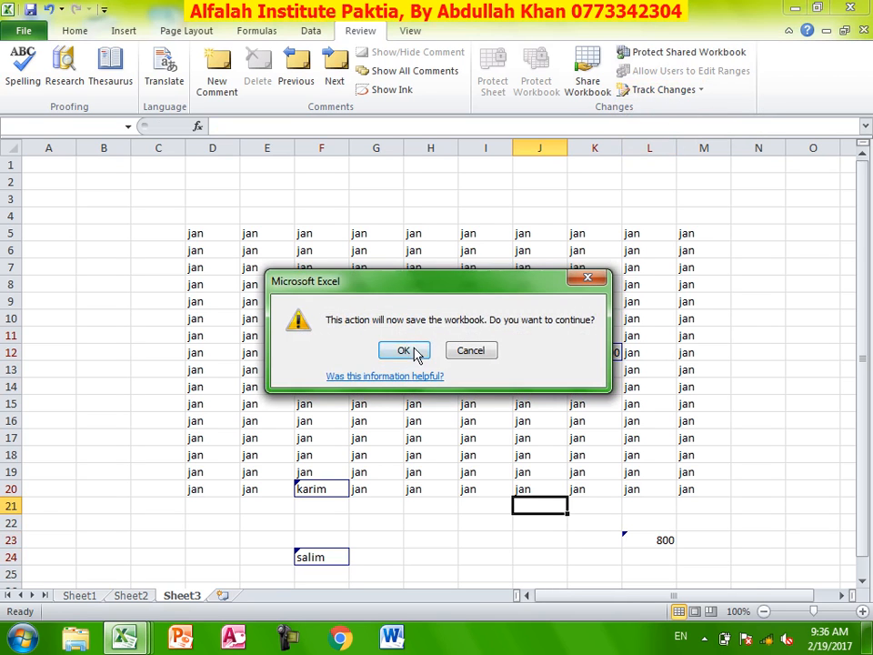
# - Save the workbook and review all not-yet-reviewed changes by everyone, moving the review window aside
pyautogui.click(413, 354)
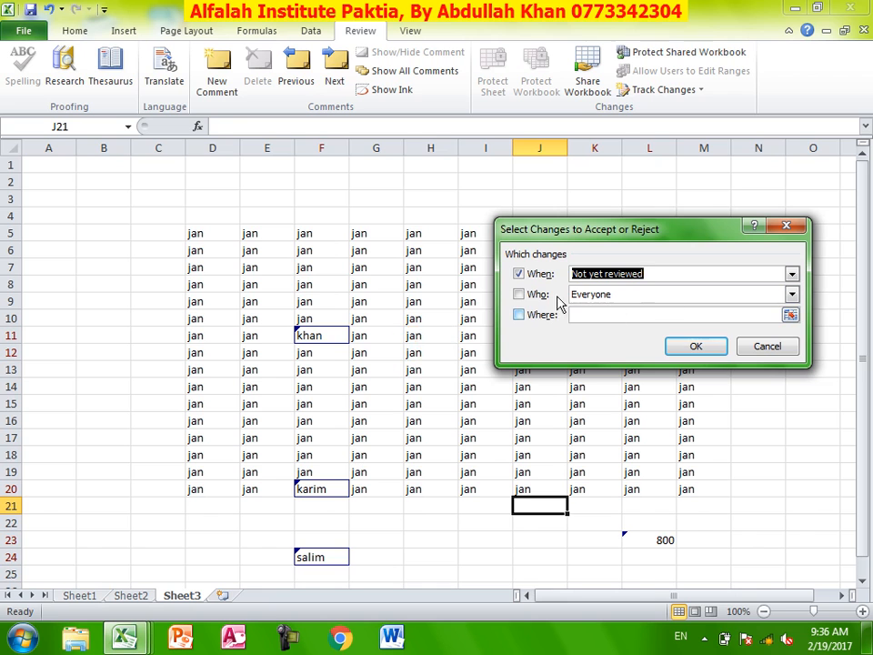
pyautogui.click(696, 346)
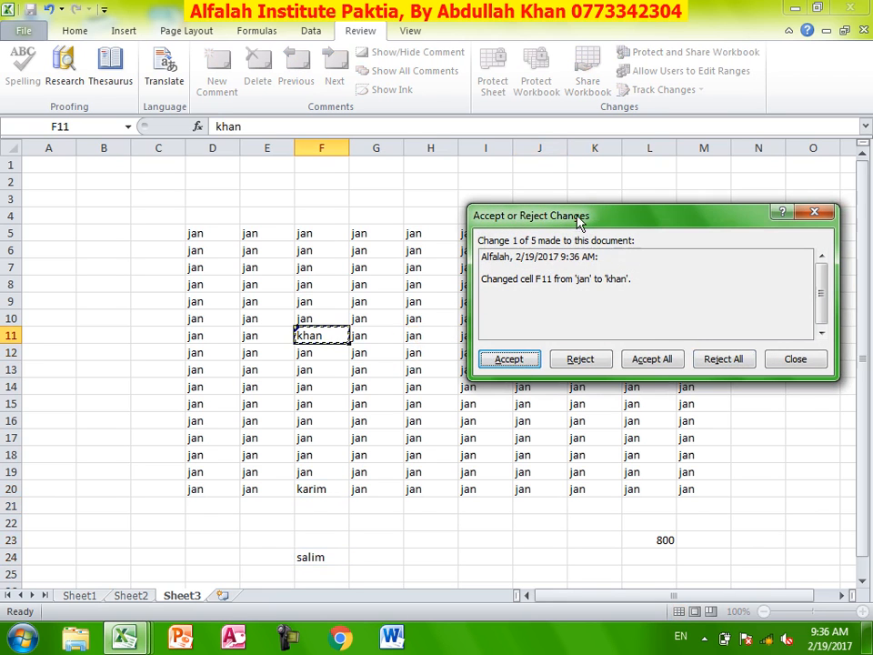
pyautogui.moveTo(579, 217); pyautogui.dragTo(551, 162)
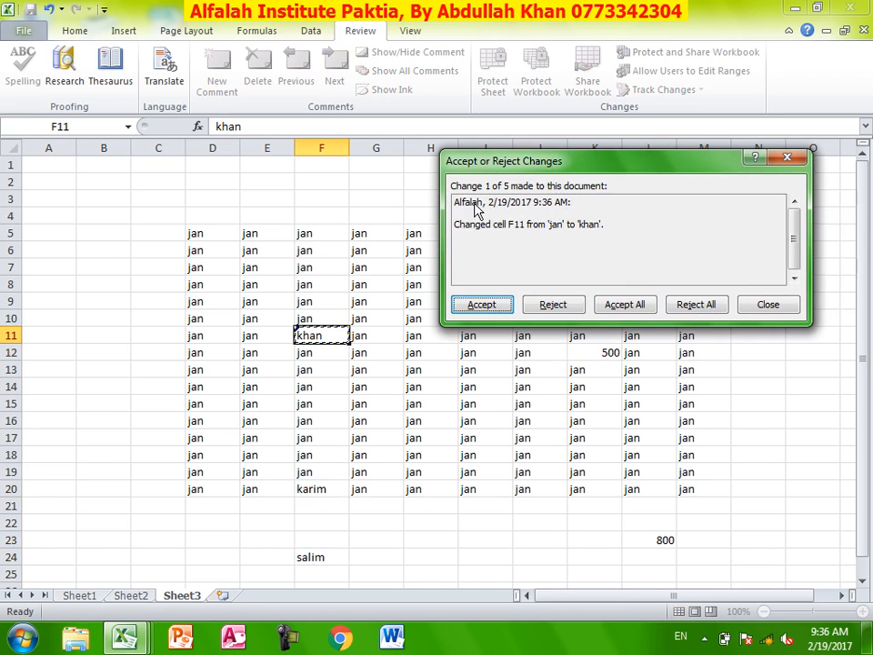
pyautogui.press('super')
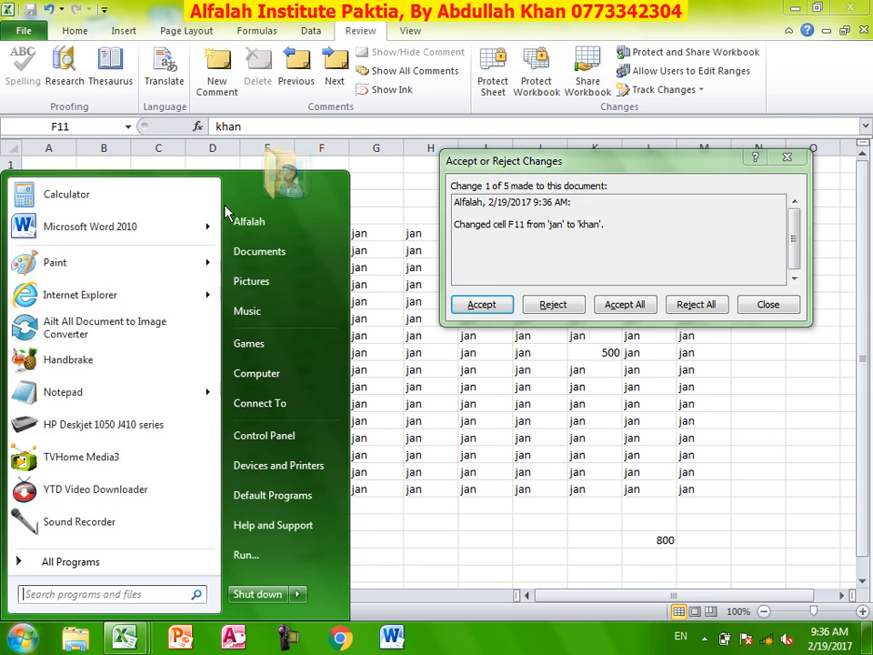
pyautogui.click(556, 168)
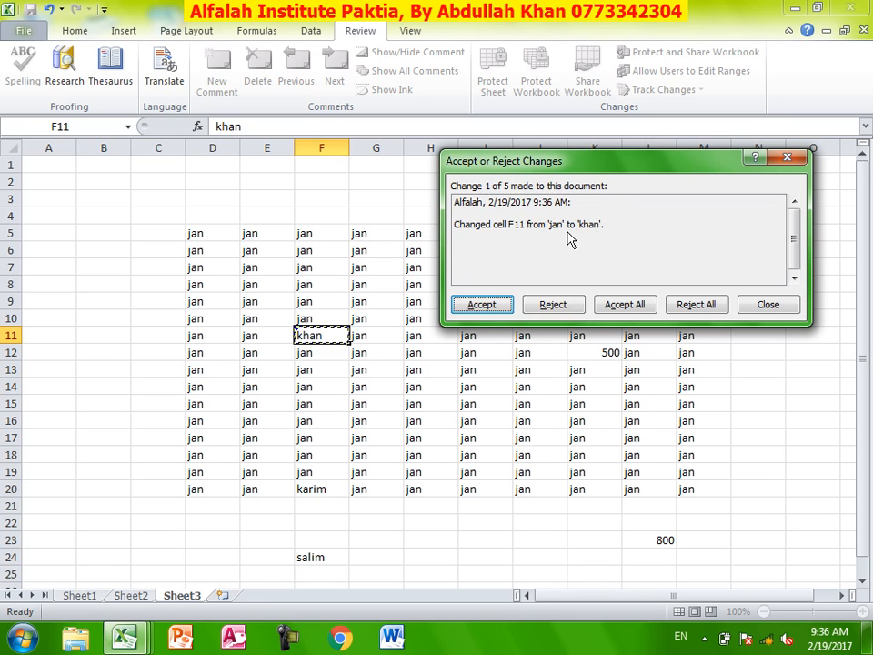
# - Accept khan in F11, reject karim in F20, and reject all remaining changes
pyautogui.click(480, 305)
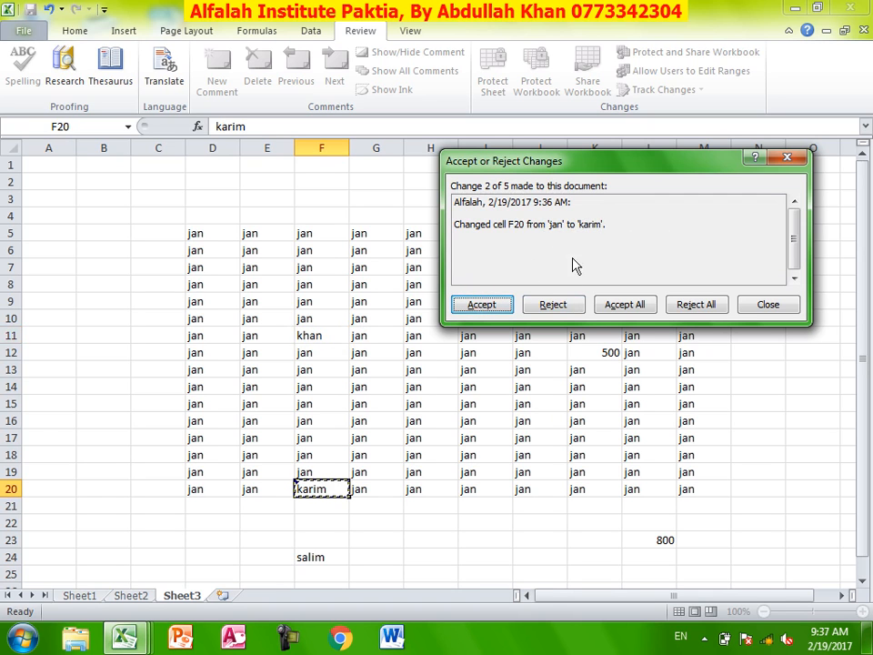
pyautogui.click(553, 304)
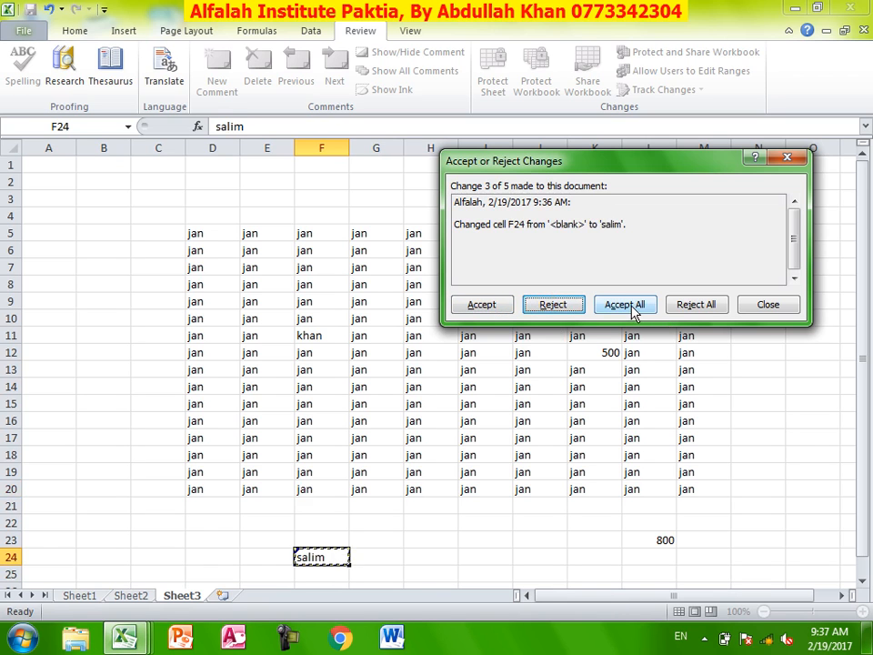
pyautogui.click(696, 305)
pyautogui.click(405, 351)
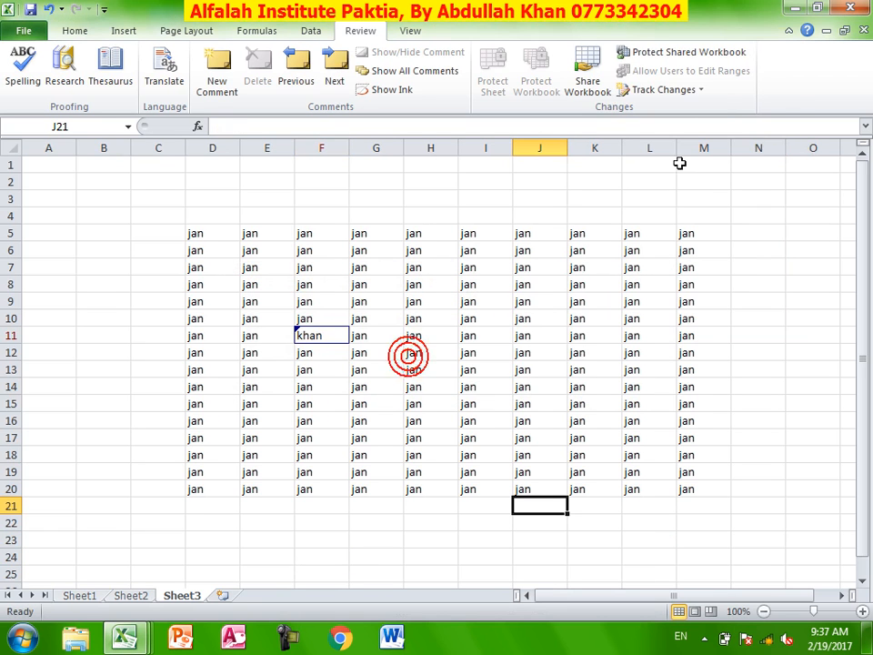
# - Turn off Track changes while editing and confirm removing the workbook from shared use
pyautogui.click(684, 91)
pyautogui.click(656, 110)
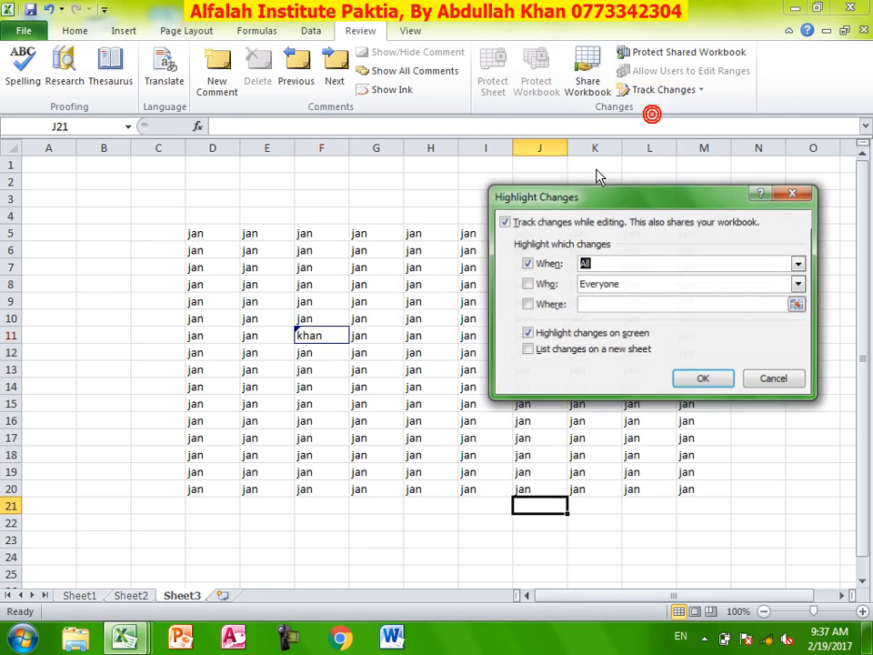
pyautogui.click(526, 224)
pyautogui.click(697, 382)
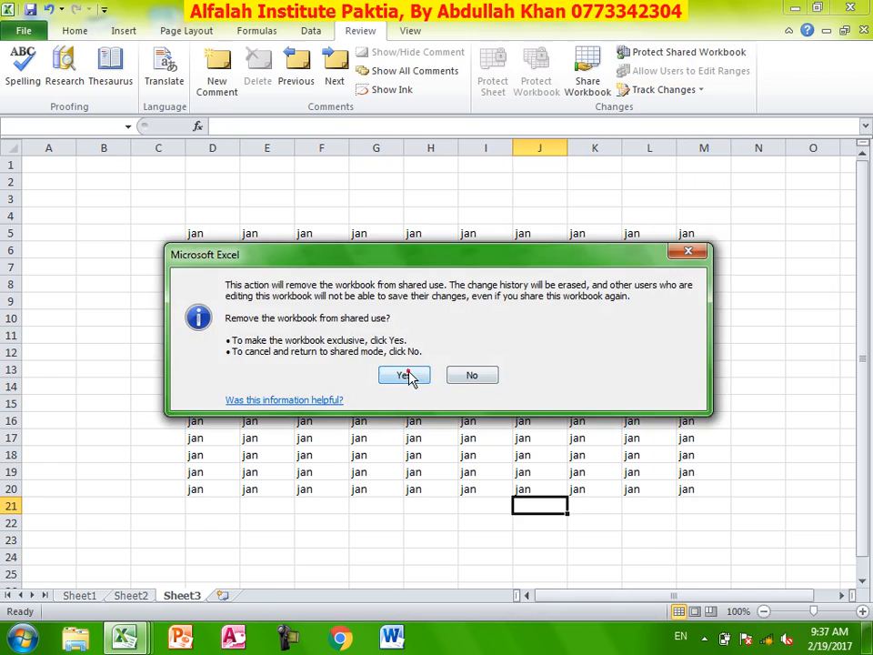
pyautogui.click(409, 371)
# - Type test entries: sdf in I11, K14 and H14, and fd in I18
pyautogui.click(476, 335)
pyautogui.write('sdf')
pyautogui.click(580, 385)
pyautogui.write('sdf')
pyautogui.click(508, 455)
pyautogui.write('fd')
pyautogui.click(440, 391)
pyautogui.write('sdf')
pyautogui.click(626, 356)
# - Overwrite J12 and J15 with sdf test text
pyautogui.click(412, 31)
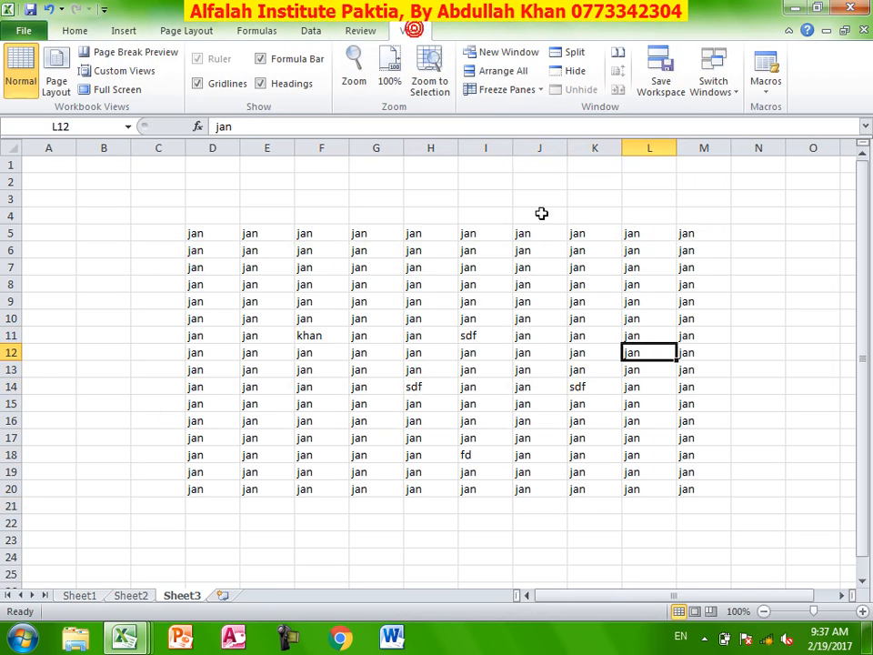
pyautogui.click(738, 298)
pyautogui.click(522, 351)
pyautogui.write('sdf')
pyautogui.click(557, 404)
pyautogui.write('sdf')
pyautogui.click(550, 334)
pyautogui.click(616, 335)
# - Close Book2.xlsx and the next workbook without saving, then close the remaining workbook
pyautogui.hotkey('ctrl', 'w')
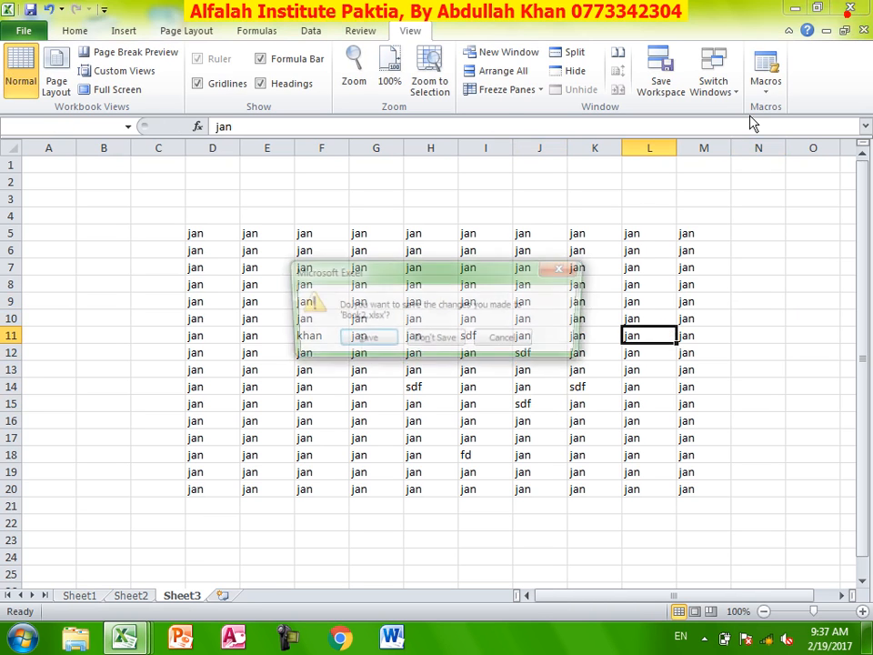
pyautogui.click(443, 339)
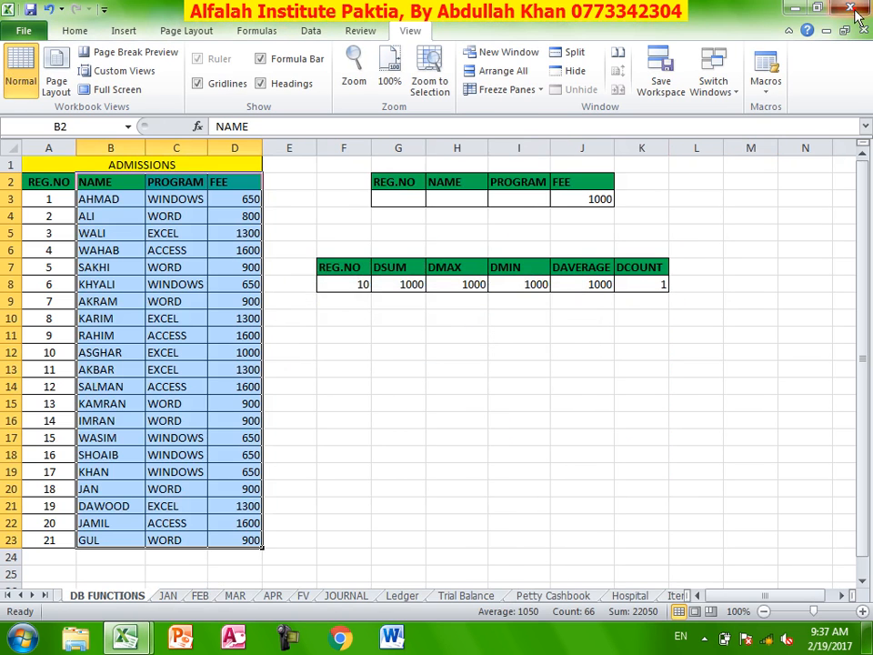
pyautogui.click(854, 11)
pyautogui.click(427, 351)
pyautogui.click(850, 9)
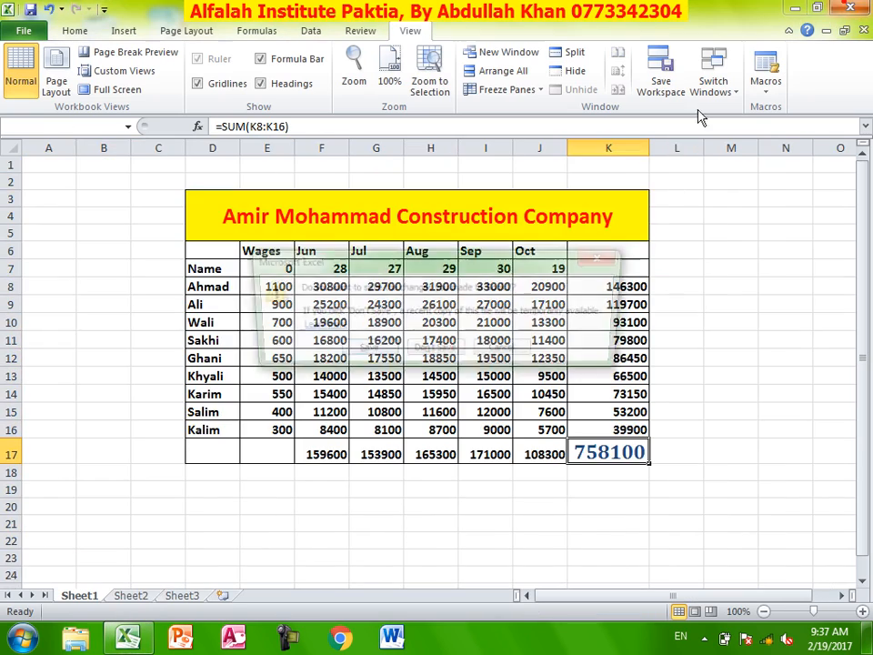